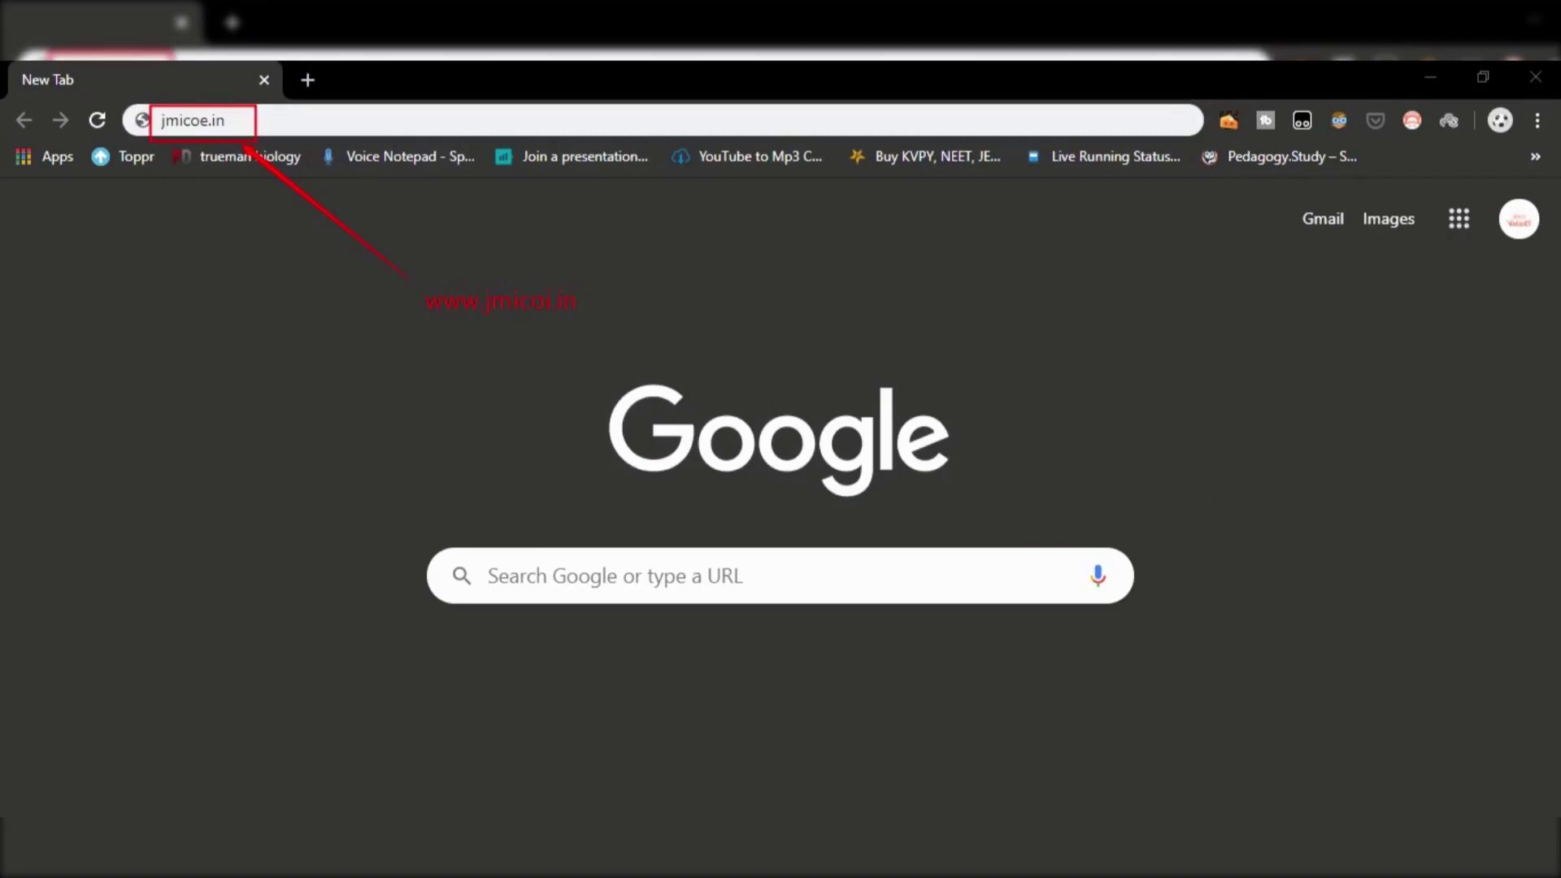
Step: Load jmicoe.in and follow the Jamia school VI, IX, XI admission link for 2020-21
left_click(373, 122)
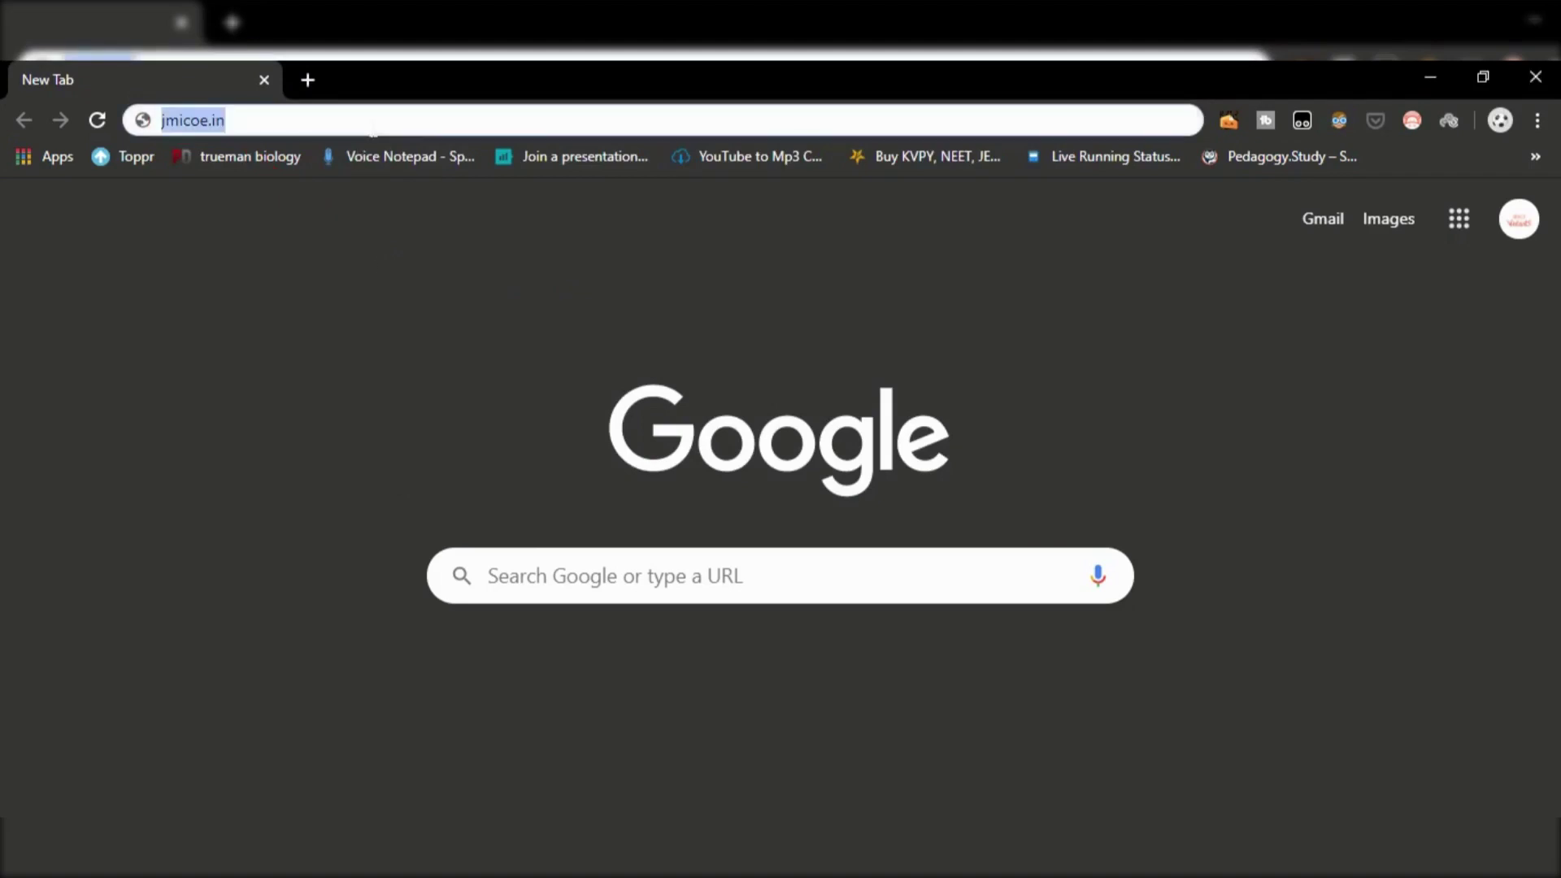
key("Return")
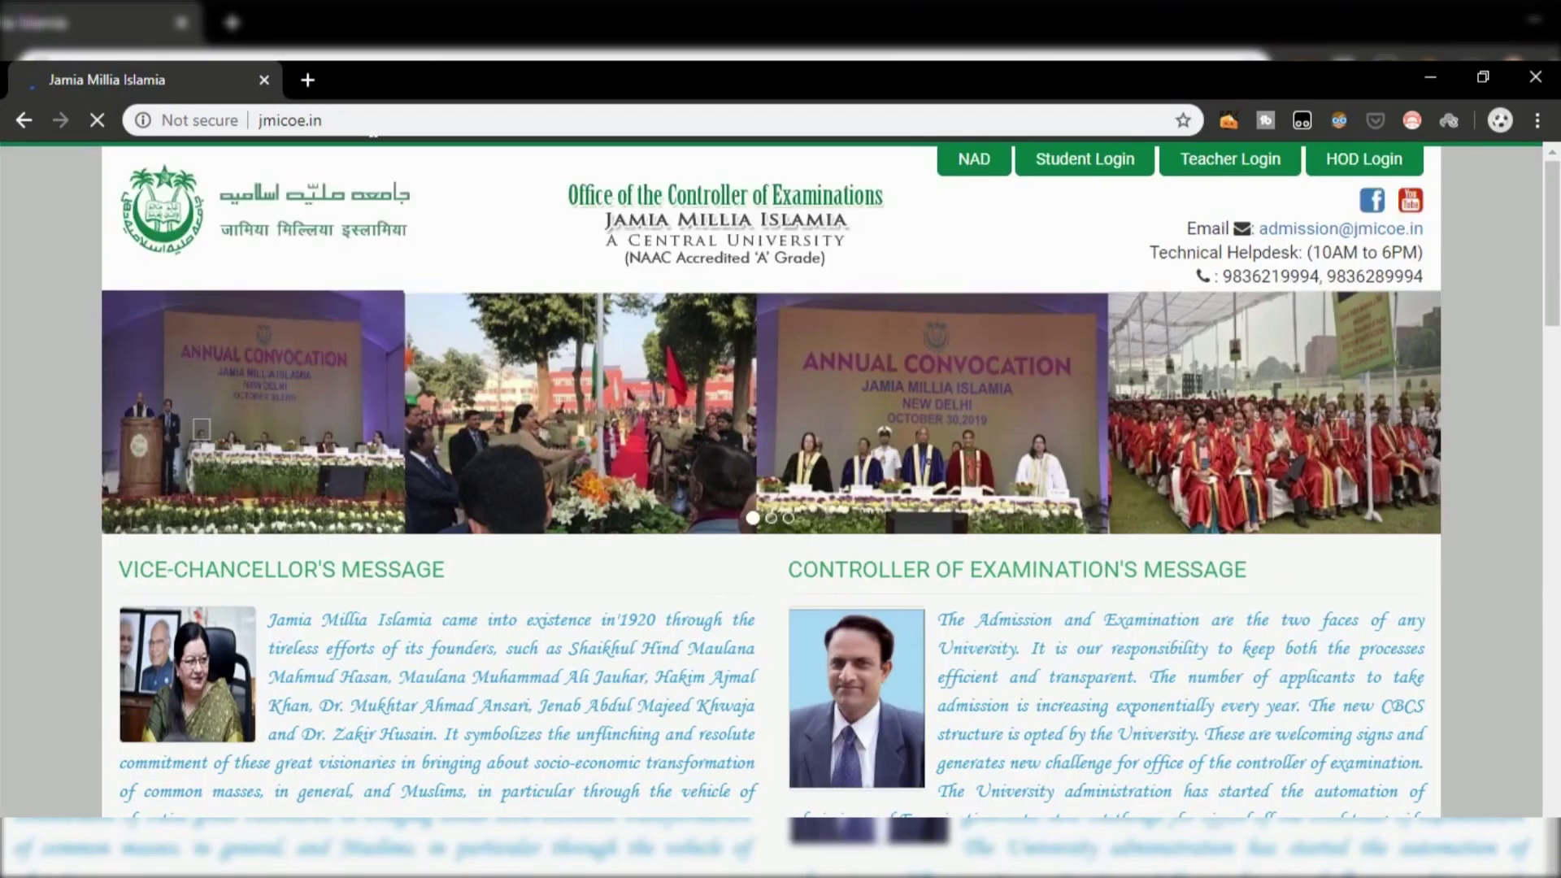
scroll(500, 294, "down", 10)
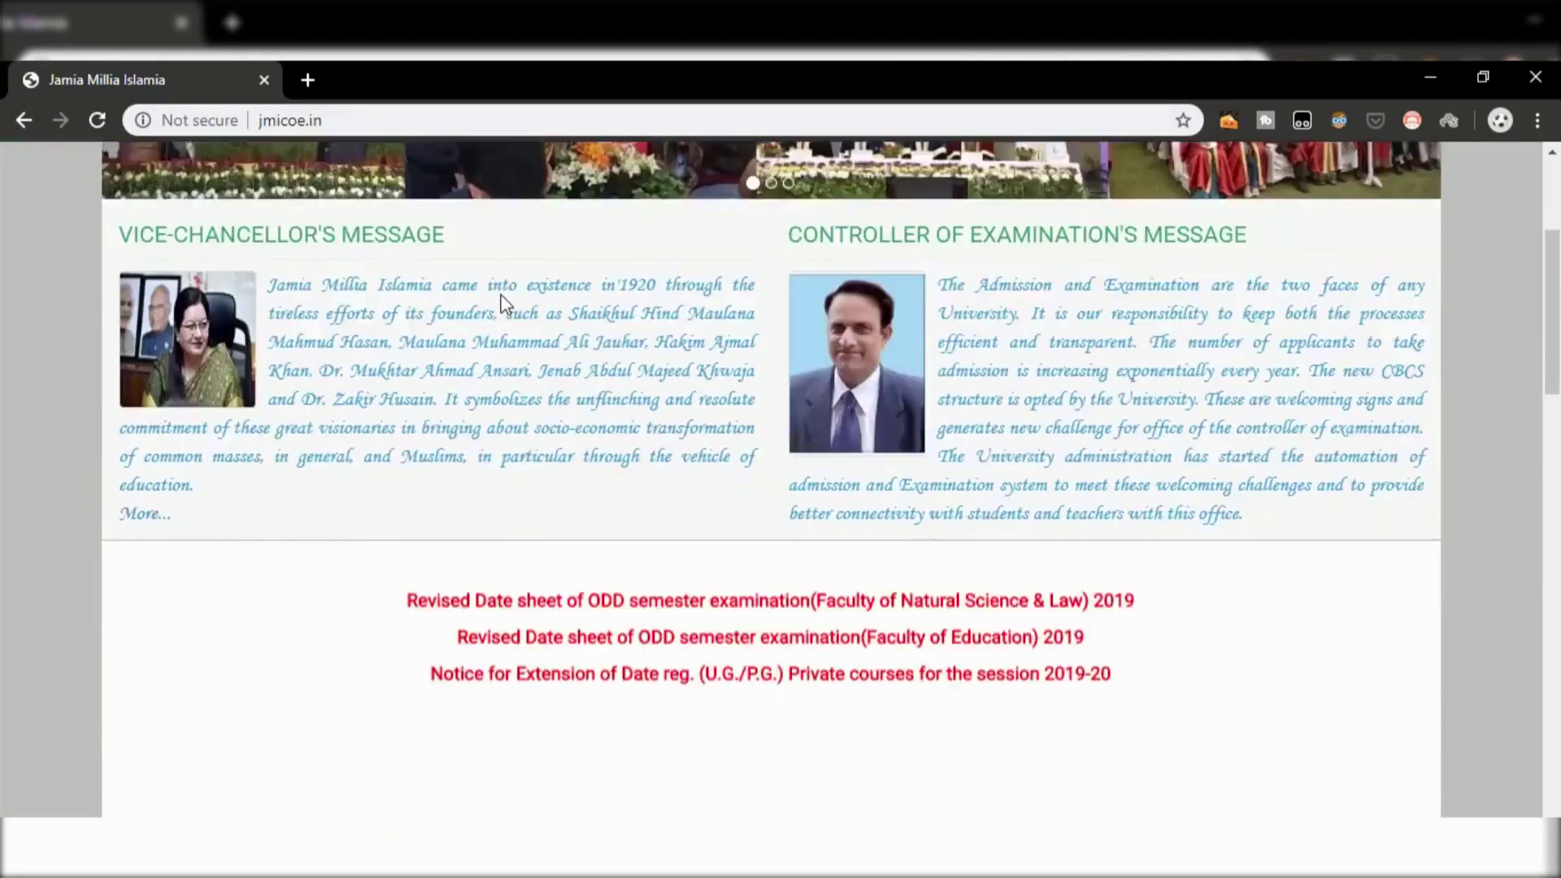
scroll(500, 303, "down", 2)
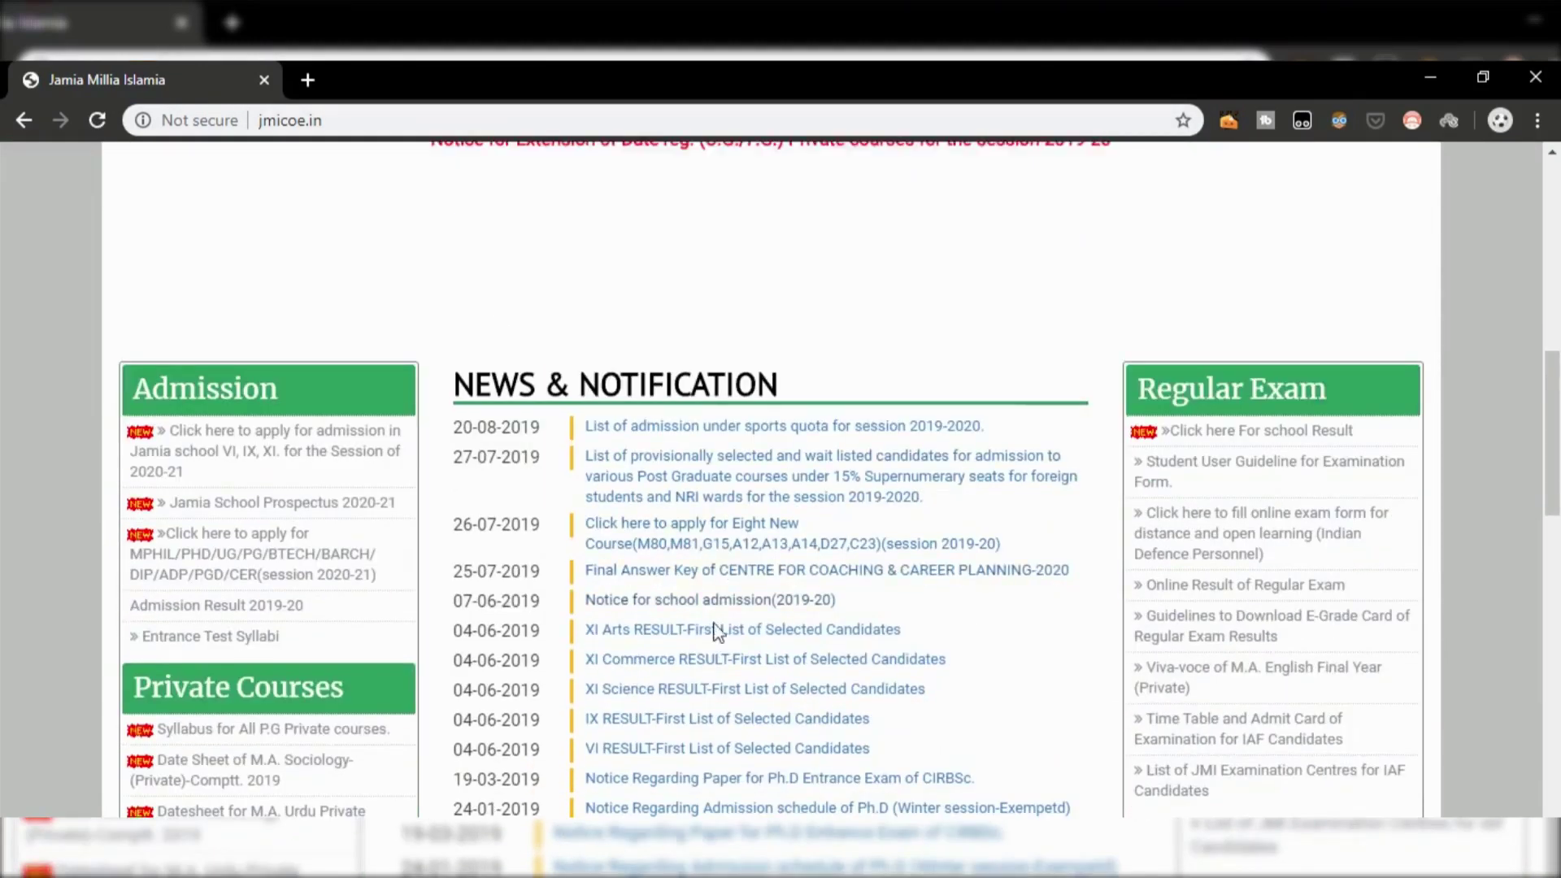
scroll(199, 327, "down", 2)
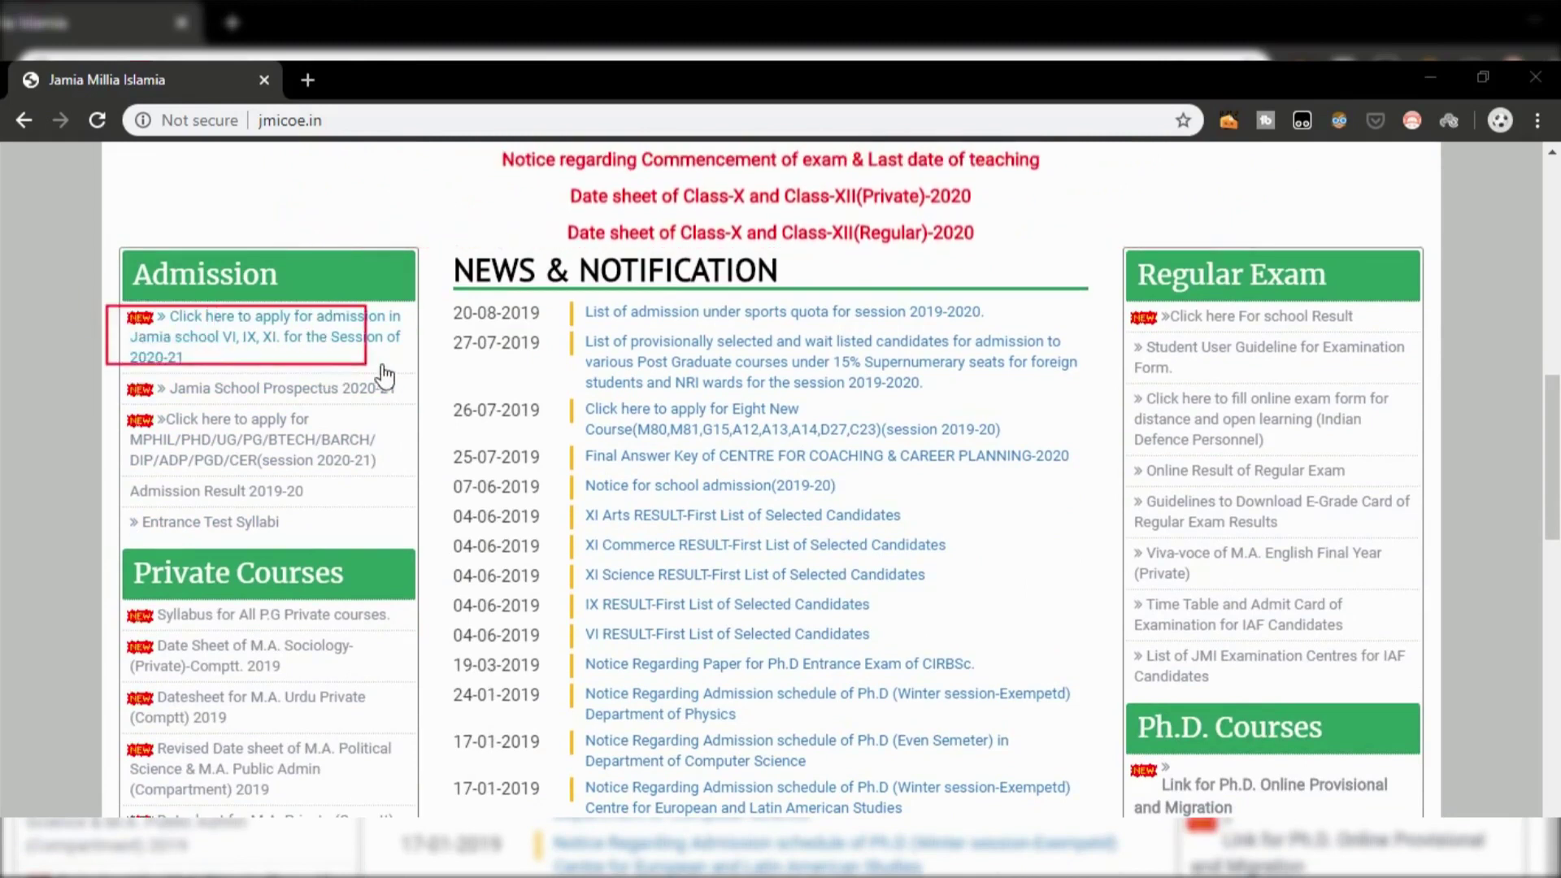
scroll(415, 358, "down", 1)
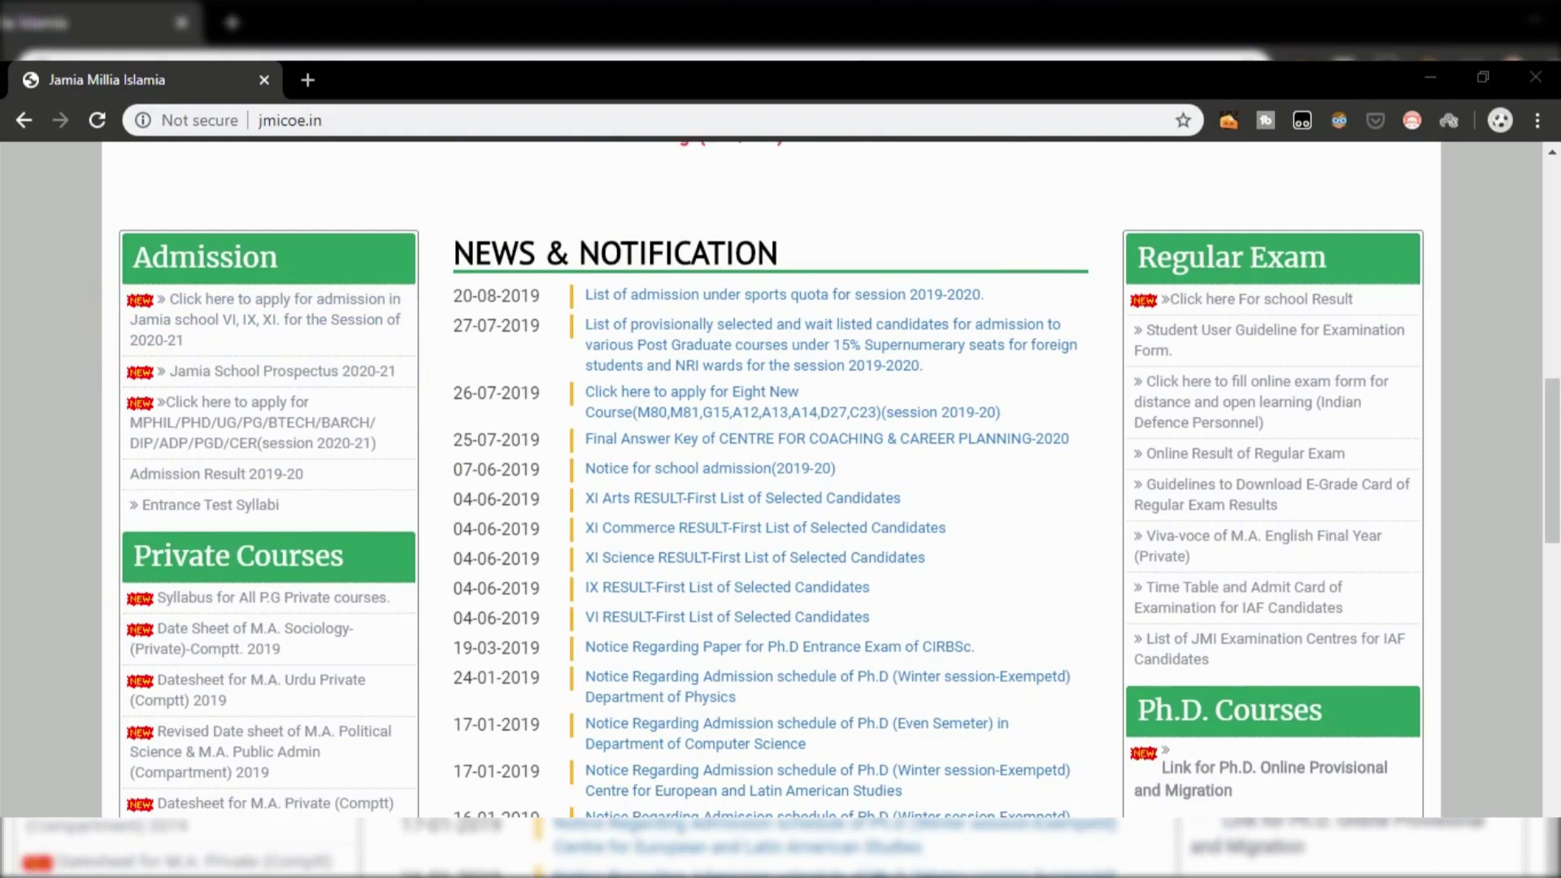
left_click(268, 319)
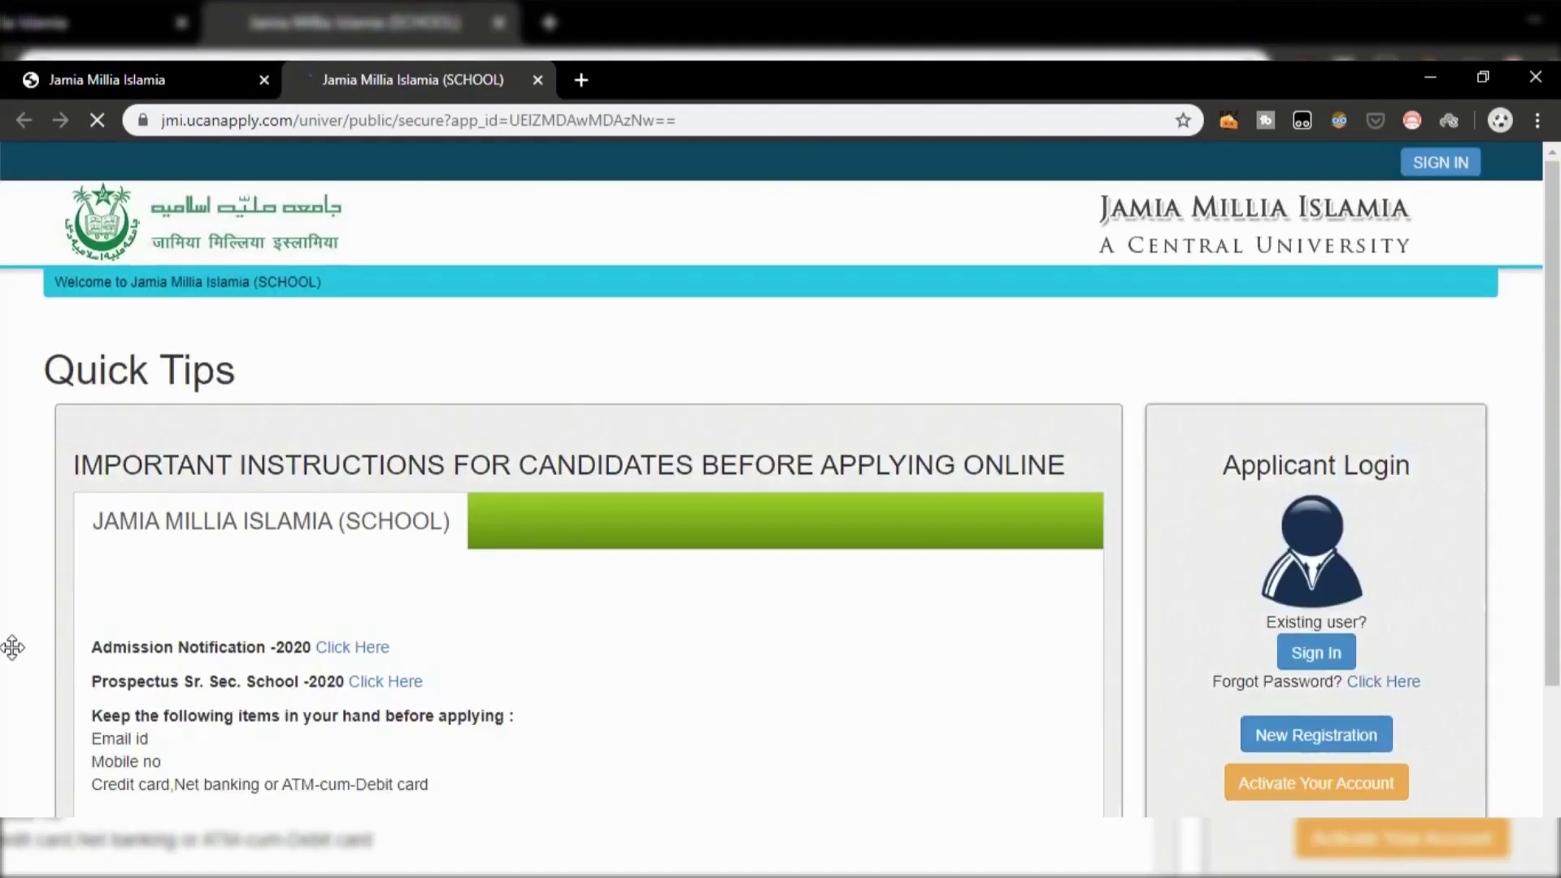
Step: Scroll down to Applicant Login and choose New Registration
scroll(270, 508, "down", 1)
scroll(270, 506, "down", 1)
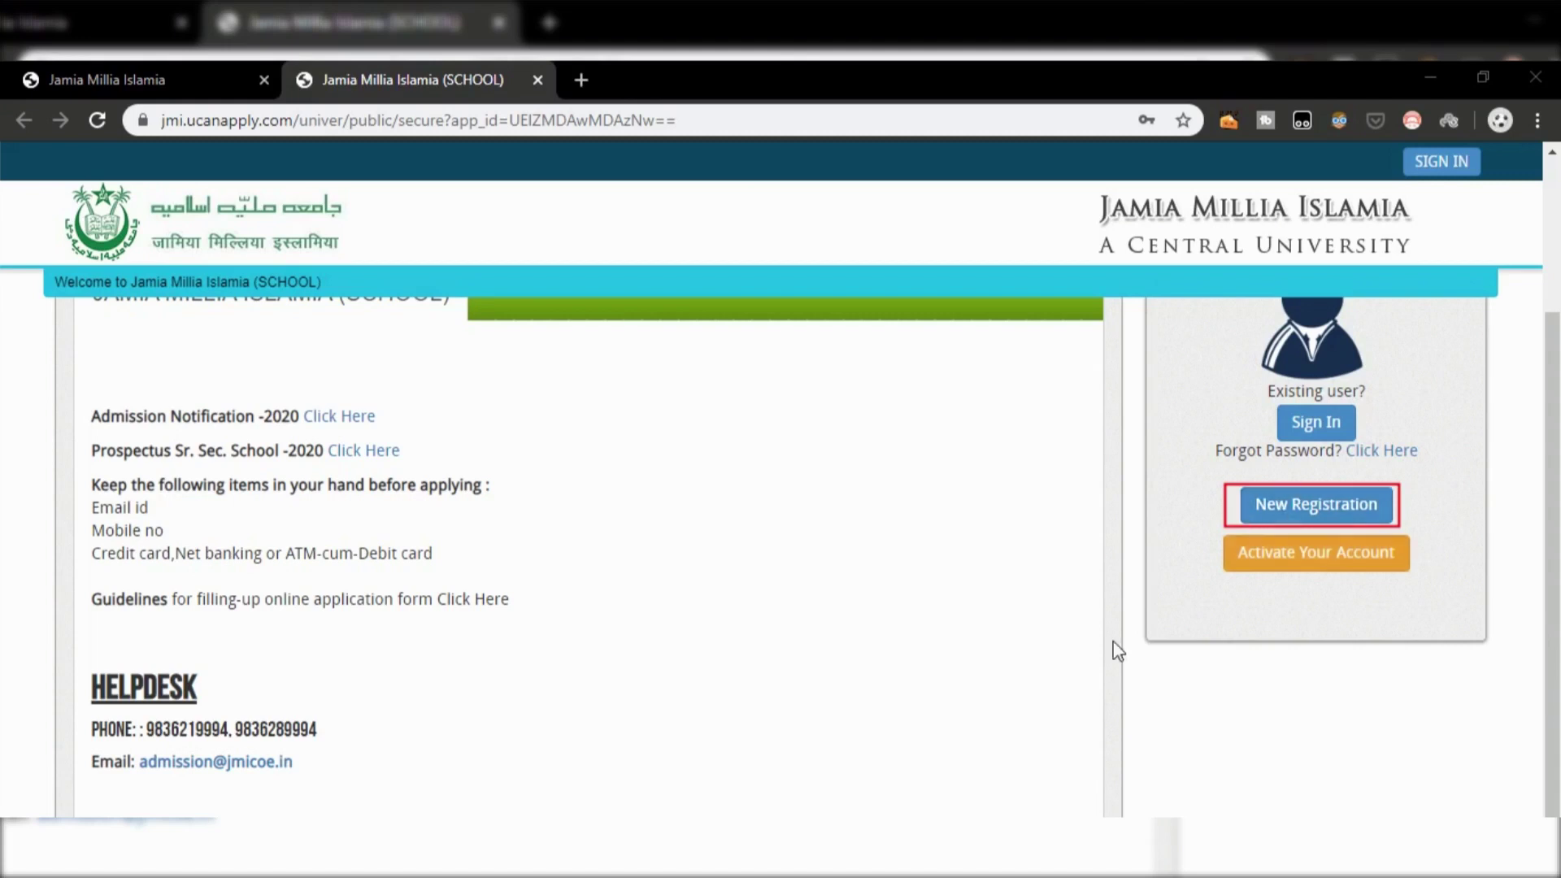
left_click(1295, 514)
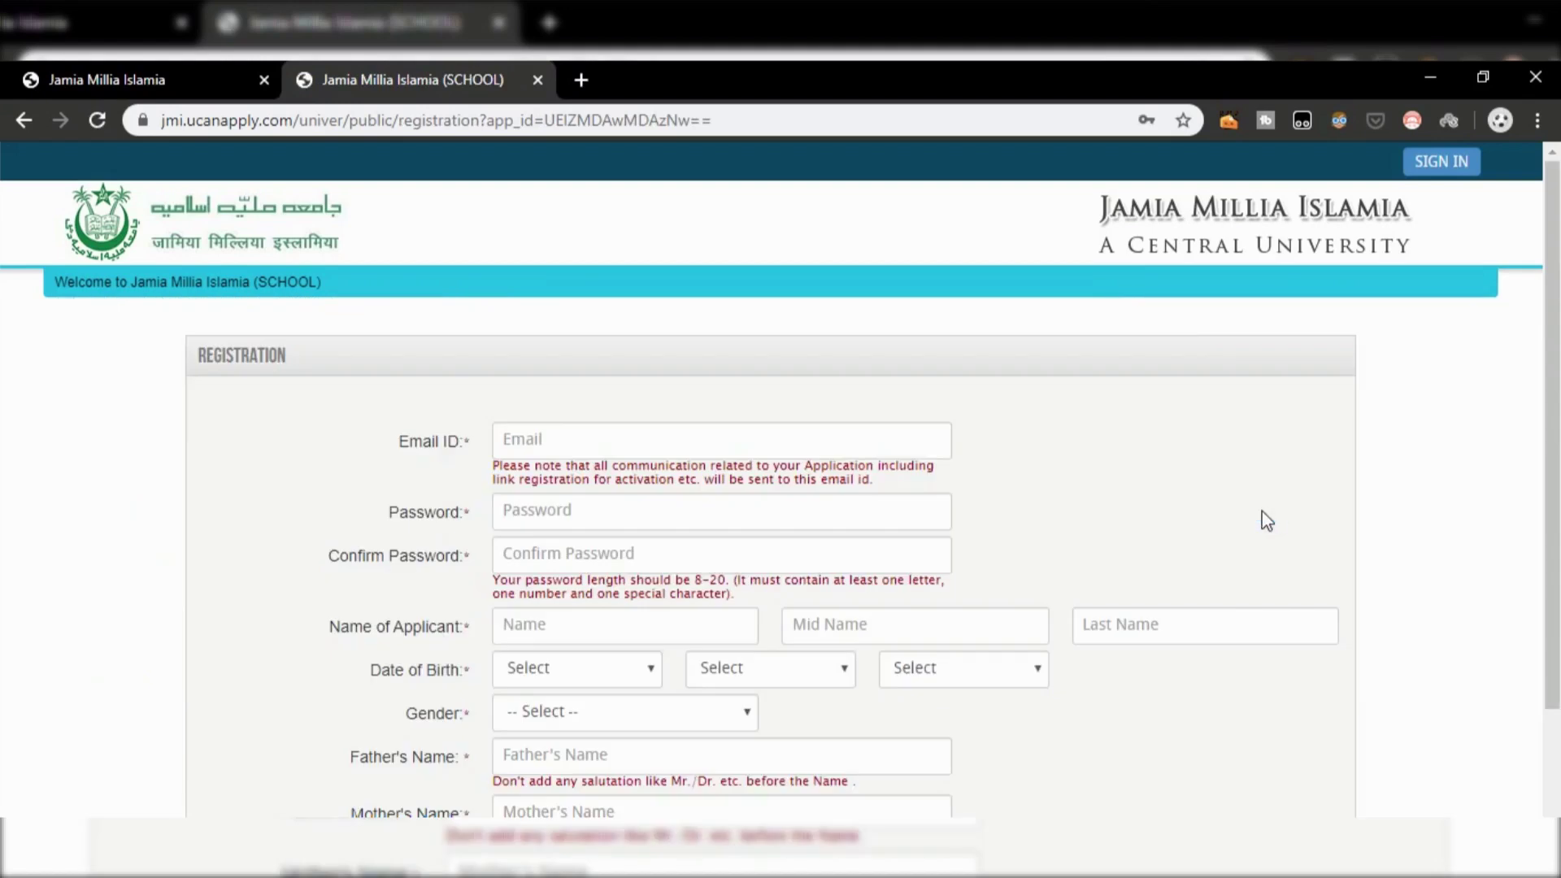
Step: Fill the e-mail and password from saved suggestions and confirm the password
left_click(722, 511)
left_click(722, 440)
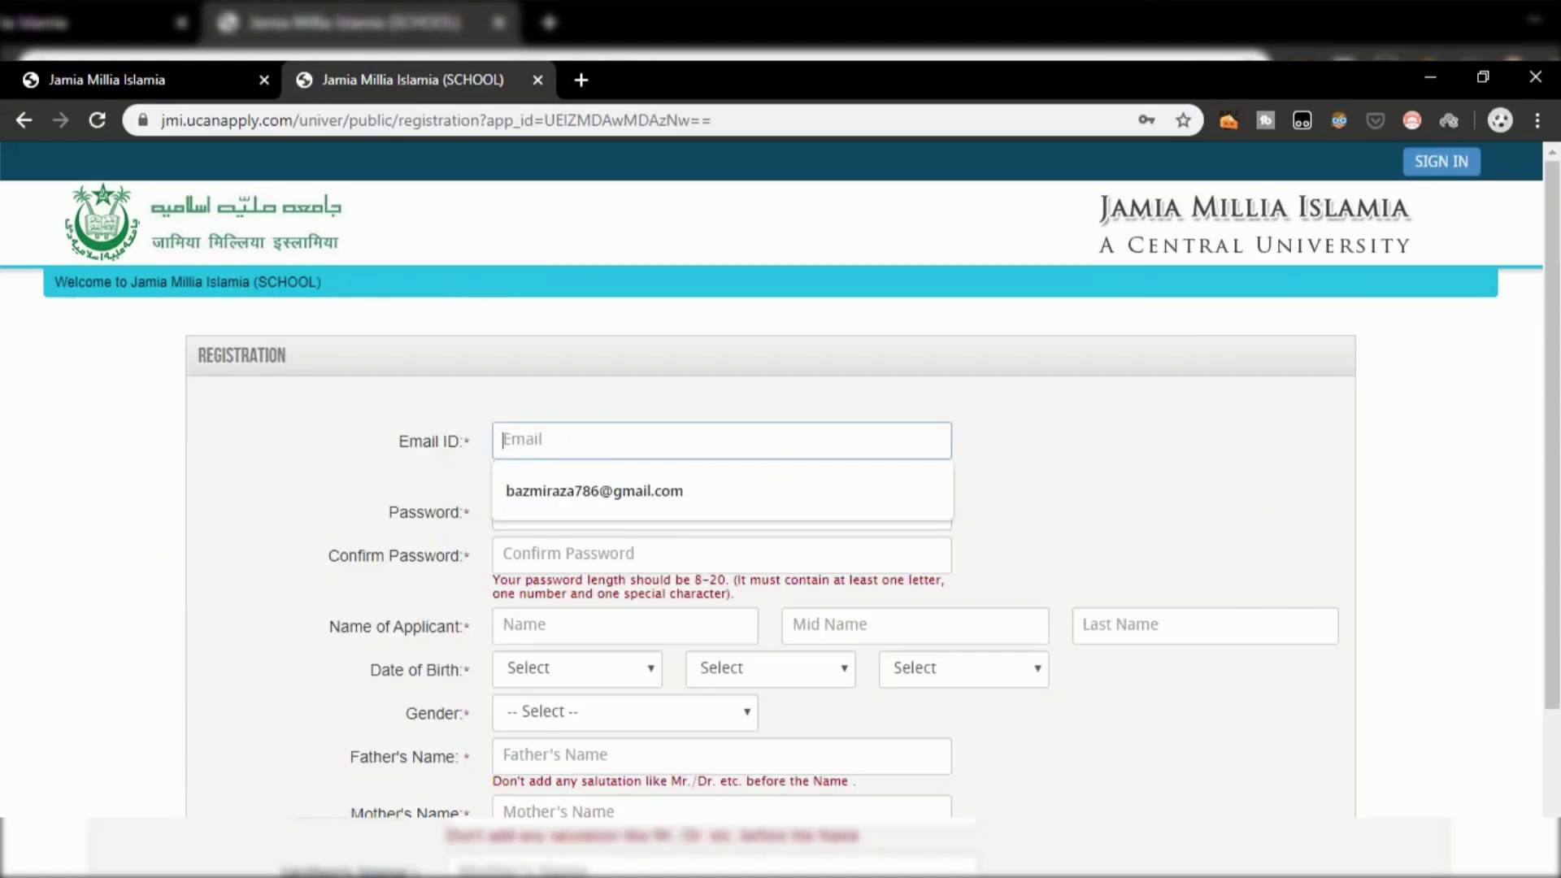
left_click(569, 490)
key("Tab")
key("Tab")
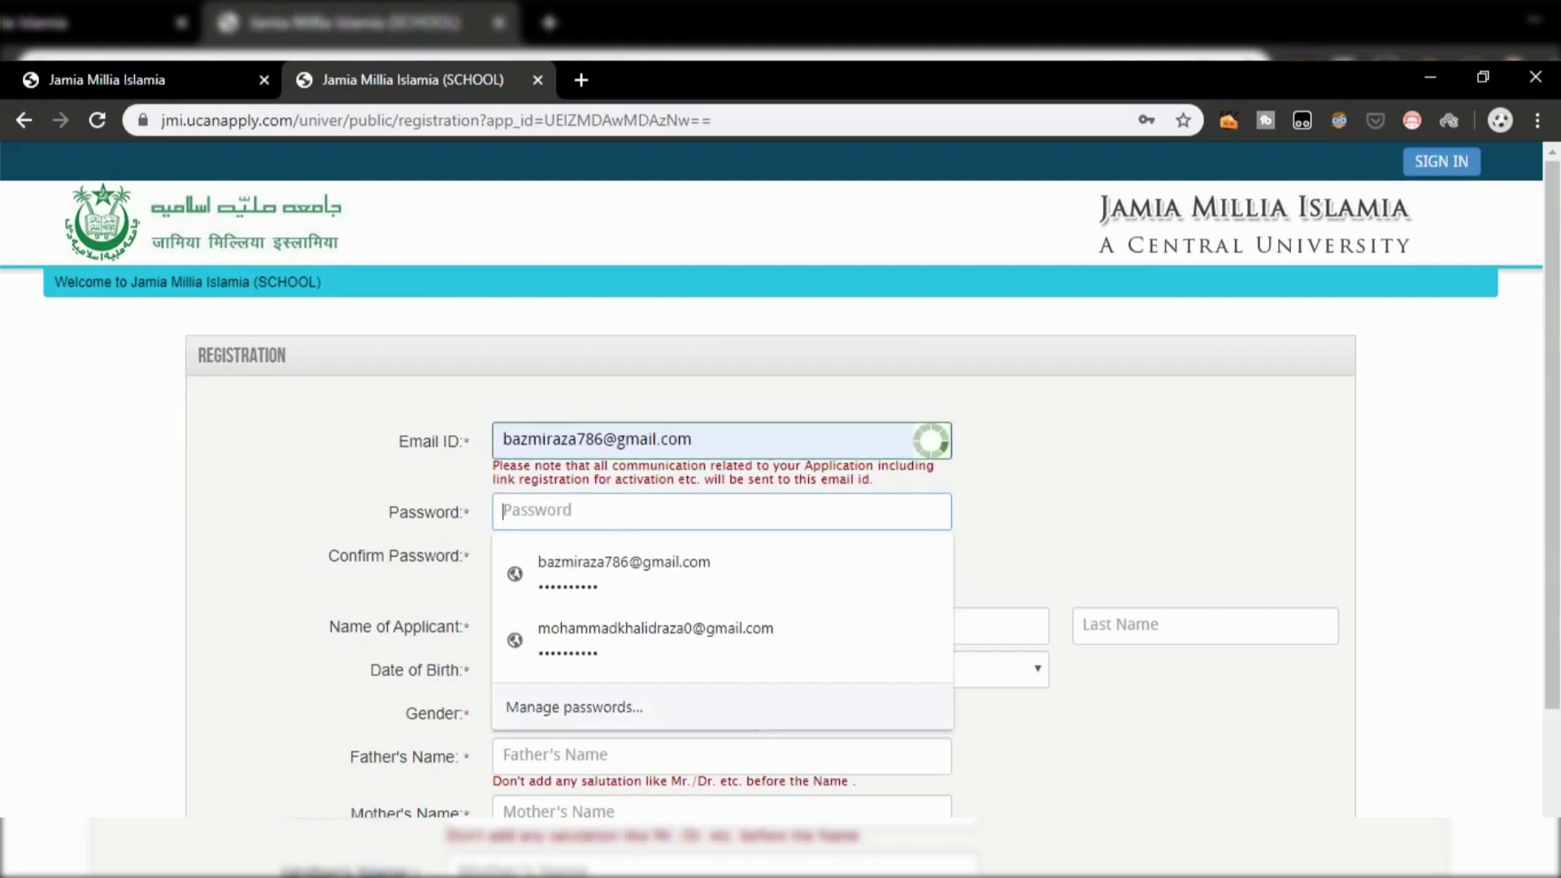
key("Down")
key("Return")
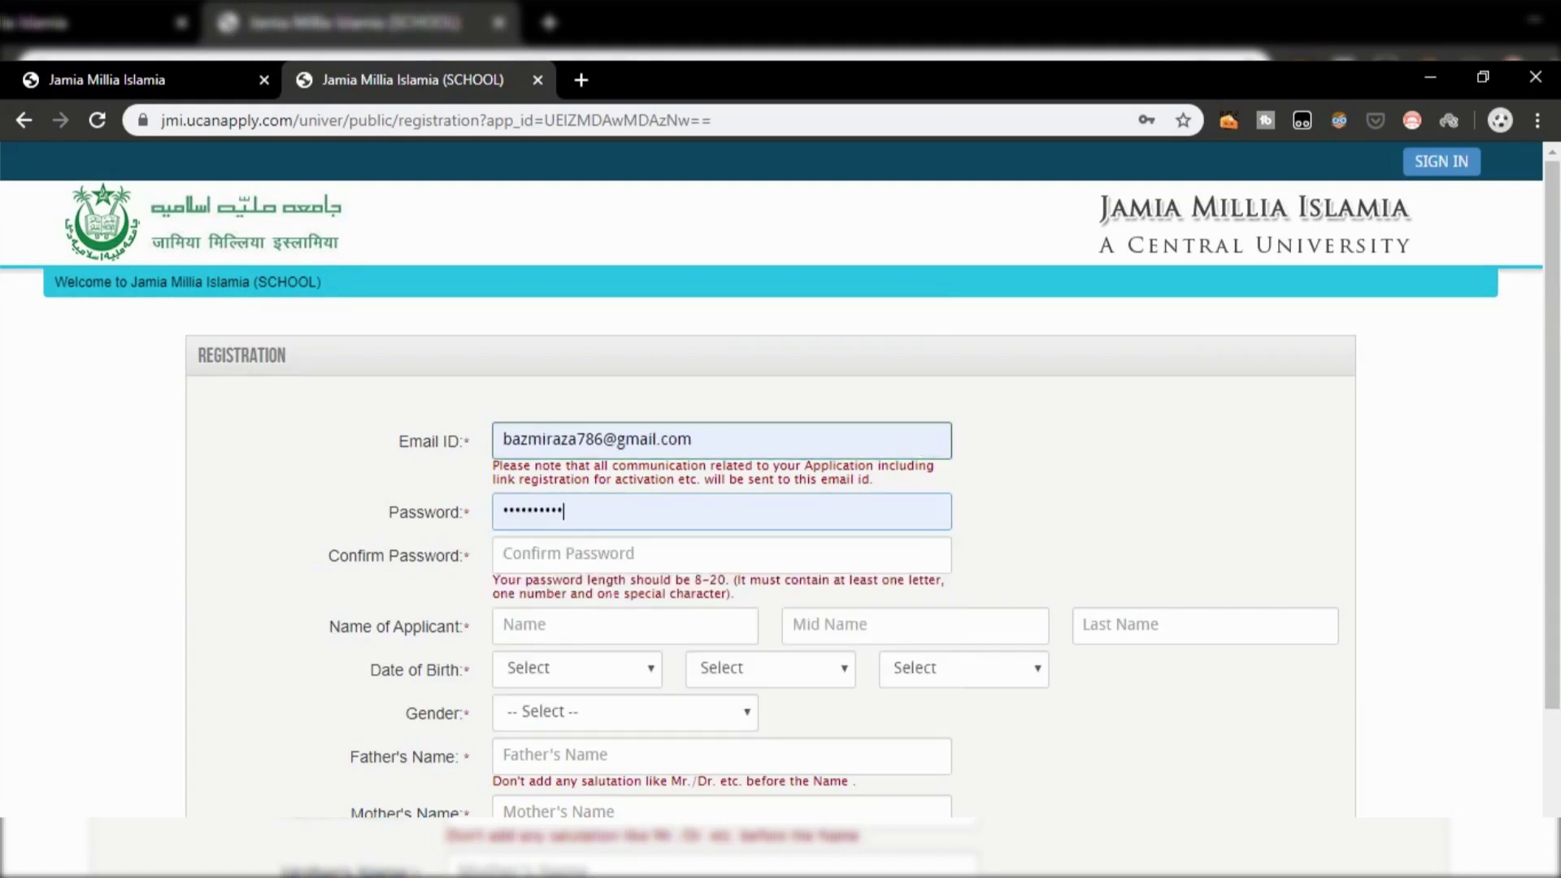
key("Tab")
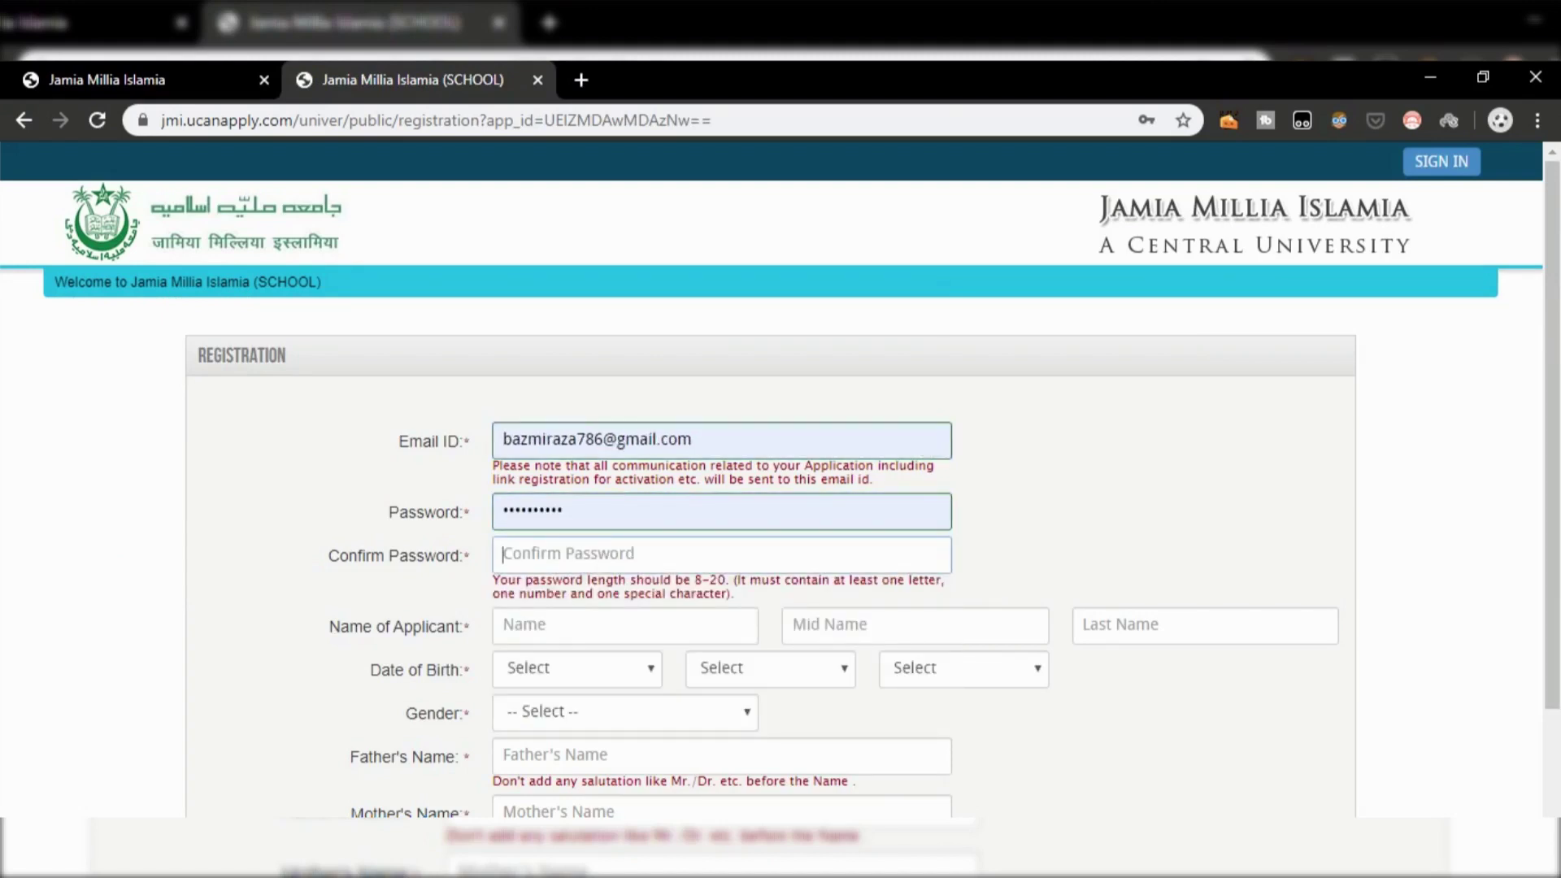
type("*****")
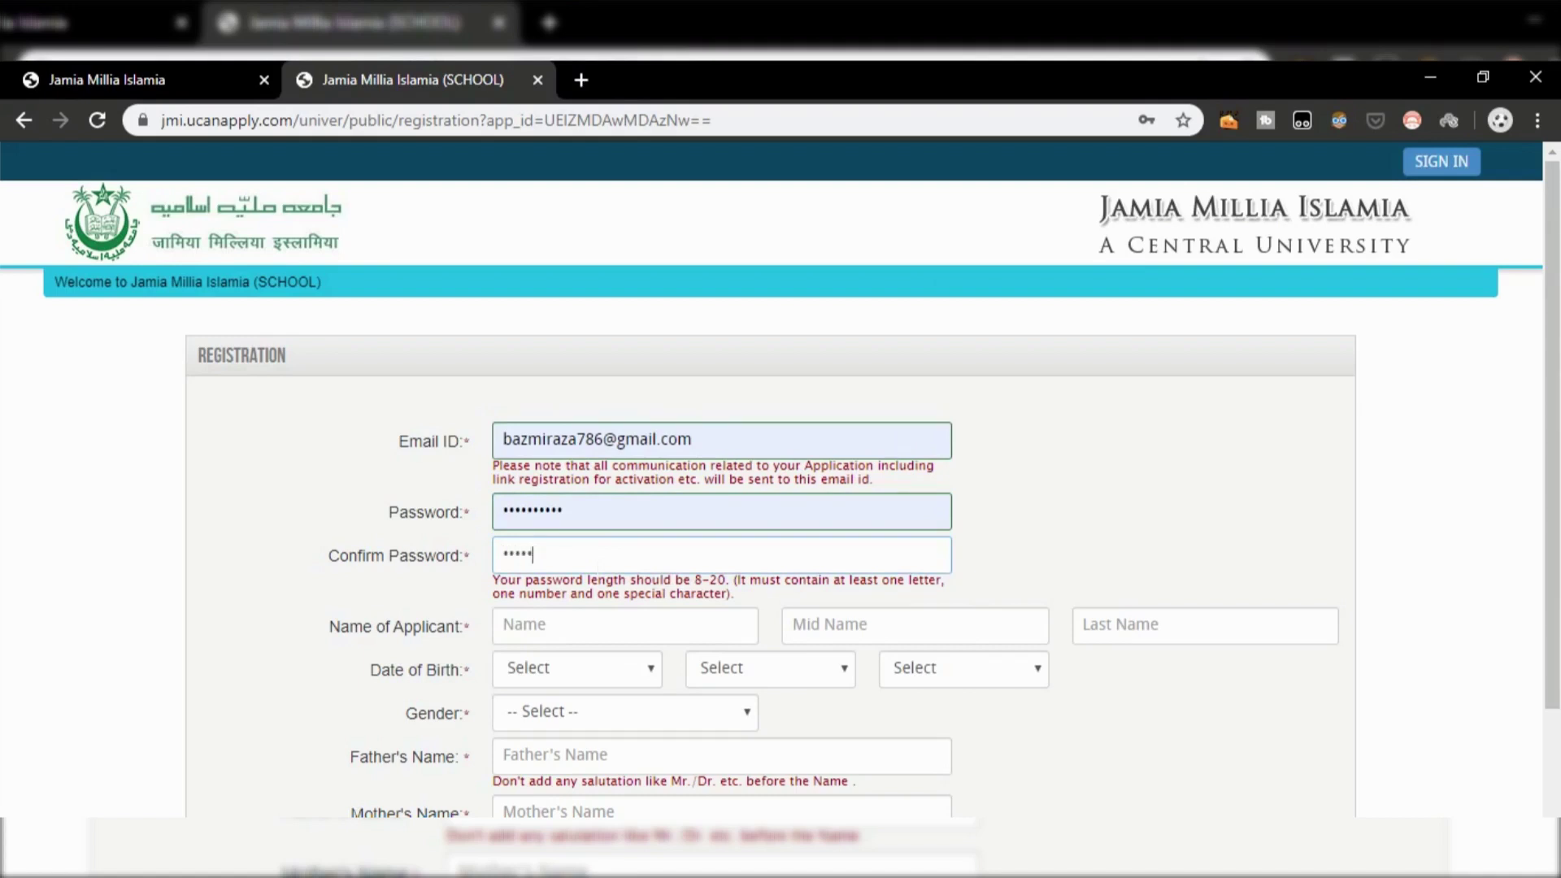
type("*****")
Step: Enter the applicant's first, middle and last name
key("Tab")
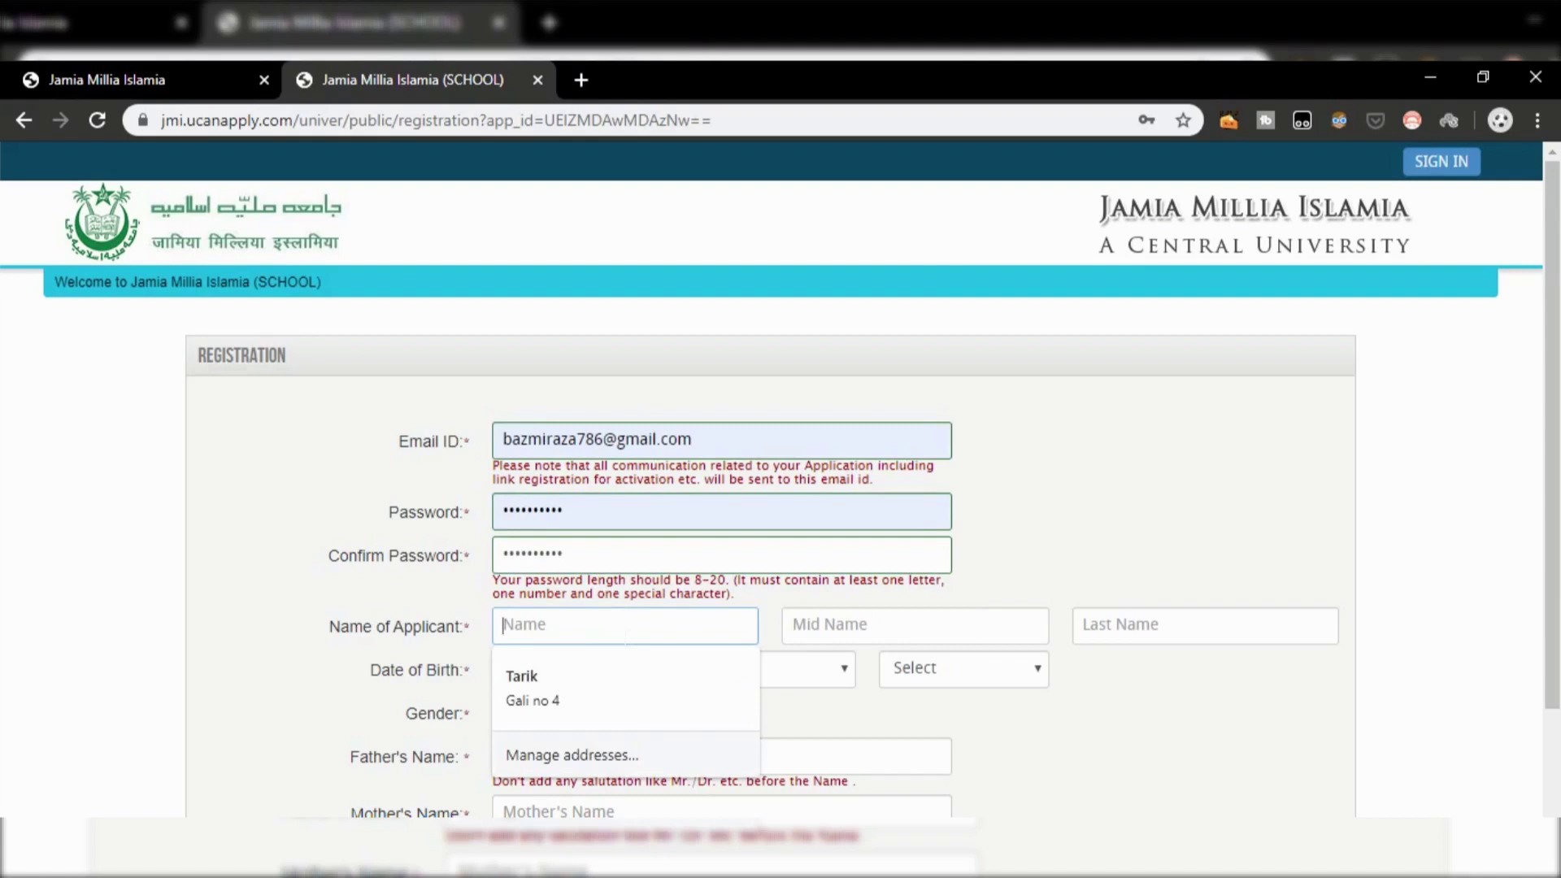
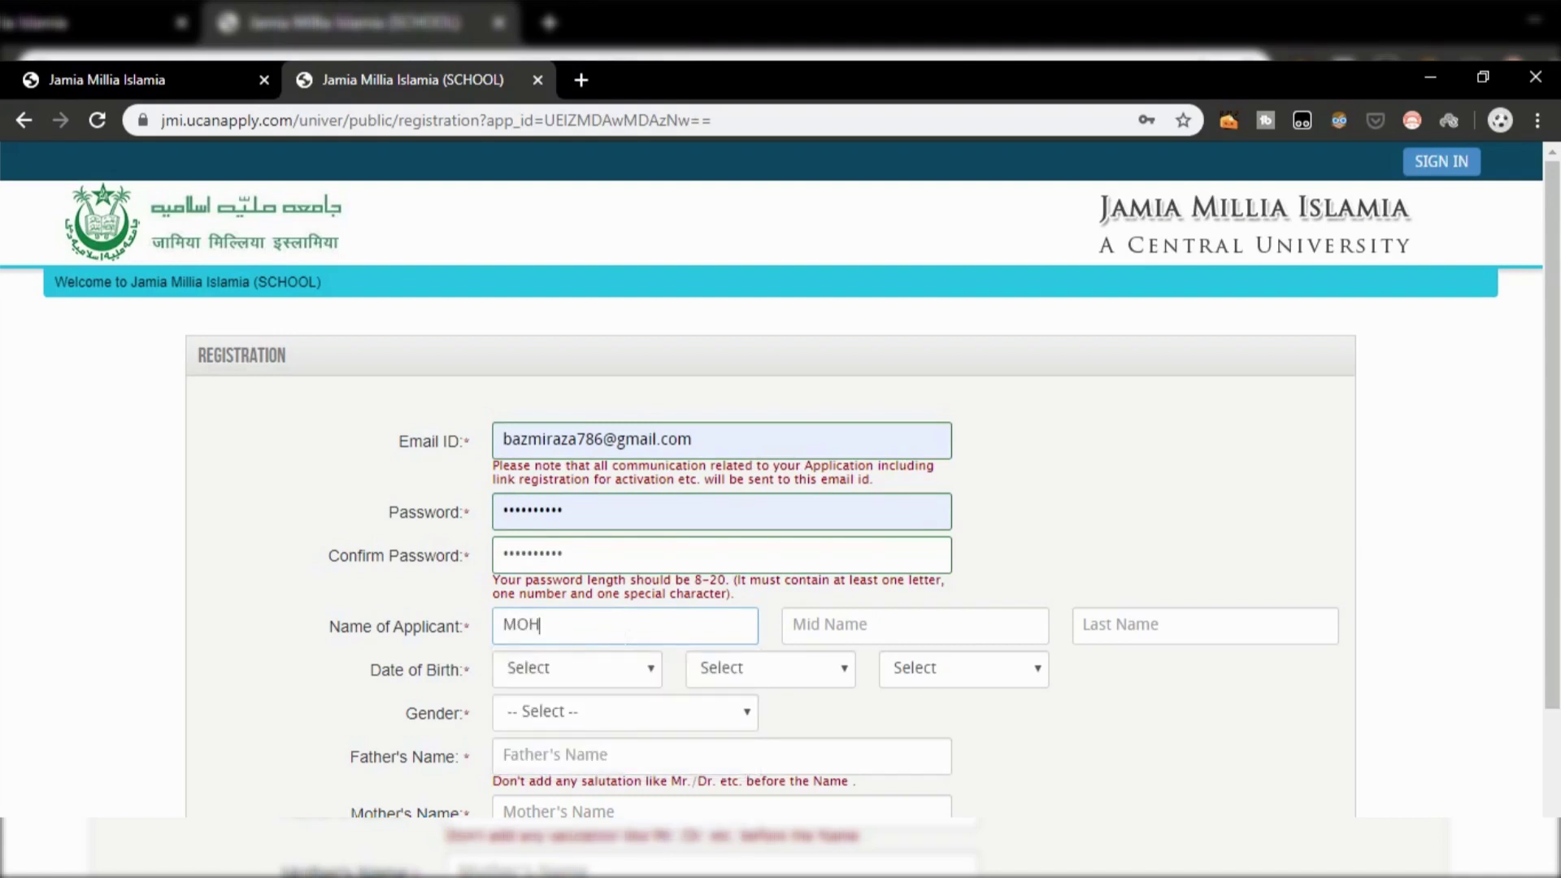
key("Tab")
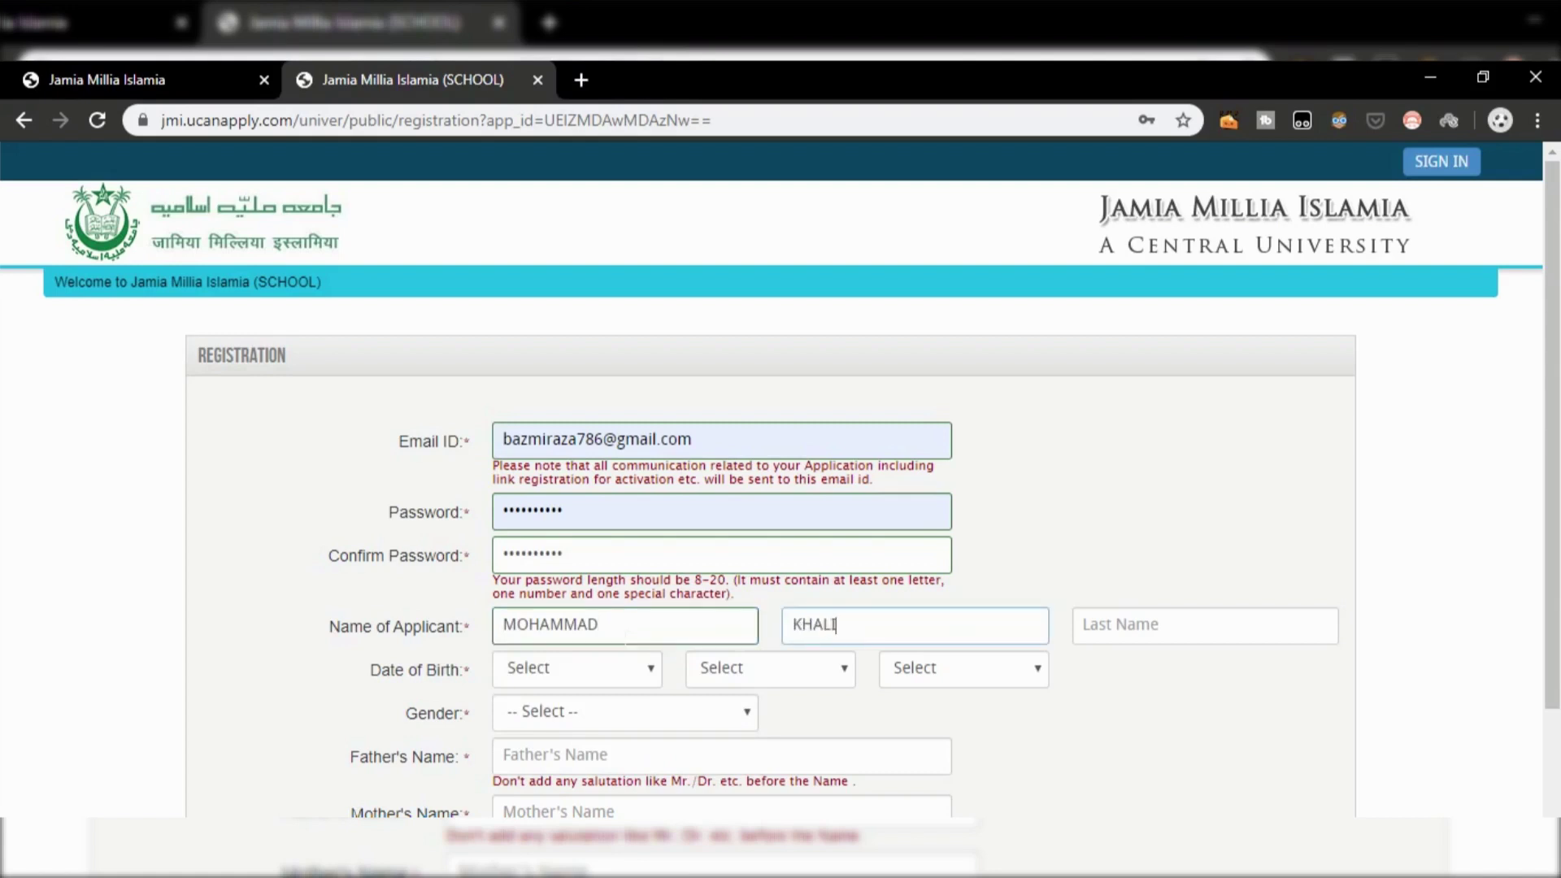
key("Tab")
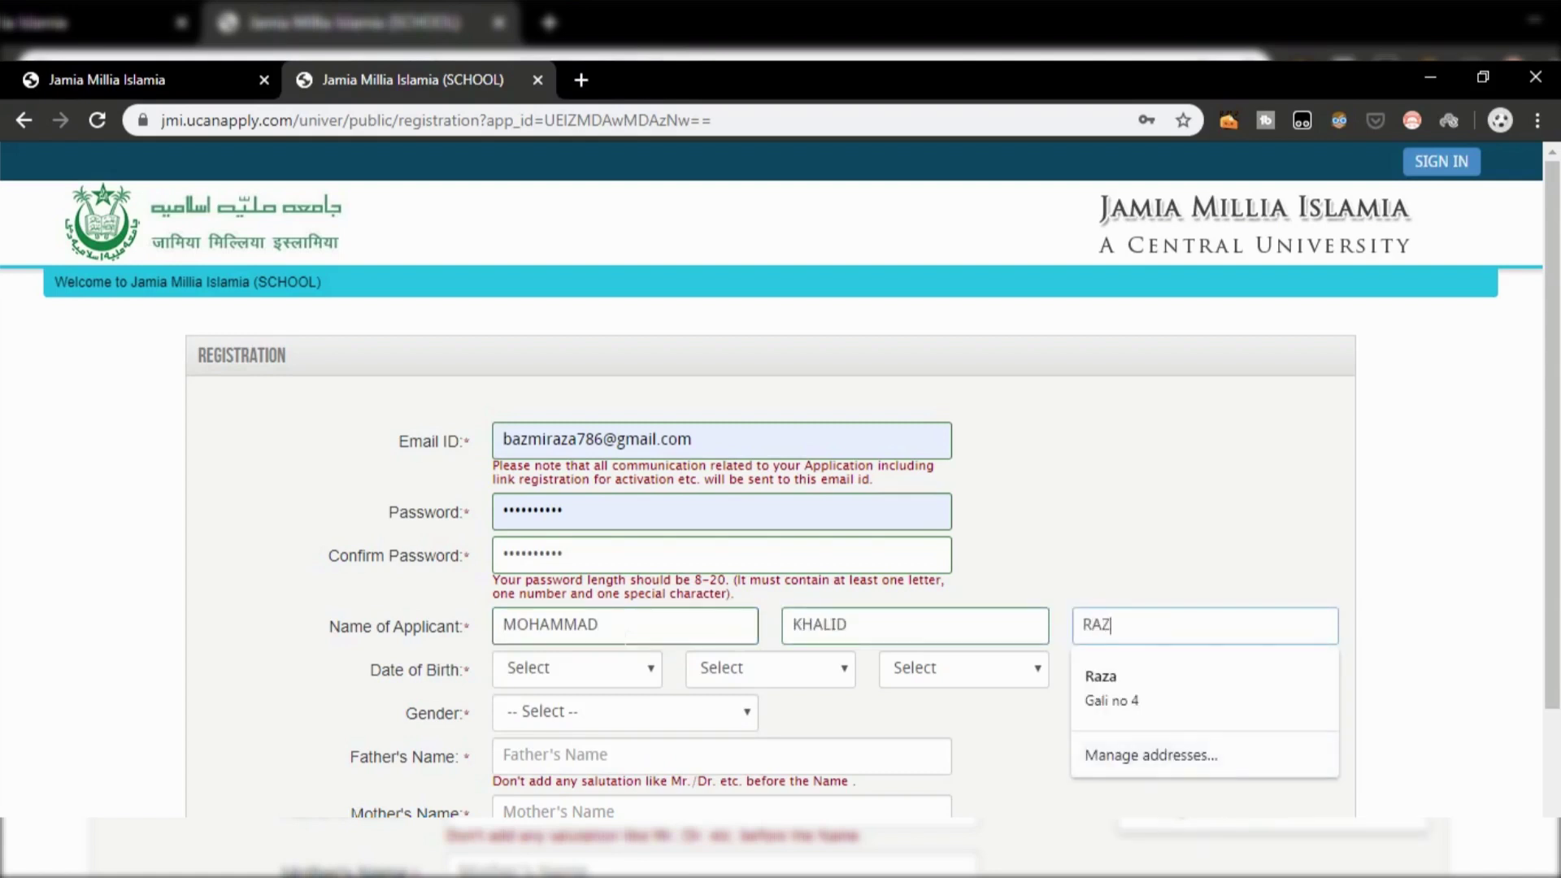
key("Tab")
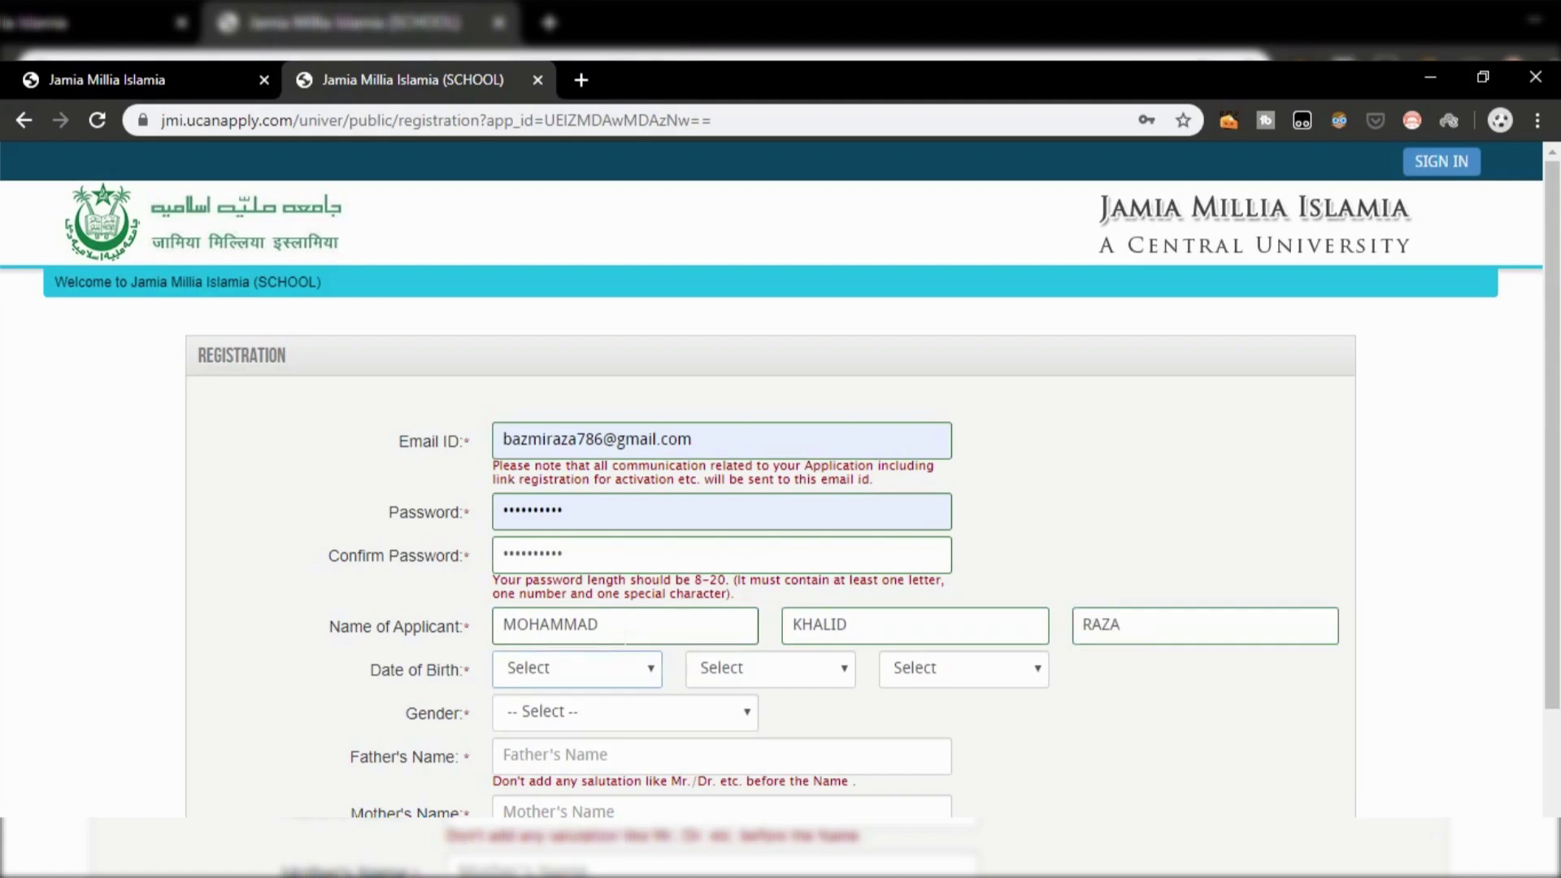
left_click(648, 670)
scroll(585, 496, "down", 1)
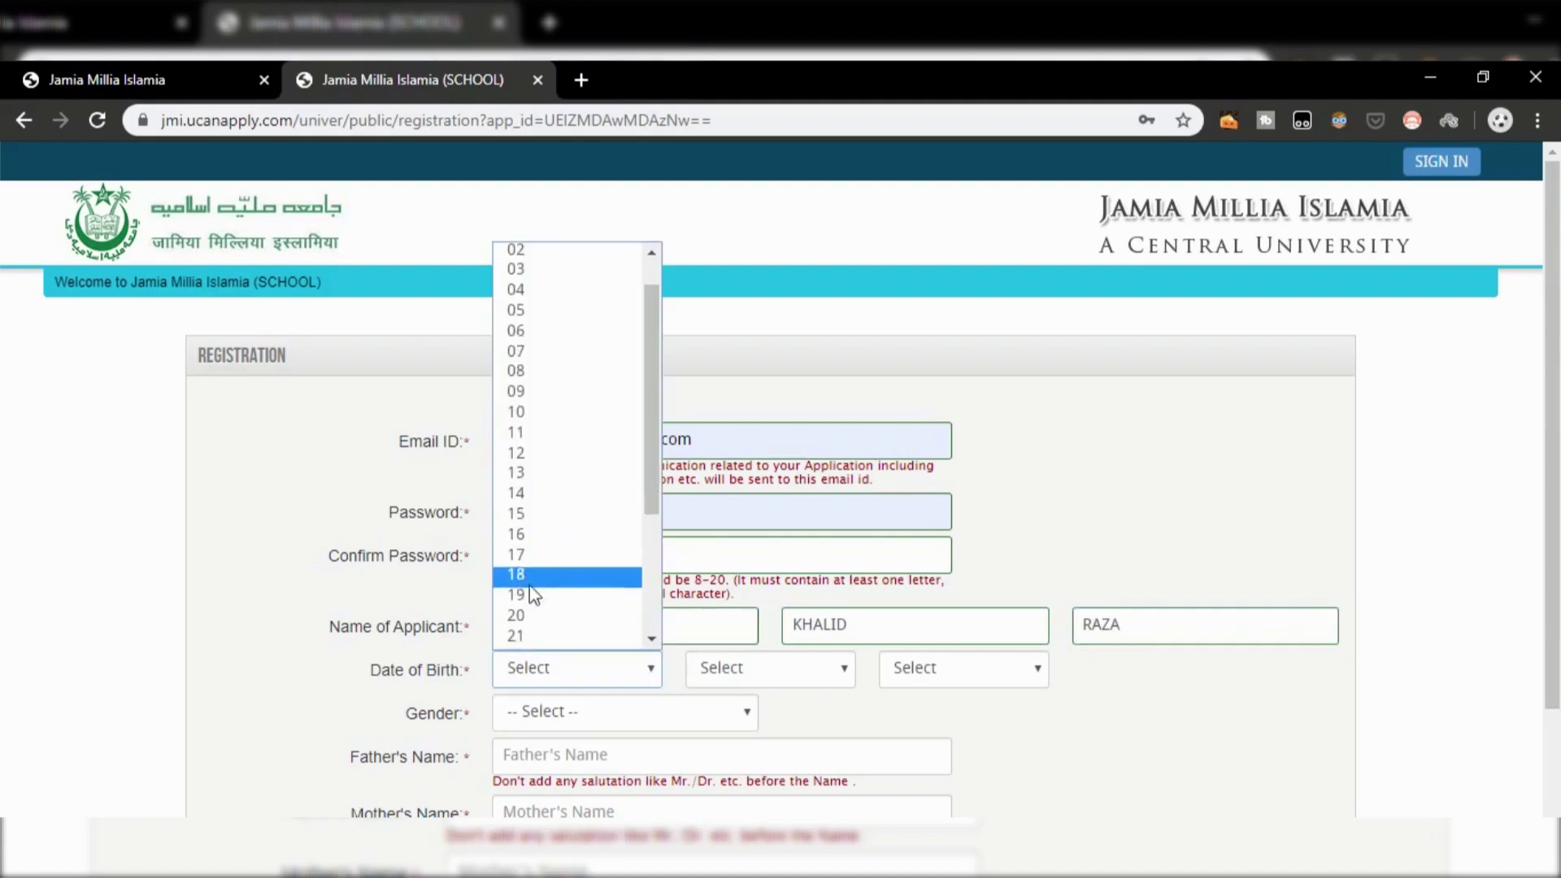
left_click(543, 622)
left_click(719, 668)
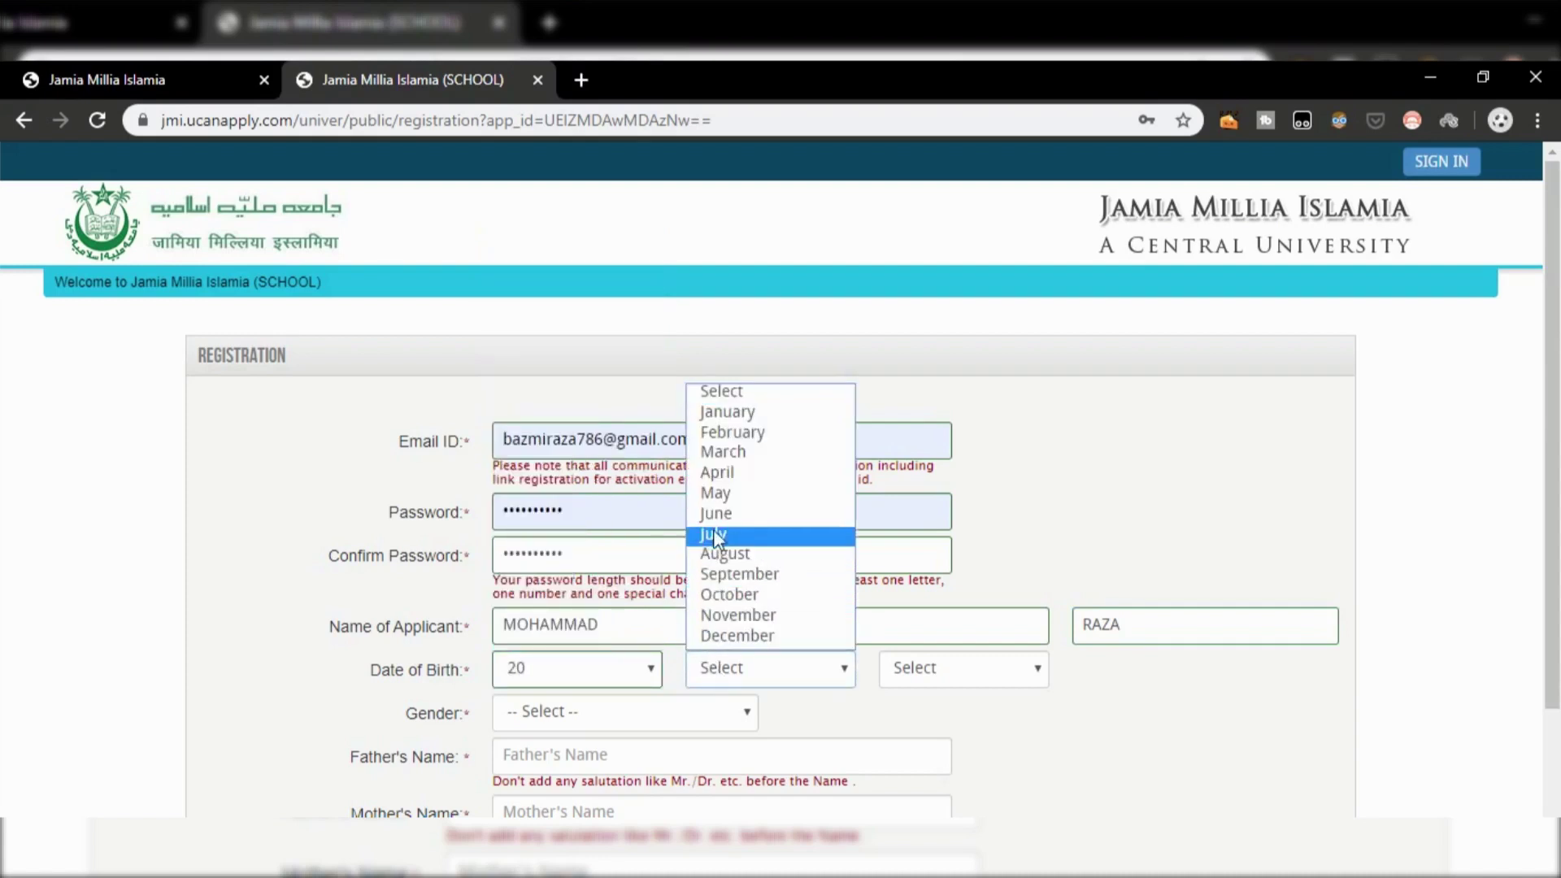
left_click(715, 493)
left_click(927, 675)
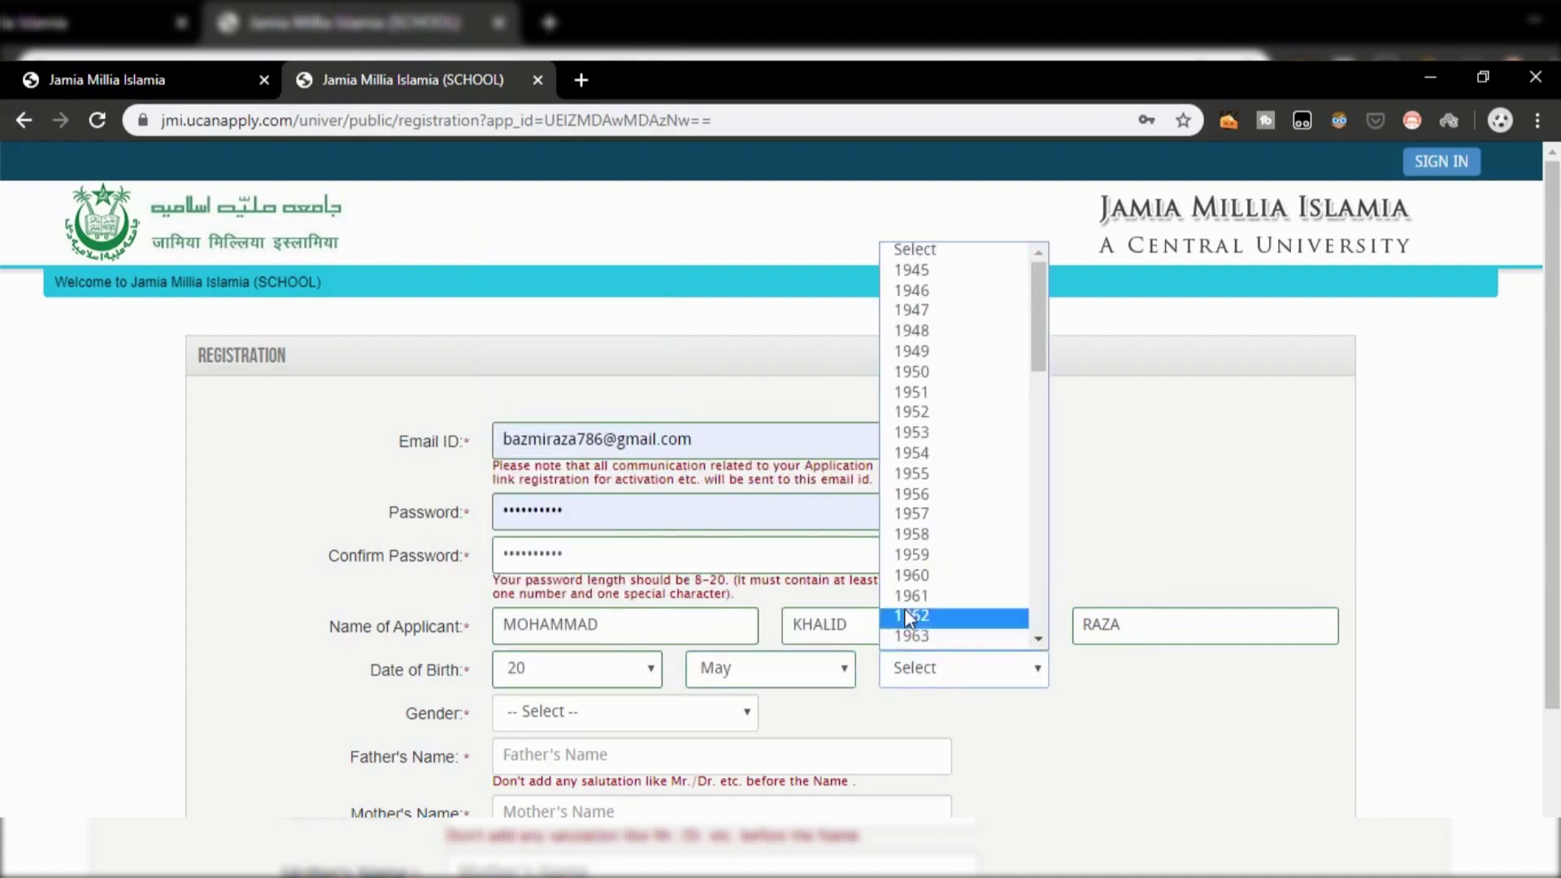
scroll(904, 608, "down", 6)
scroll(902, 539, "down", 4)
left_click(924, 549)
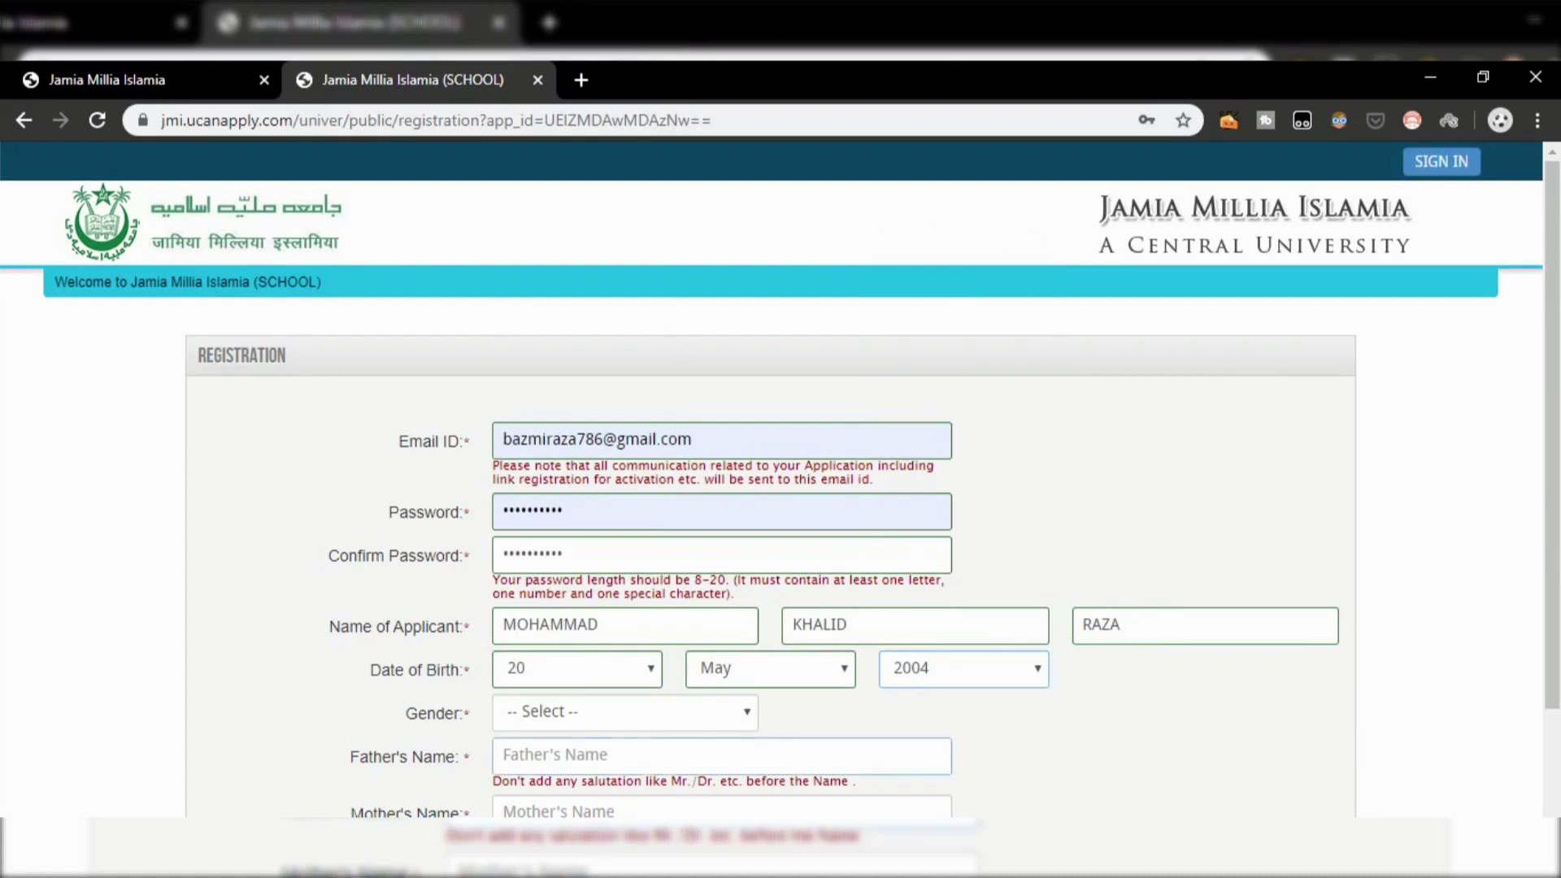
left_click(637, 726)
left_click(633, 759)
left_click(632, 756)
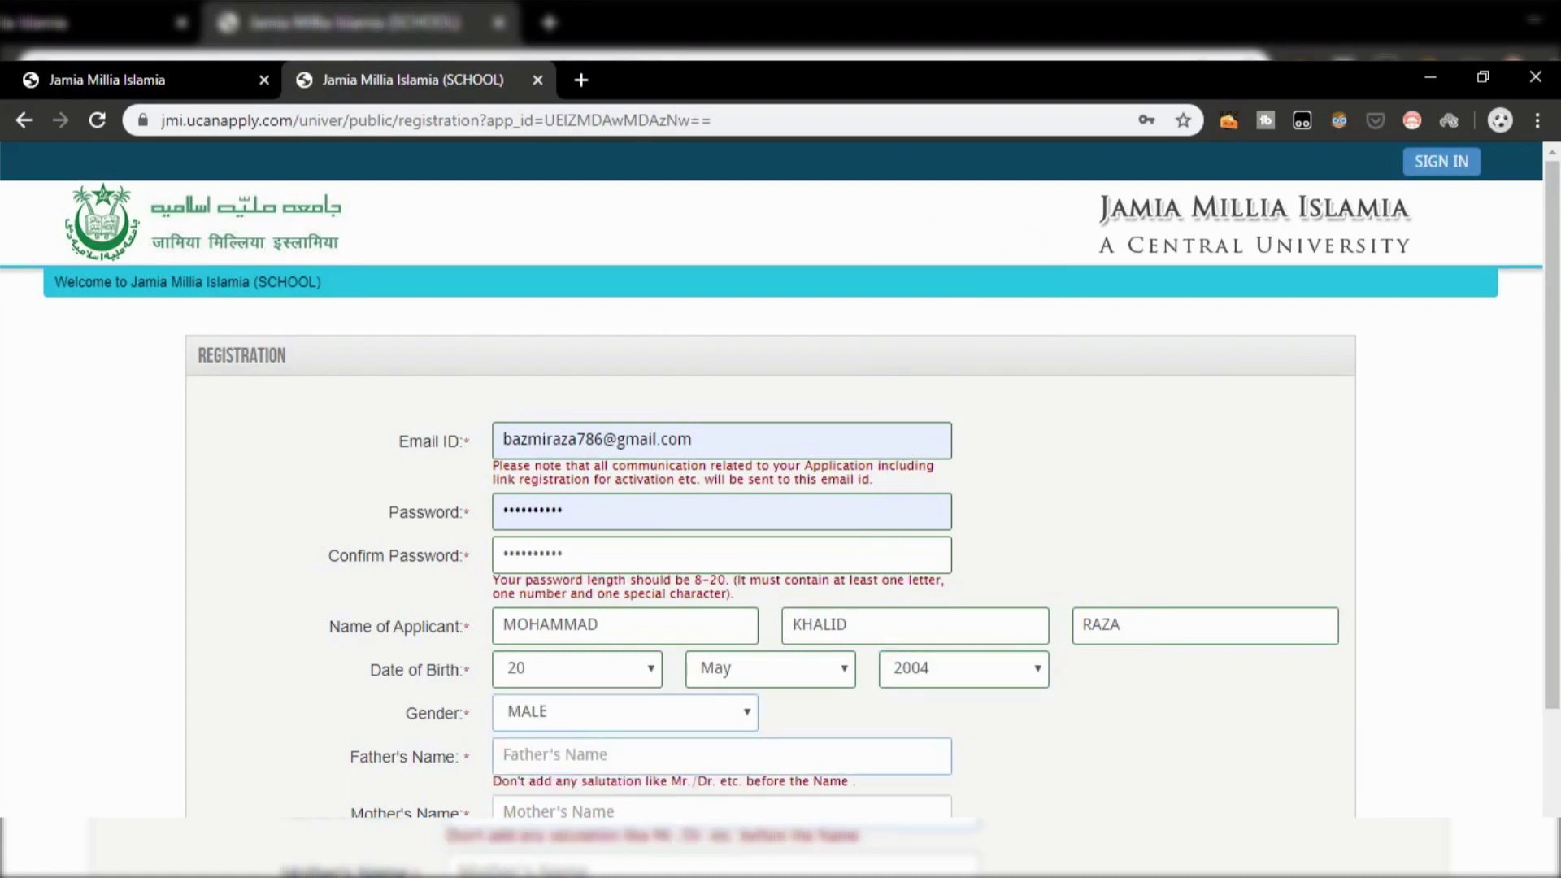
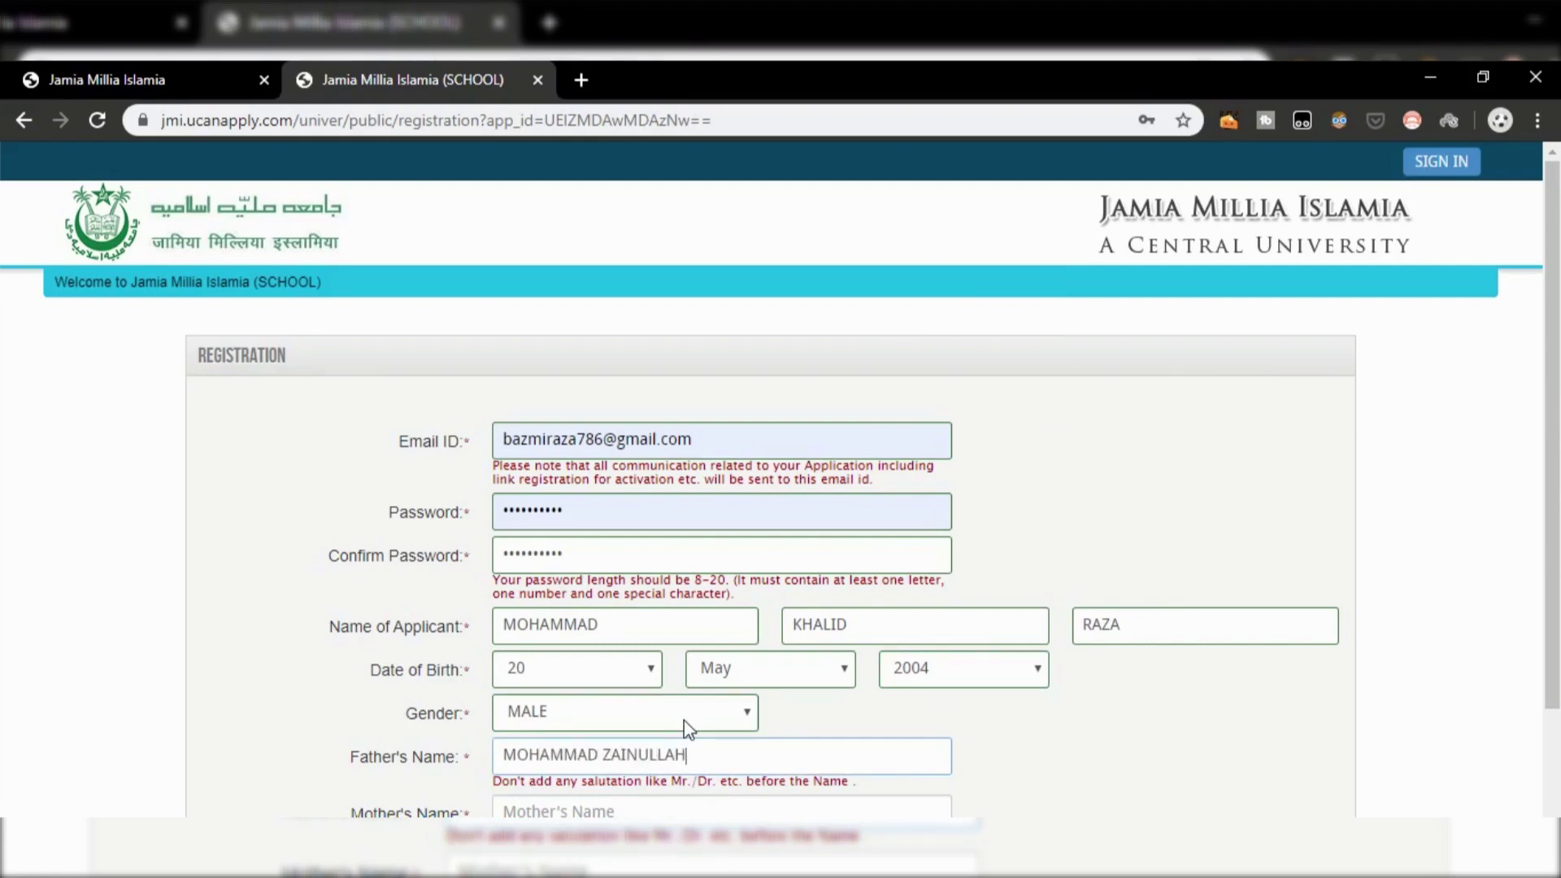
Step: Enter the mother's name, leave the mobile number blank and type the captcha answer
scroll(732, 699, "down", 4)
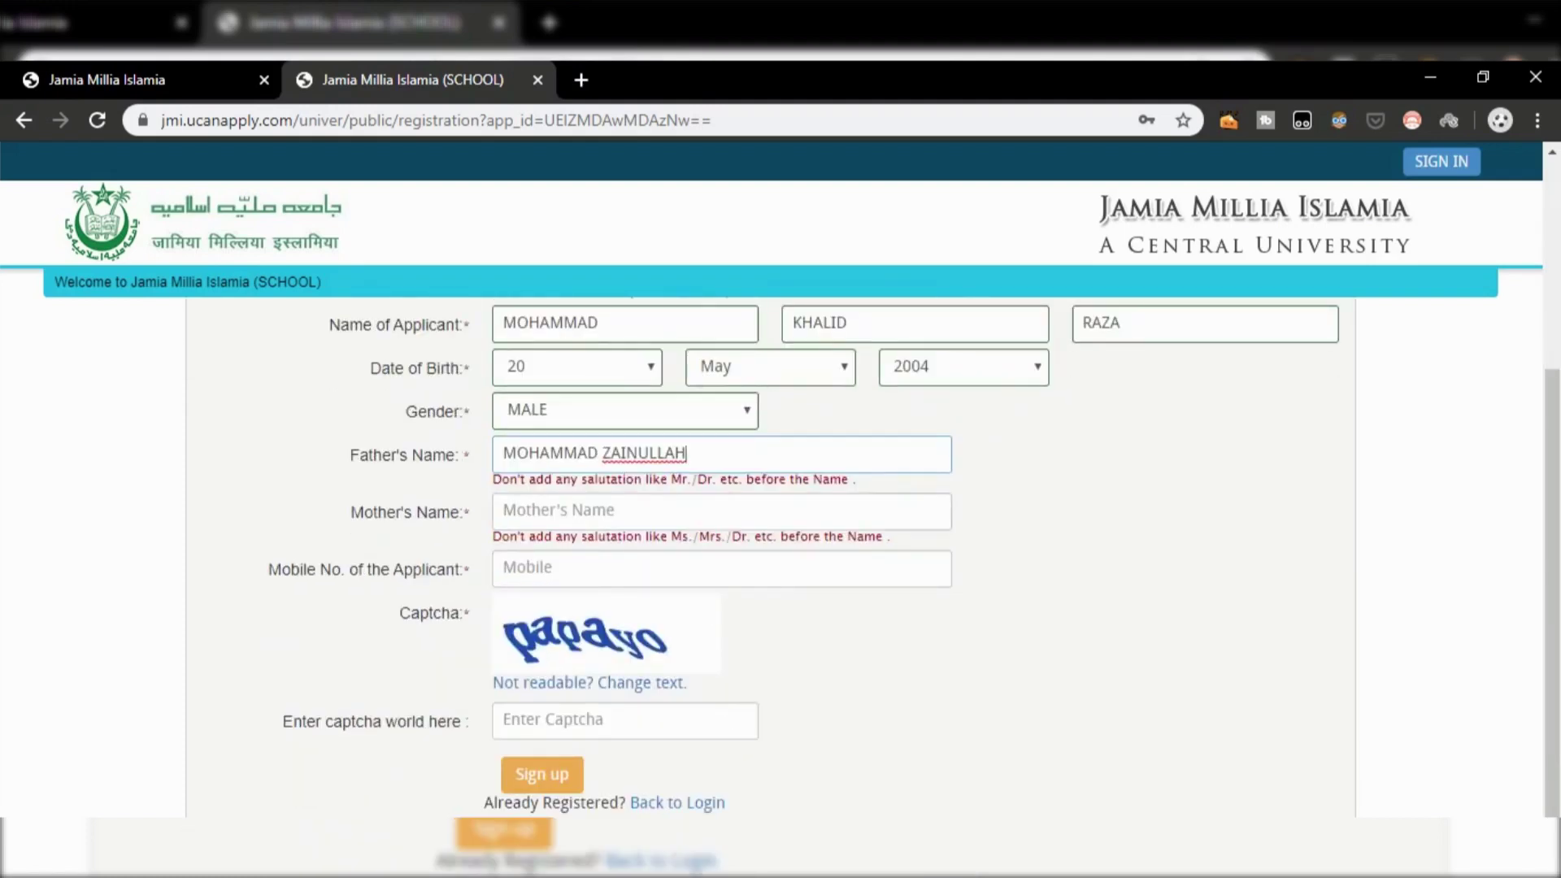
left_click(569, 511)
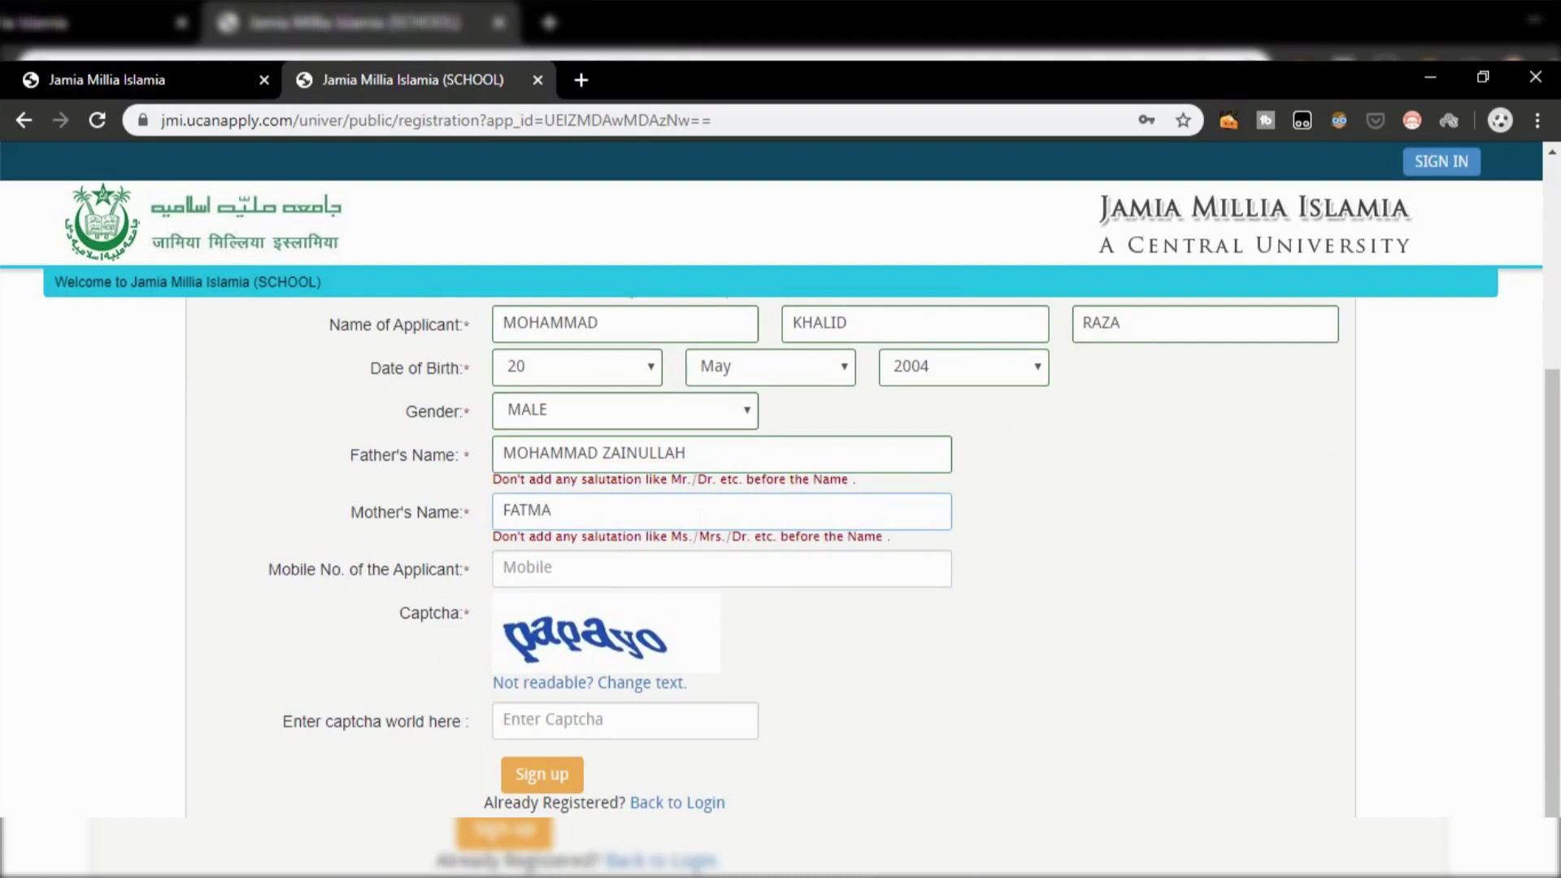
key("Tab")
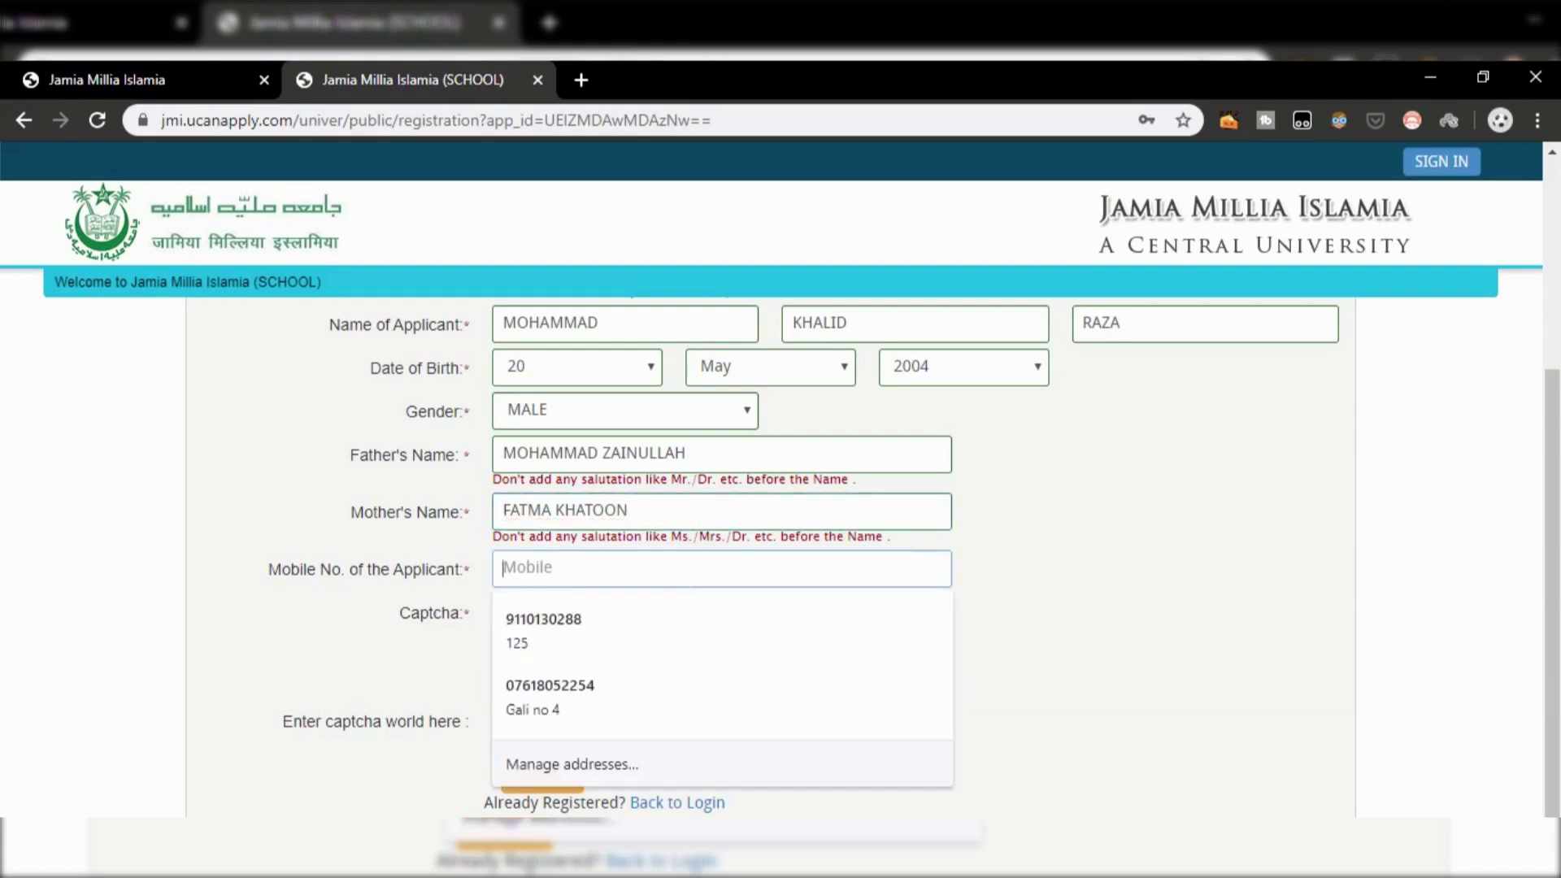
key("Tab")
key("Tab")
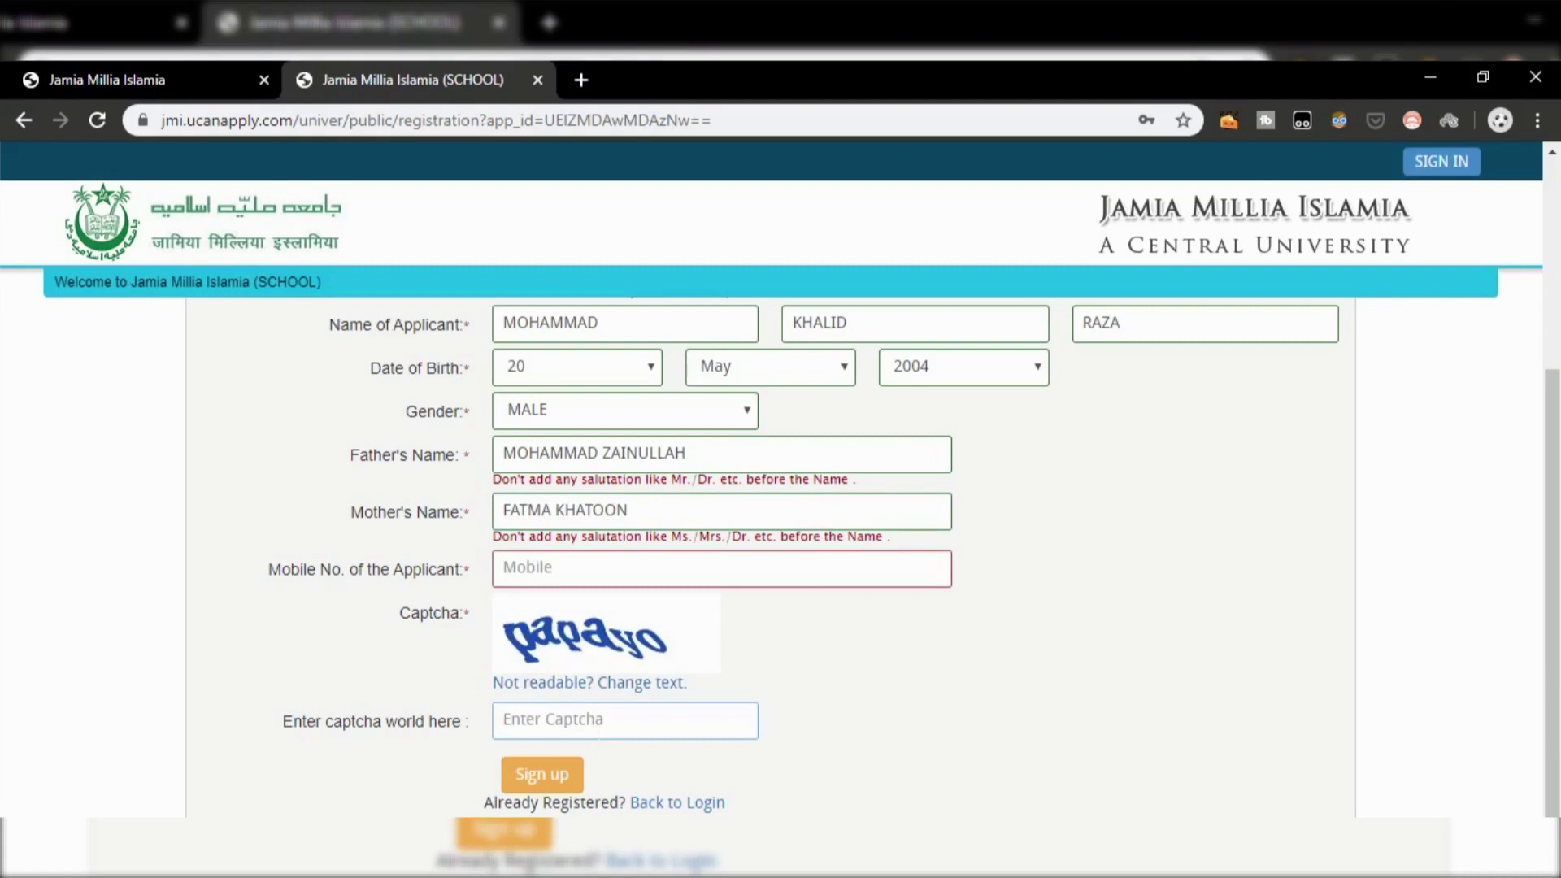
type("papayio")
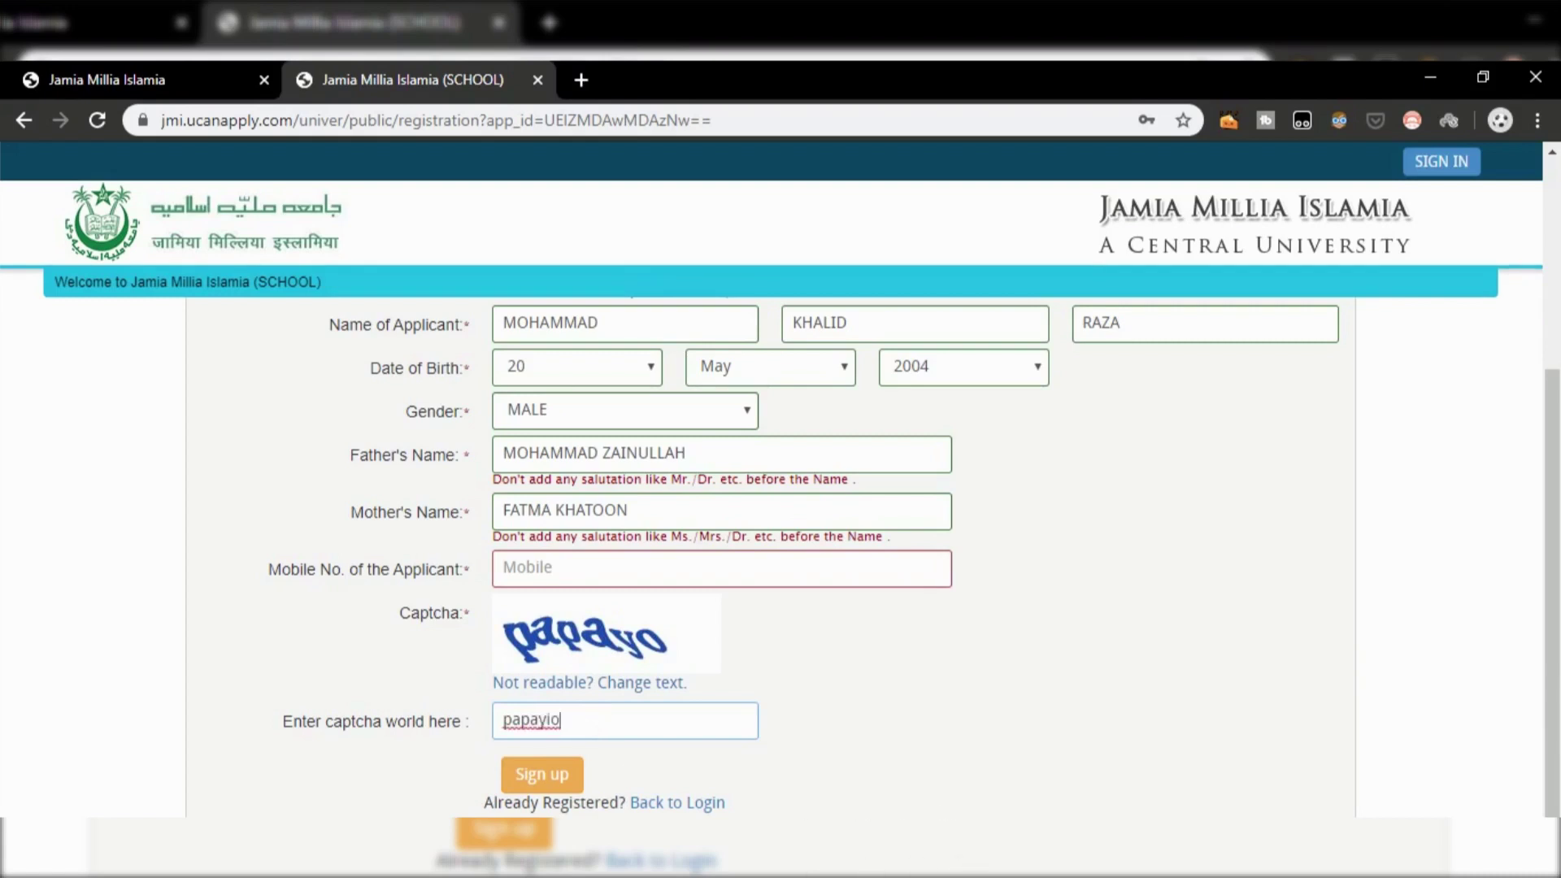
Step: Draw highlight boxes on the registration form, then dismiss the annotation tool
key("alt+Tab")
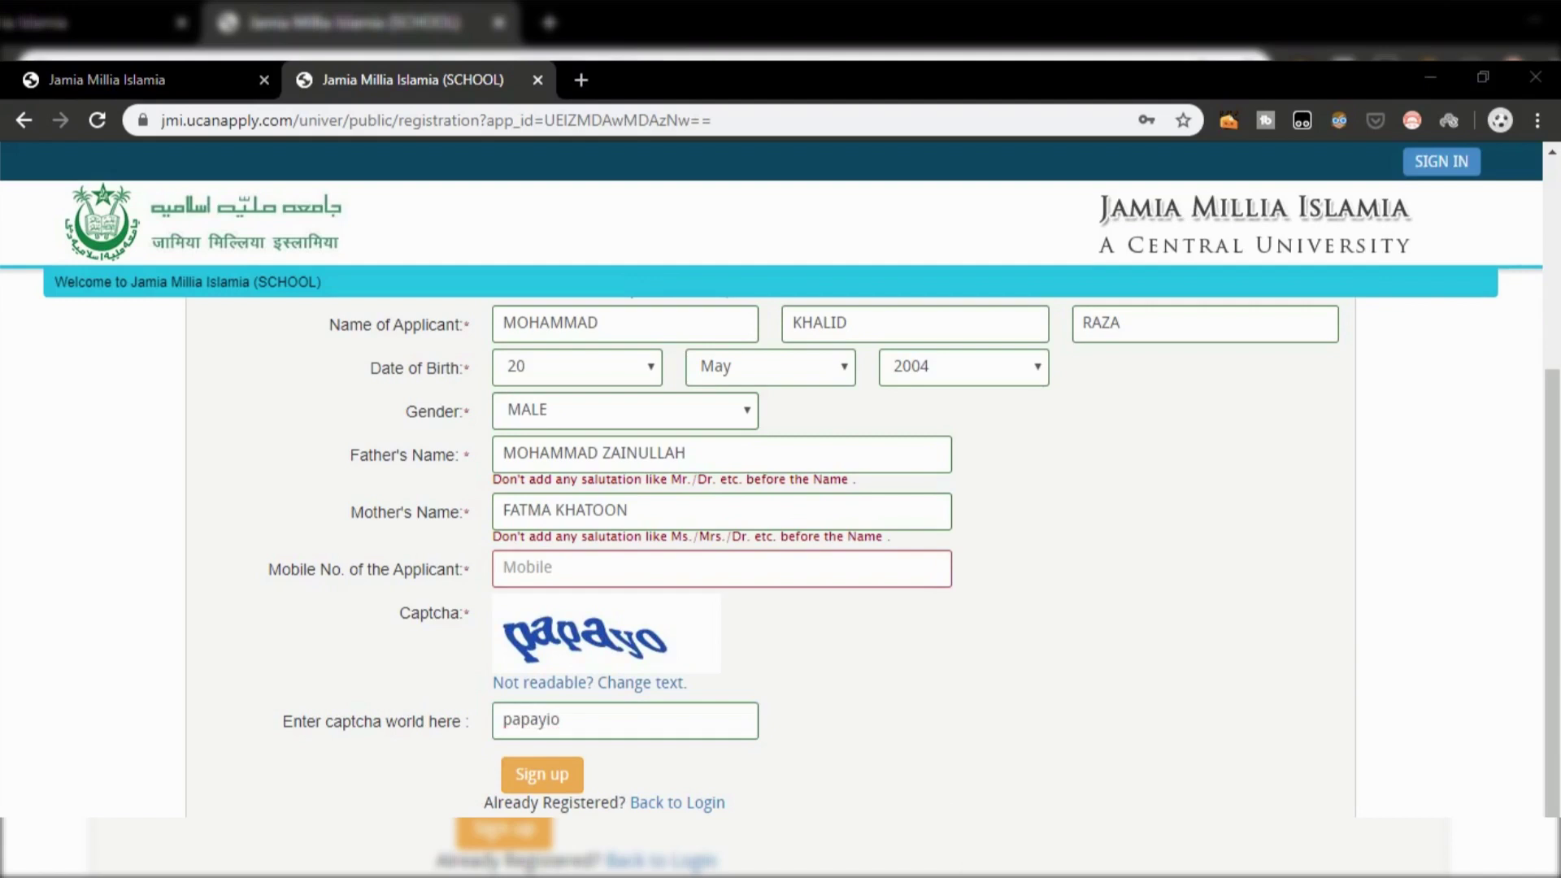
left_click(483, 748)
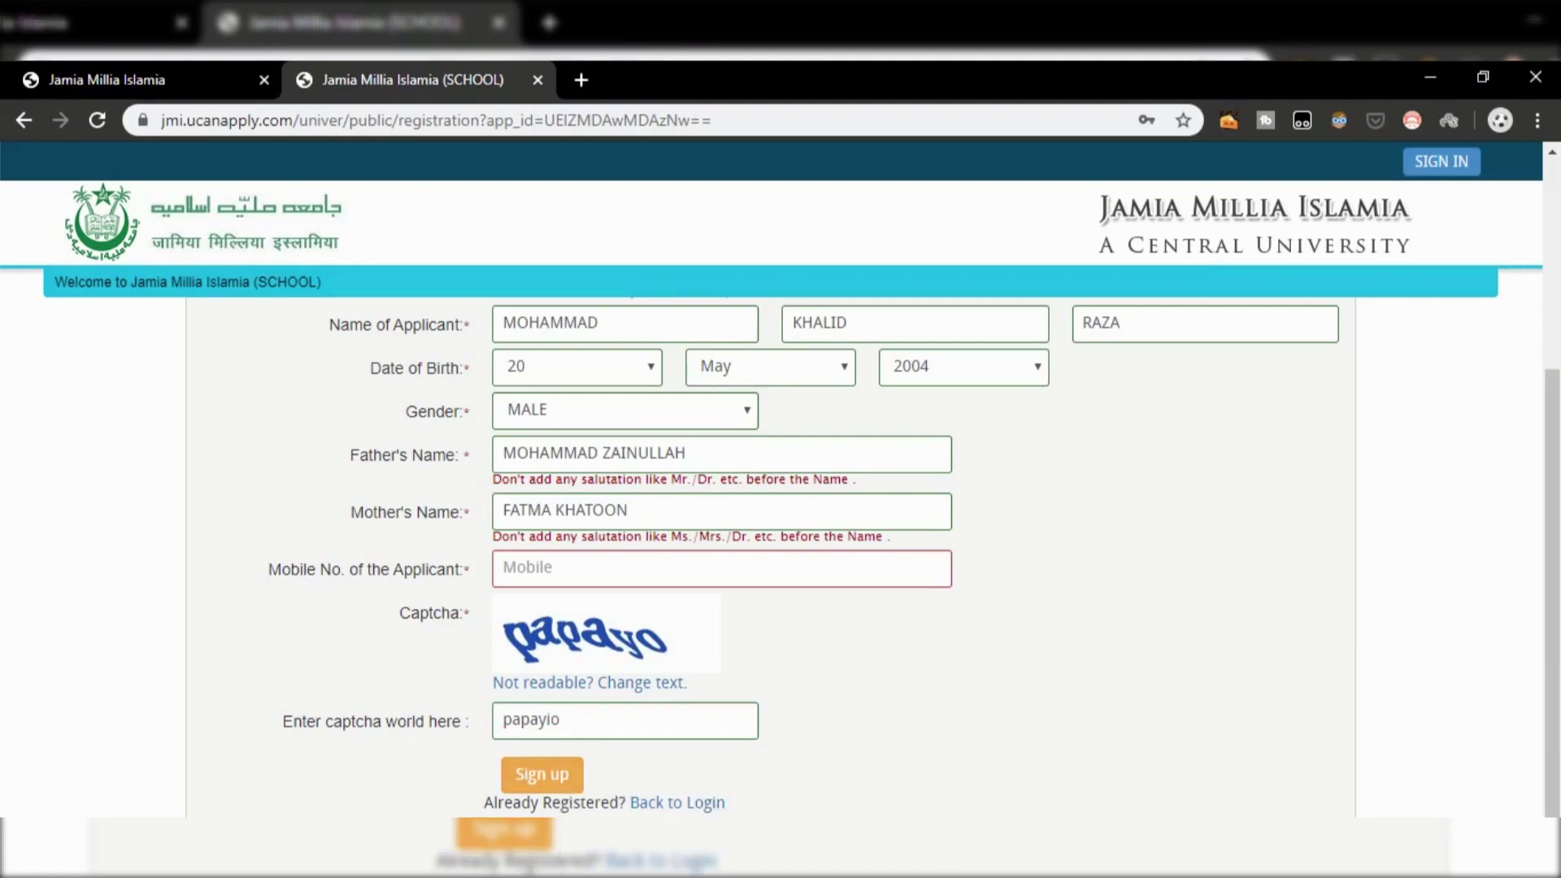
mouse_move(476, 535)
left_mouse_down()
mouse_move(678, 639)
mouse_move(976, 602)
left_mouse_up()
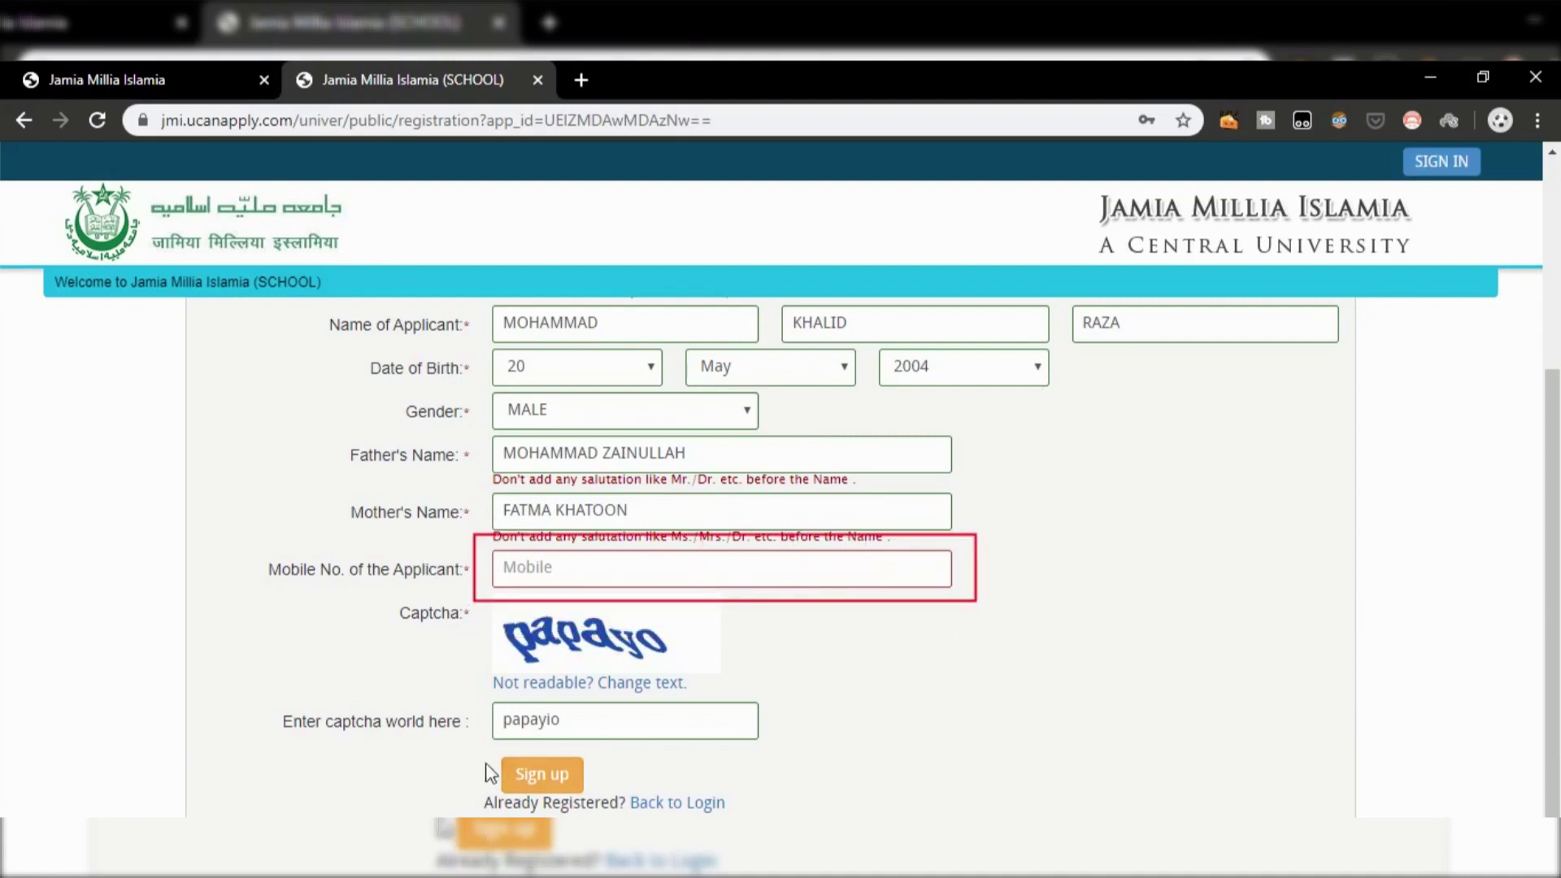
left_click_drag(488, 747, 603, 795)
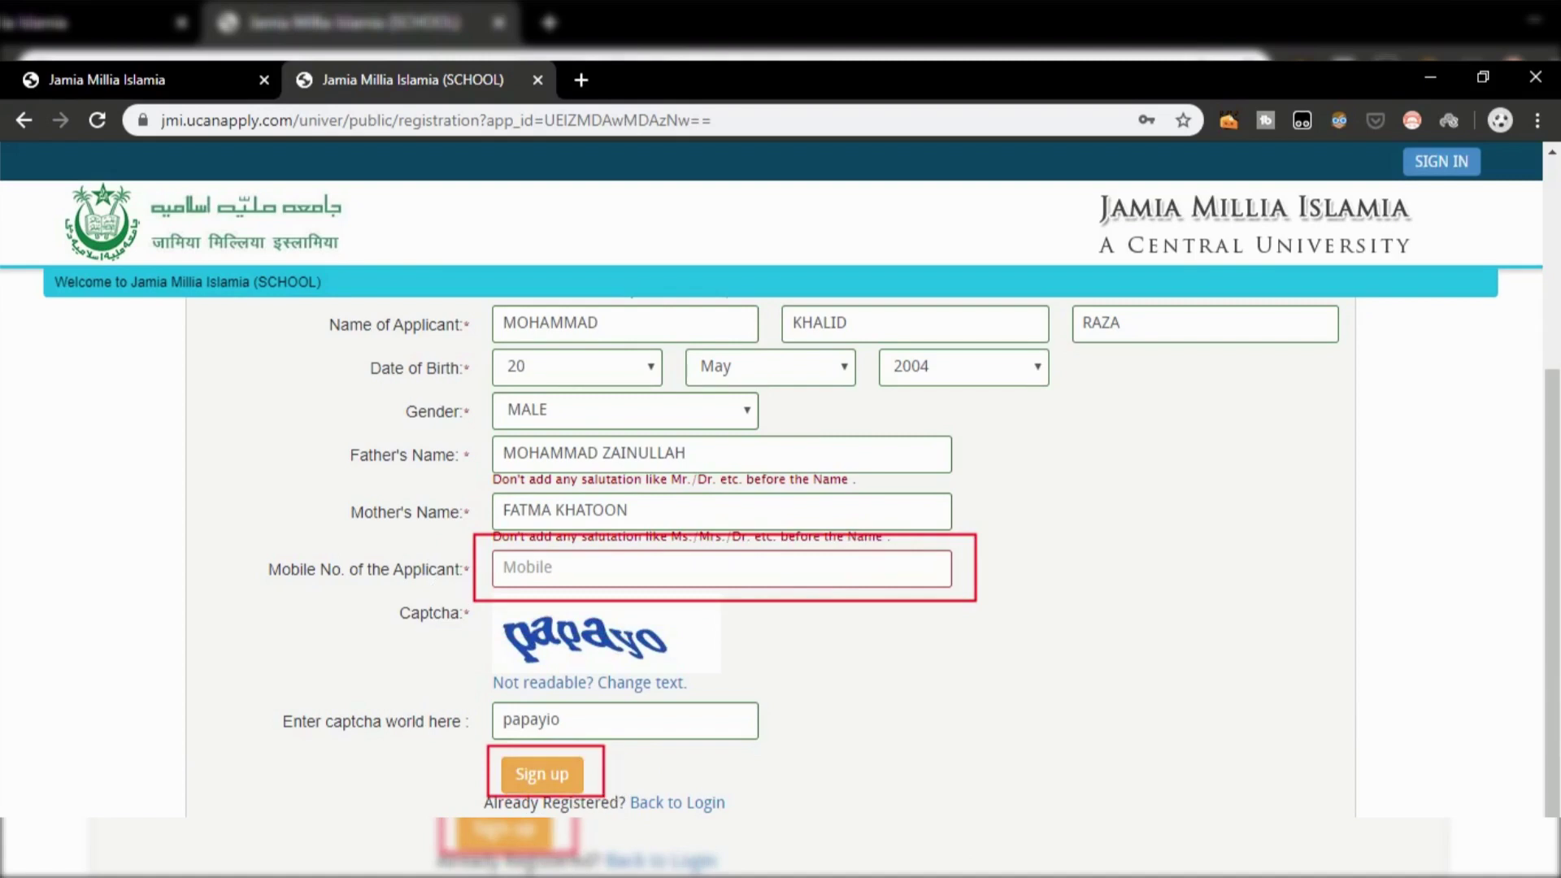
key("Escape")
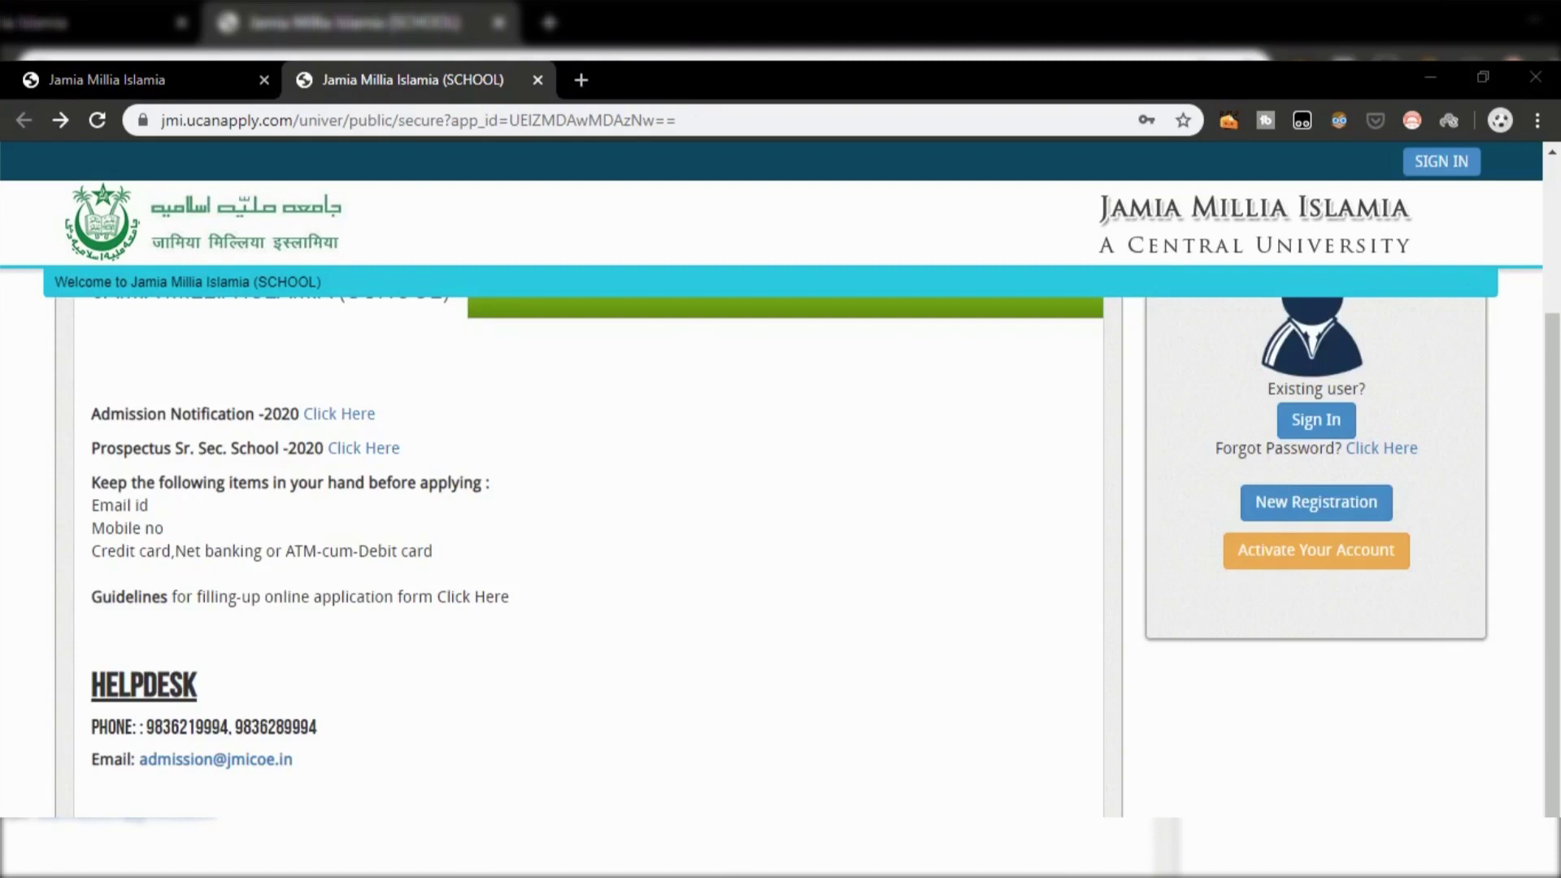
Step: Scroll up to show Quick Tips and the Applicant Login panel
scroll(781, 521, "up", 3)
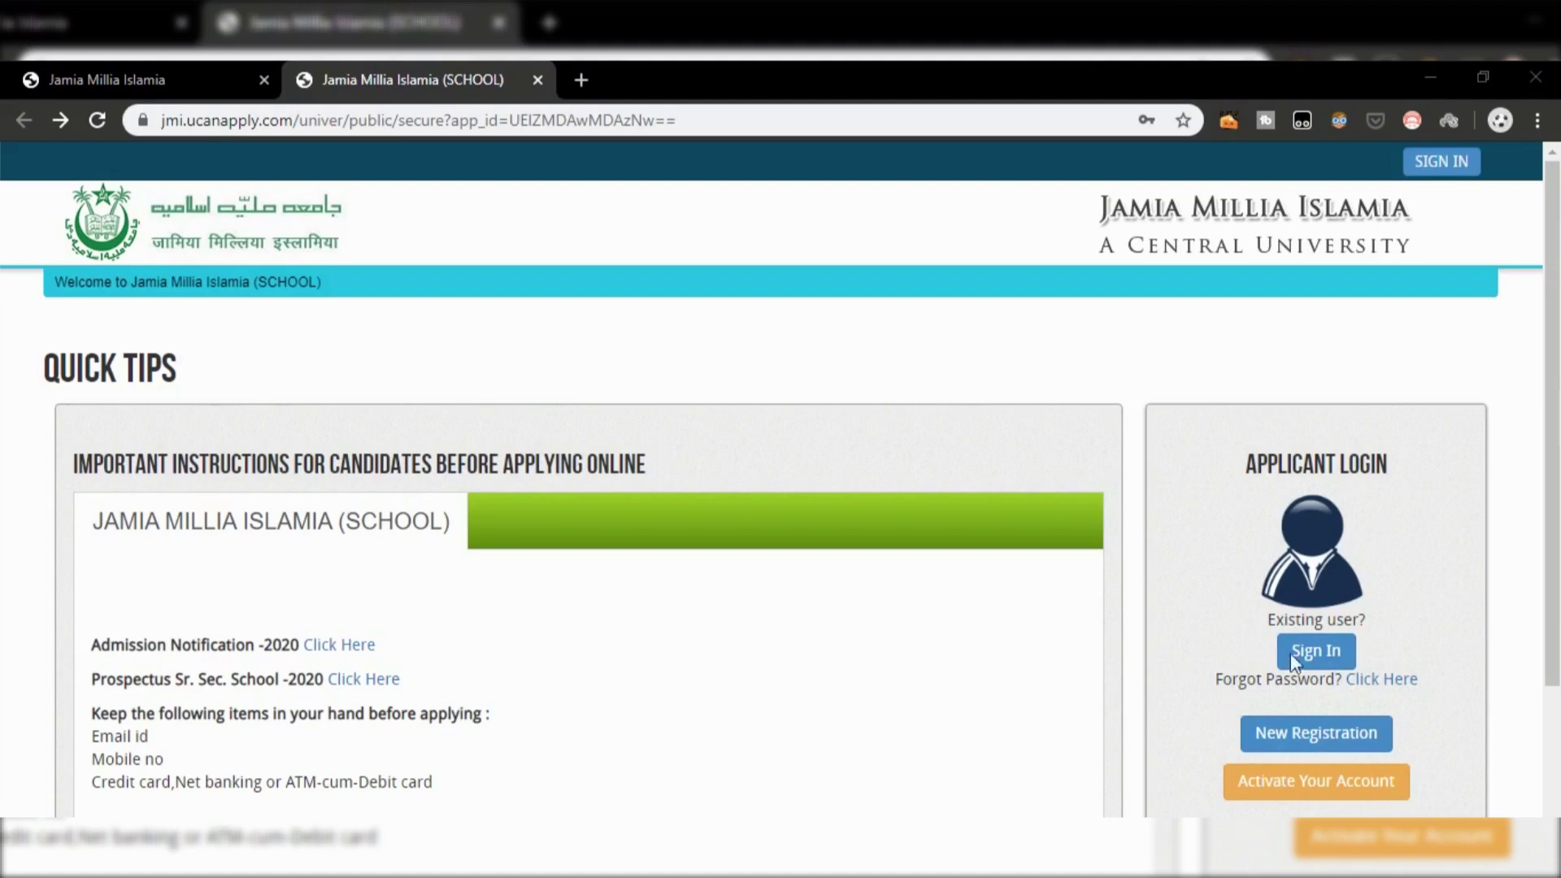
Step: Sign in using the saved e-mail and password with Remember me ticked
left_click(1309, 654)
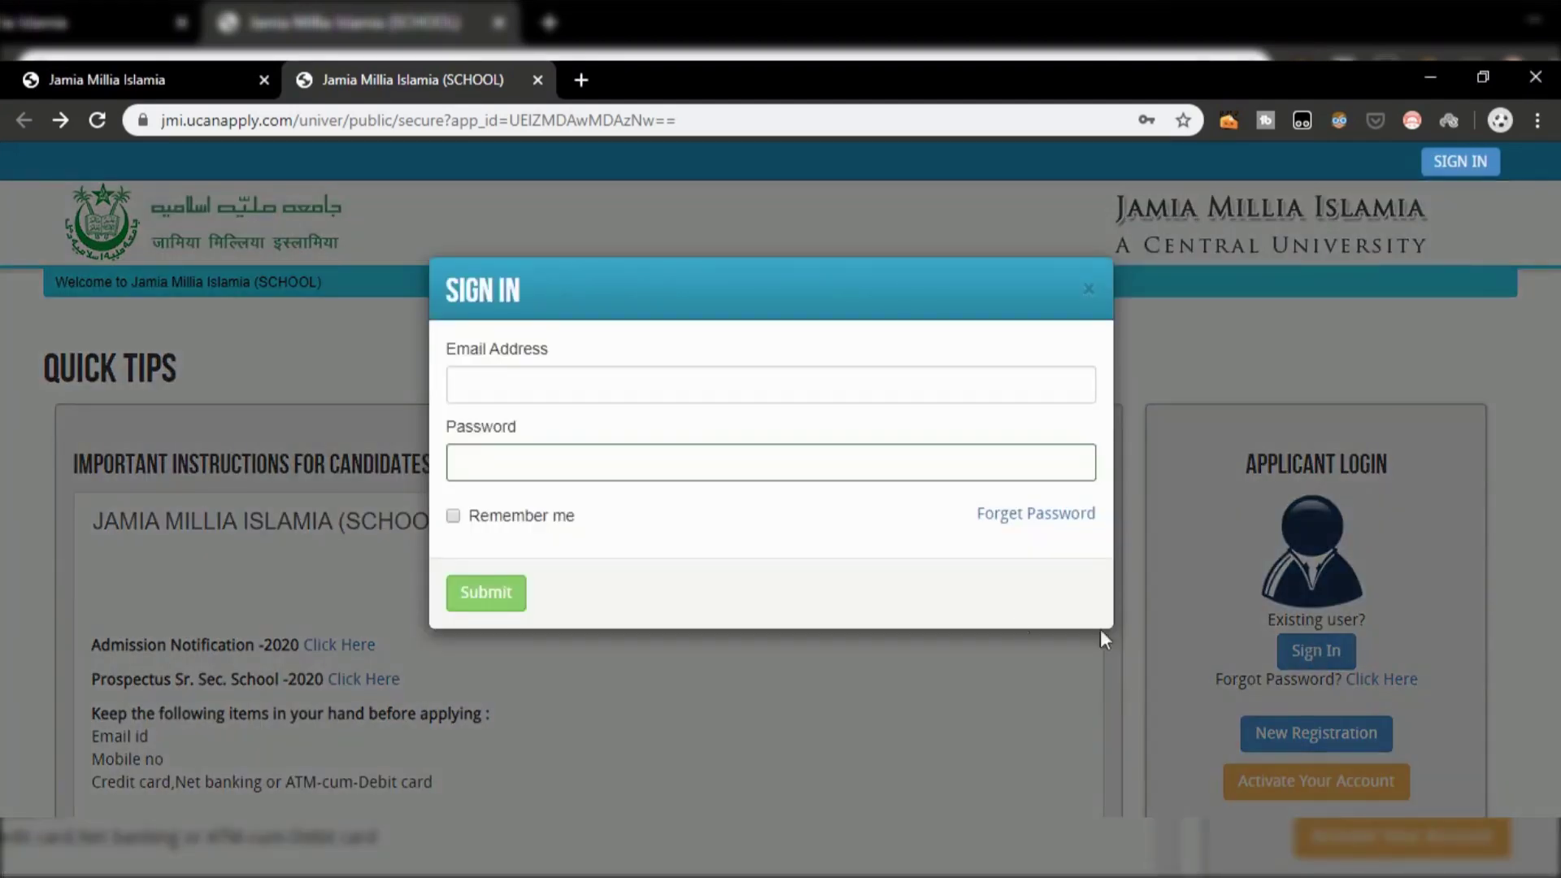
left_click(582, 394)
left_click(569, 426)
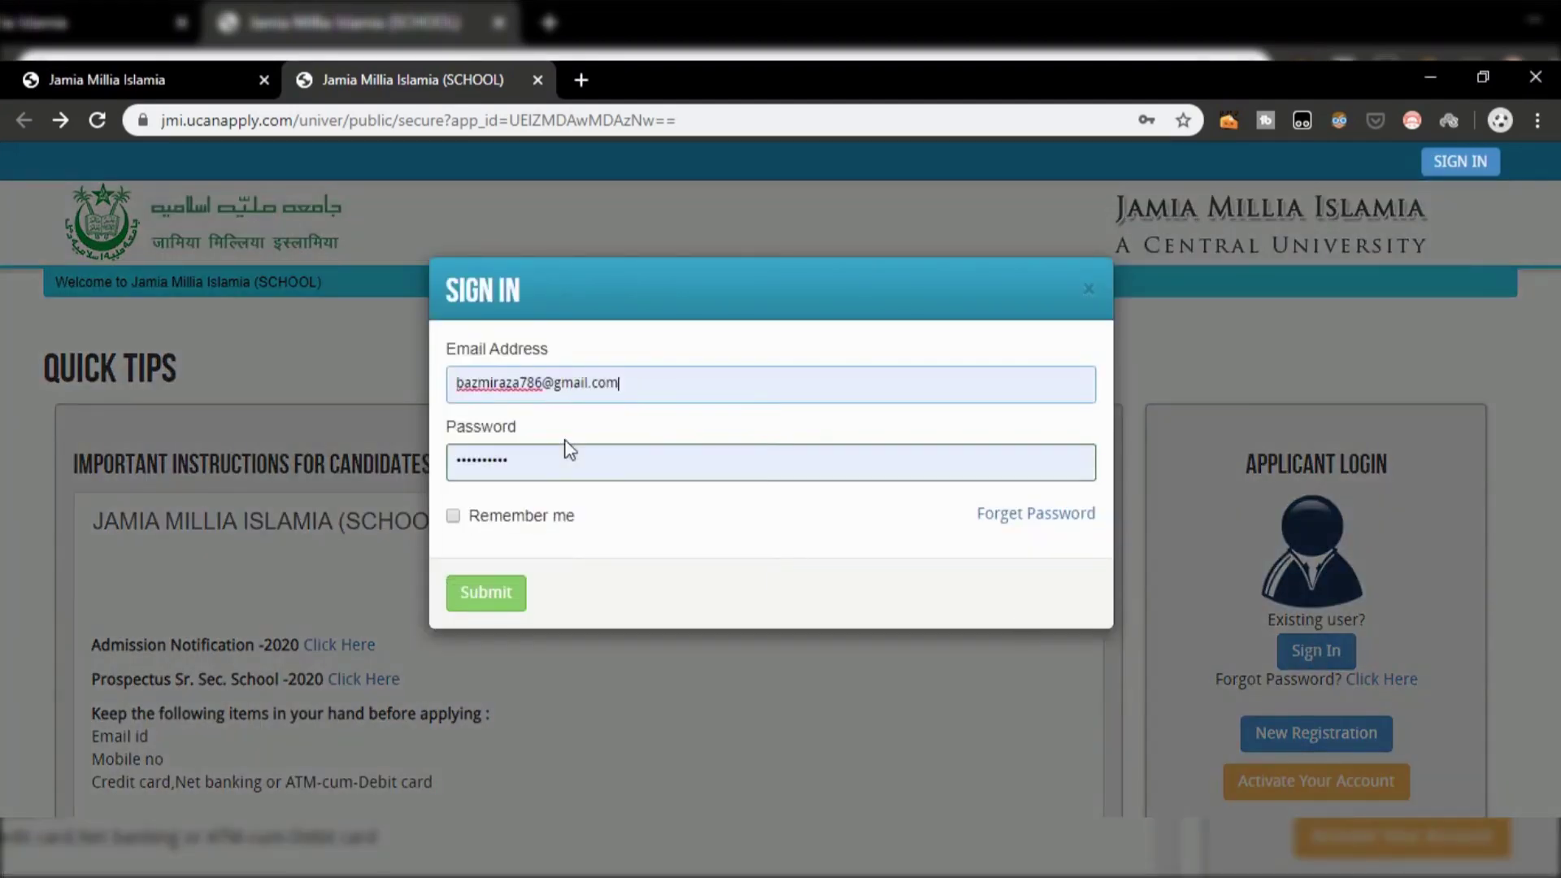
left_click(455, 516)
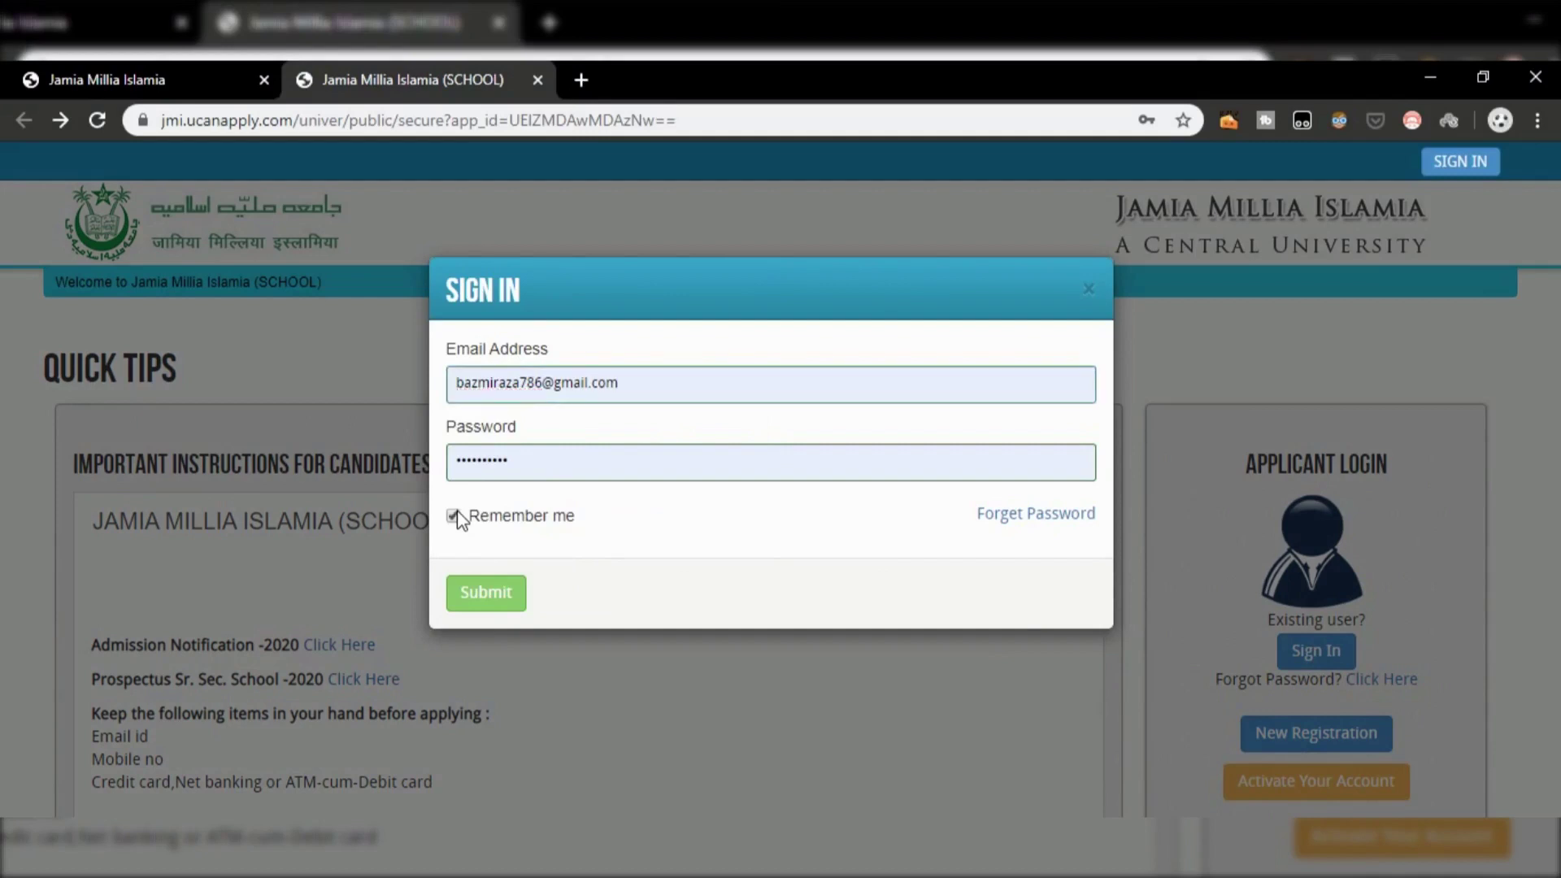
left_click(486, 593)
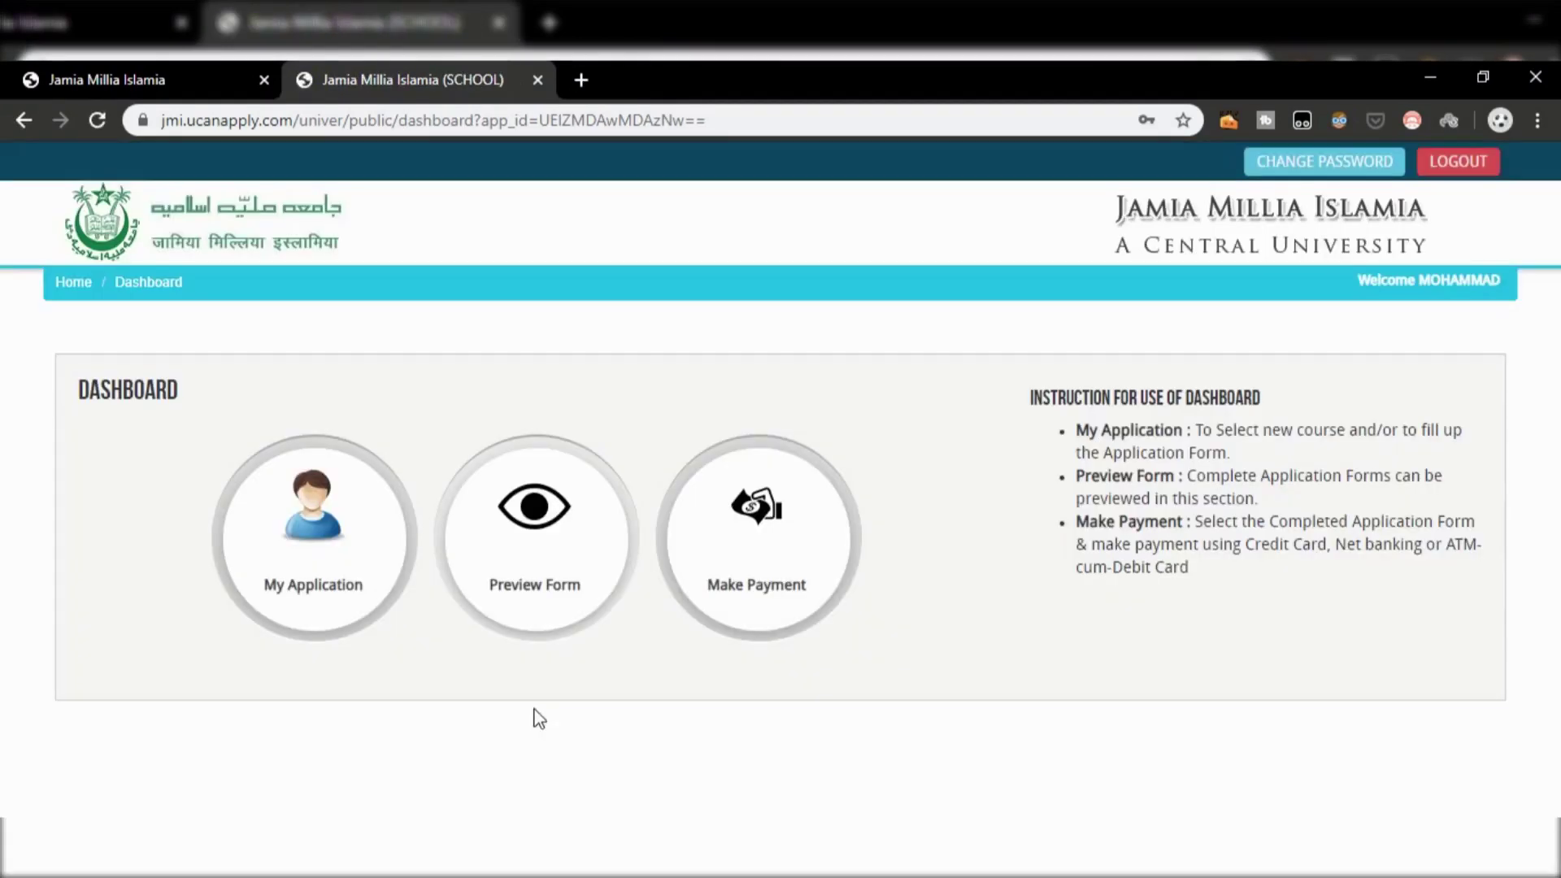
Step: Pick course type Class VI, IX, XI and XI - Sc. (Session 2020-21), confirm eligibility, add it
left_click(319, 561)
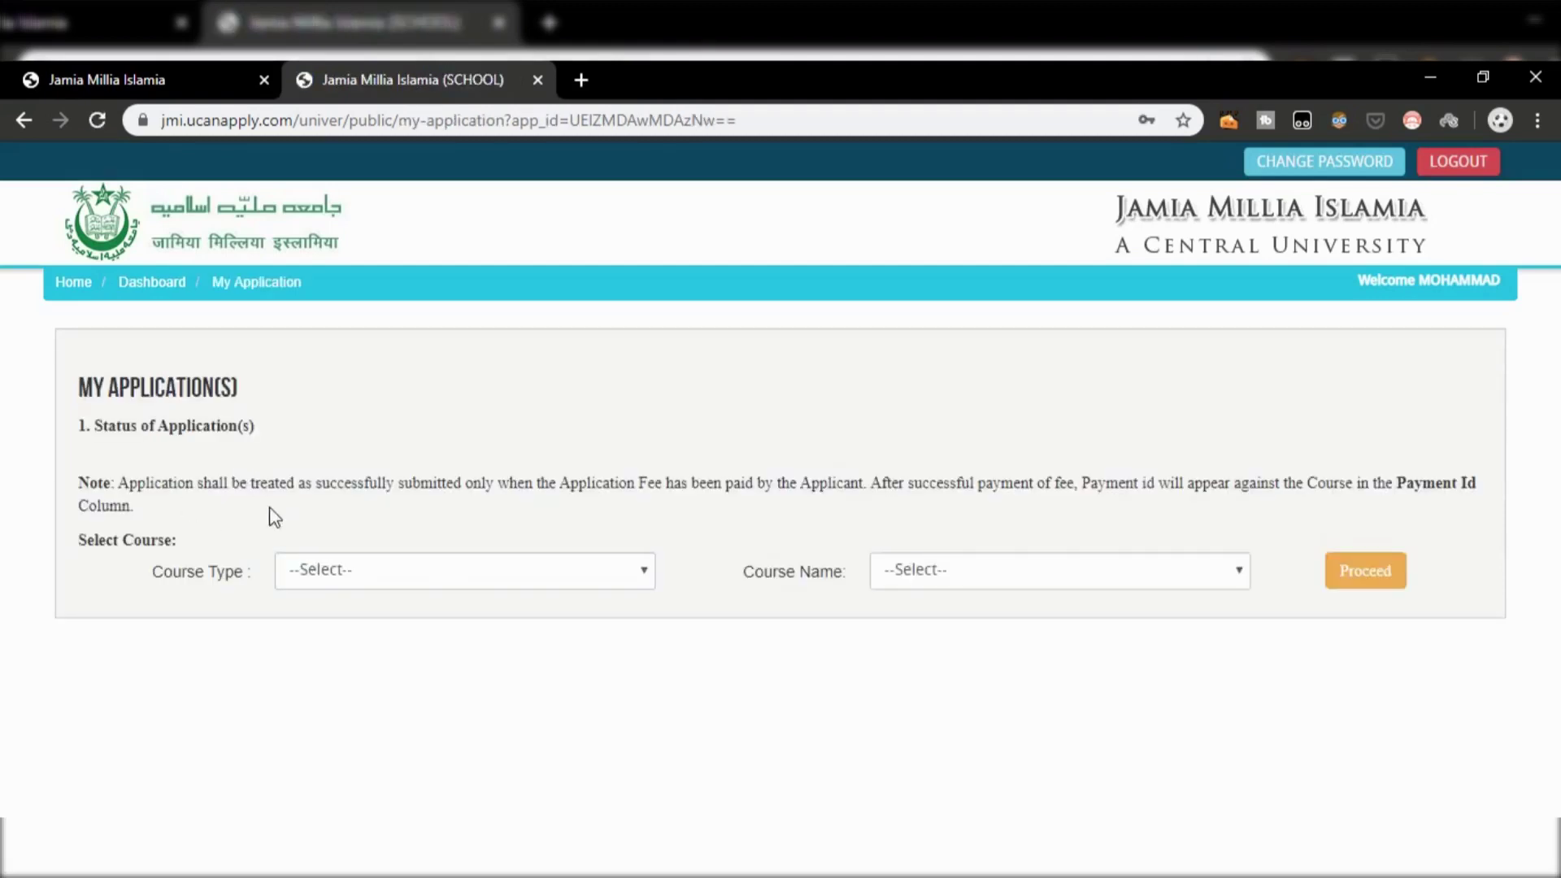
left_click(374, 579)
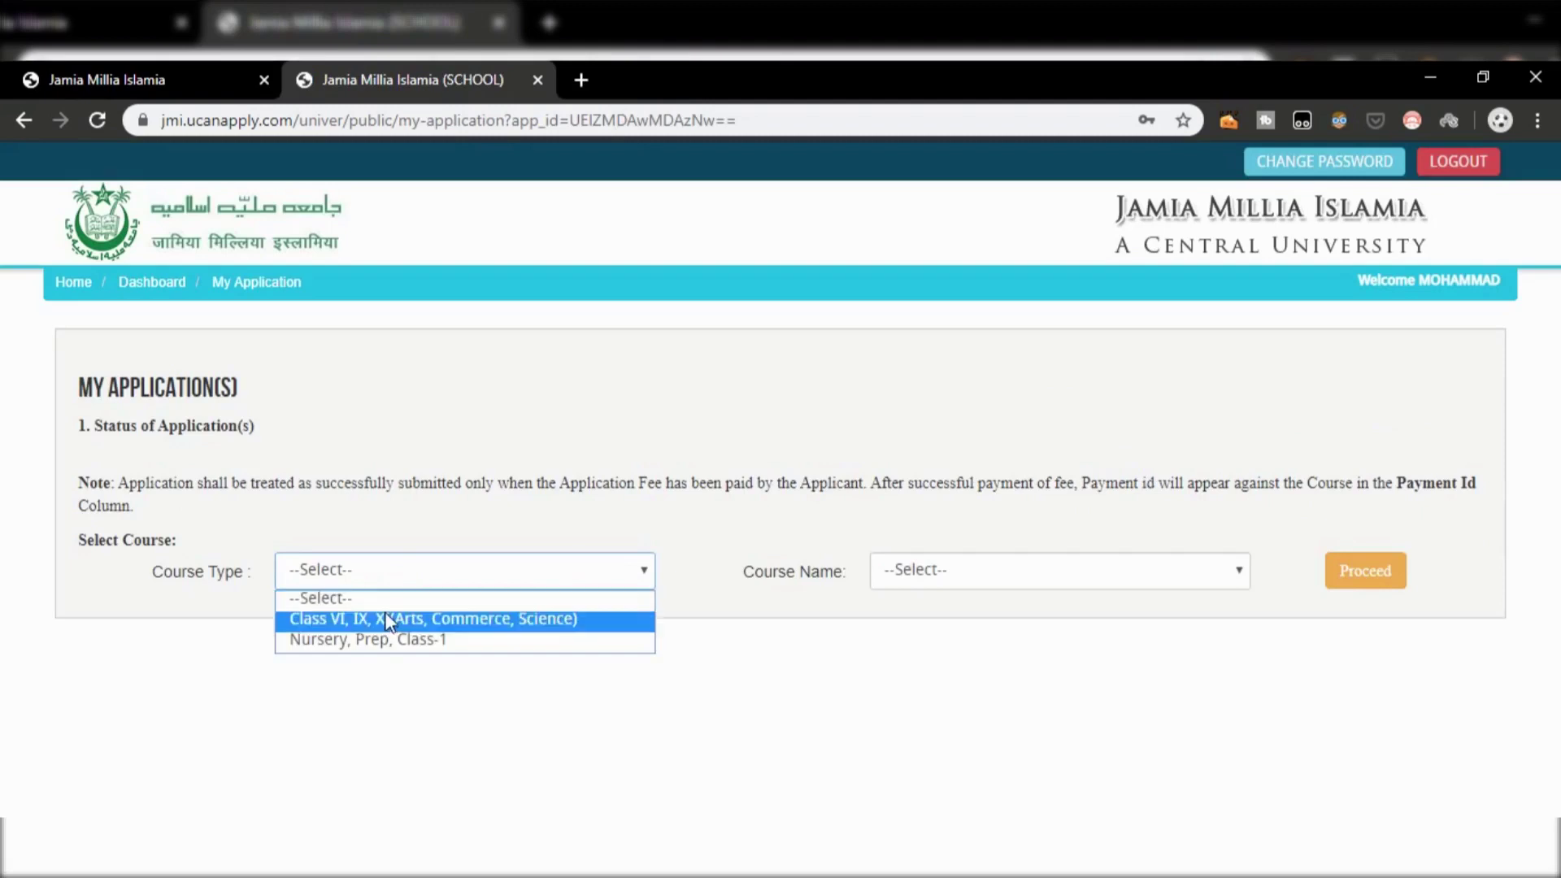
left_click(384, 618)
left_click(1025, 572)
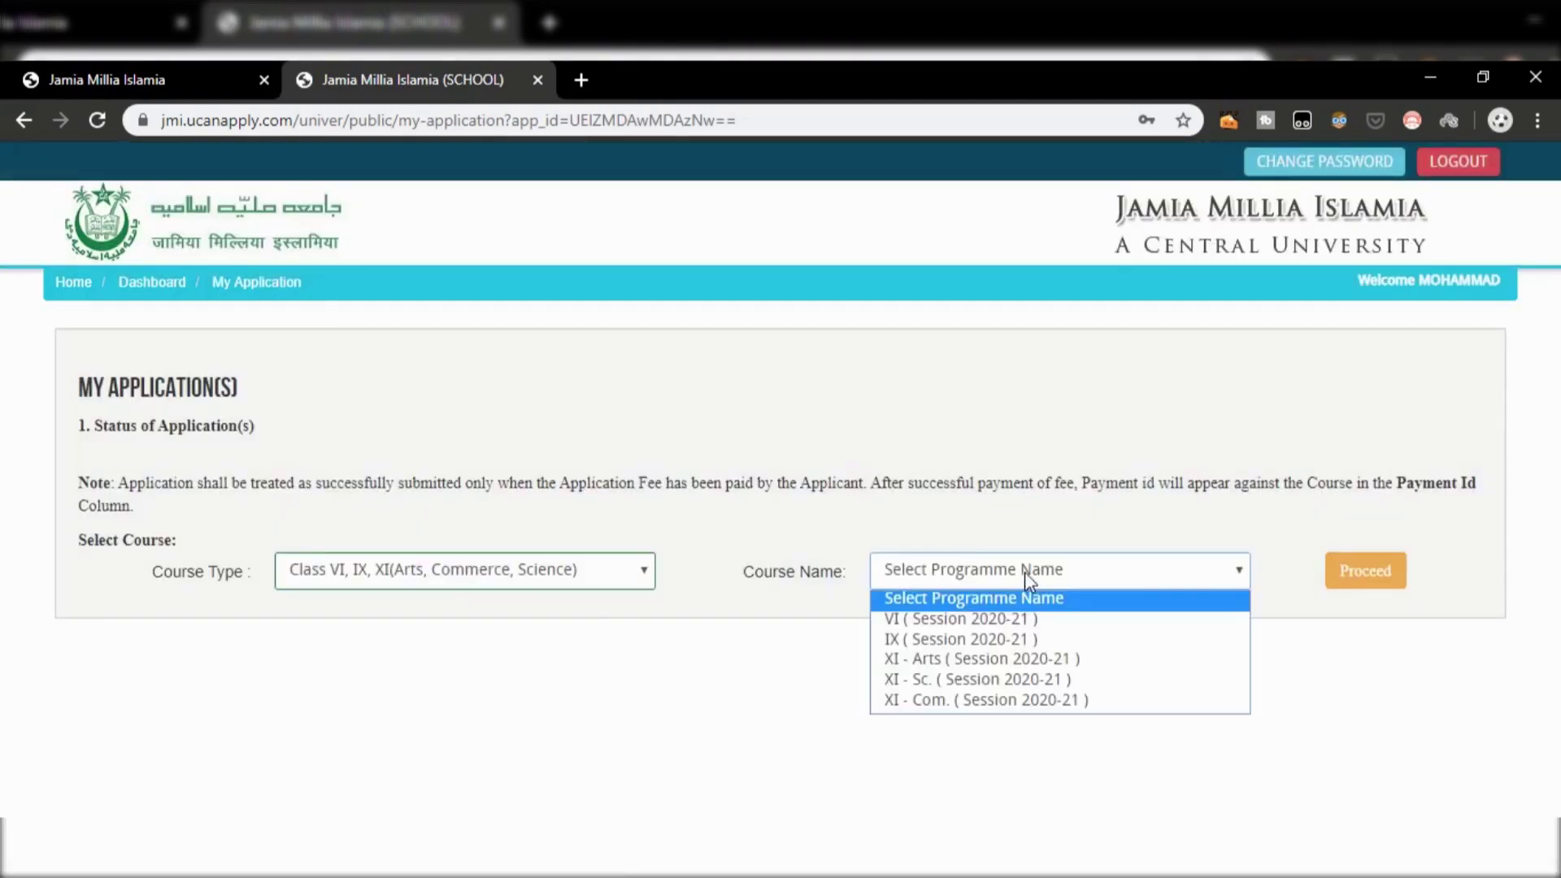
left_click(999, 681)
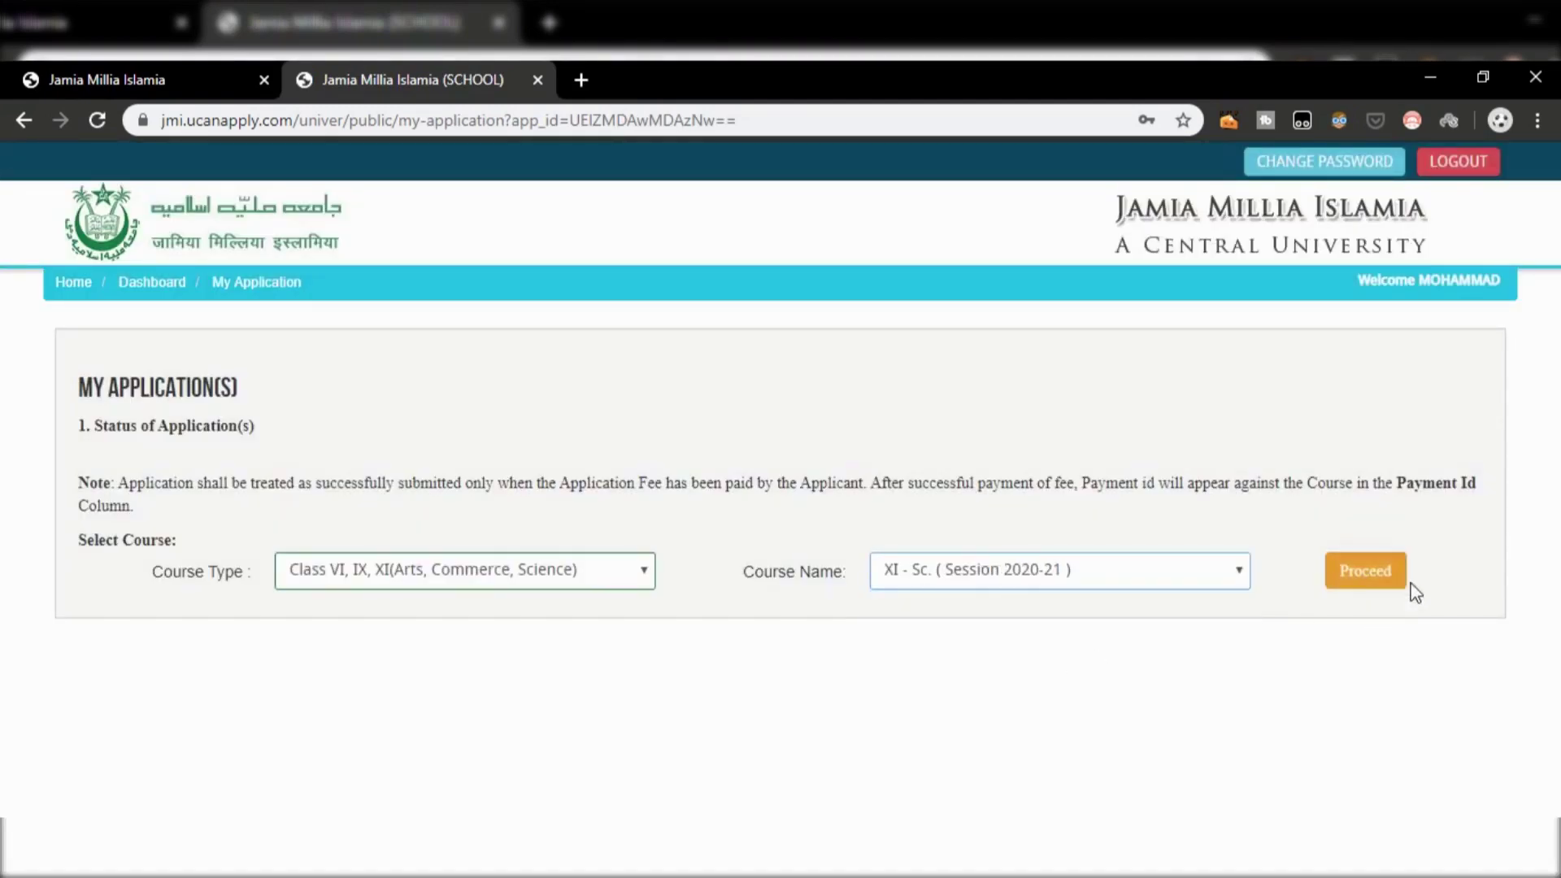
left_click(1382, 572)
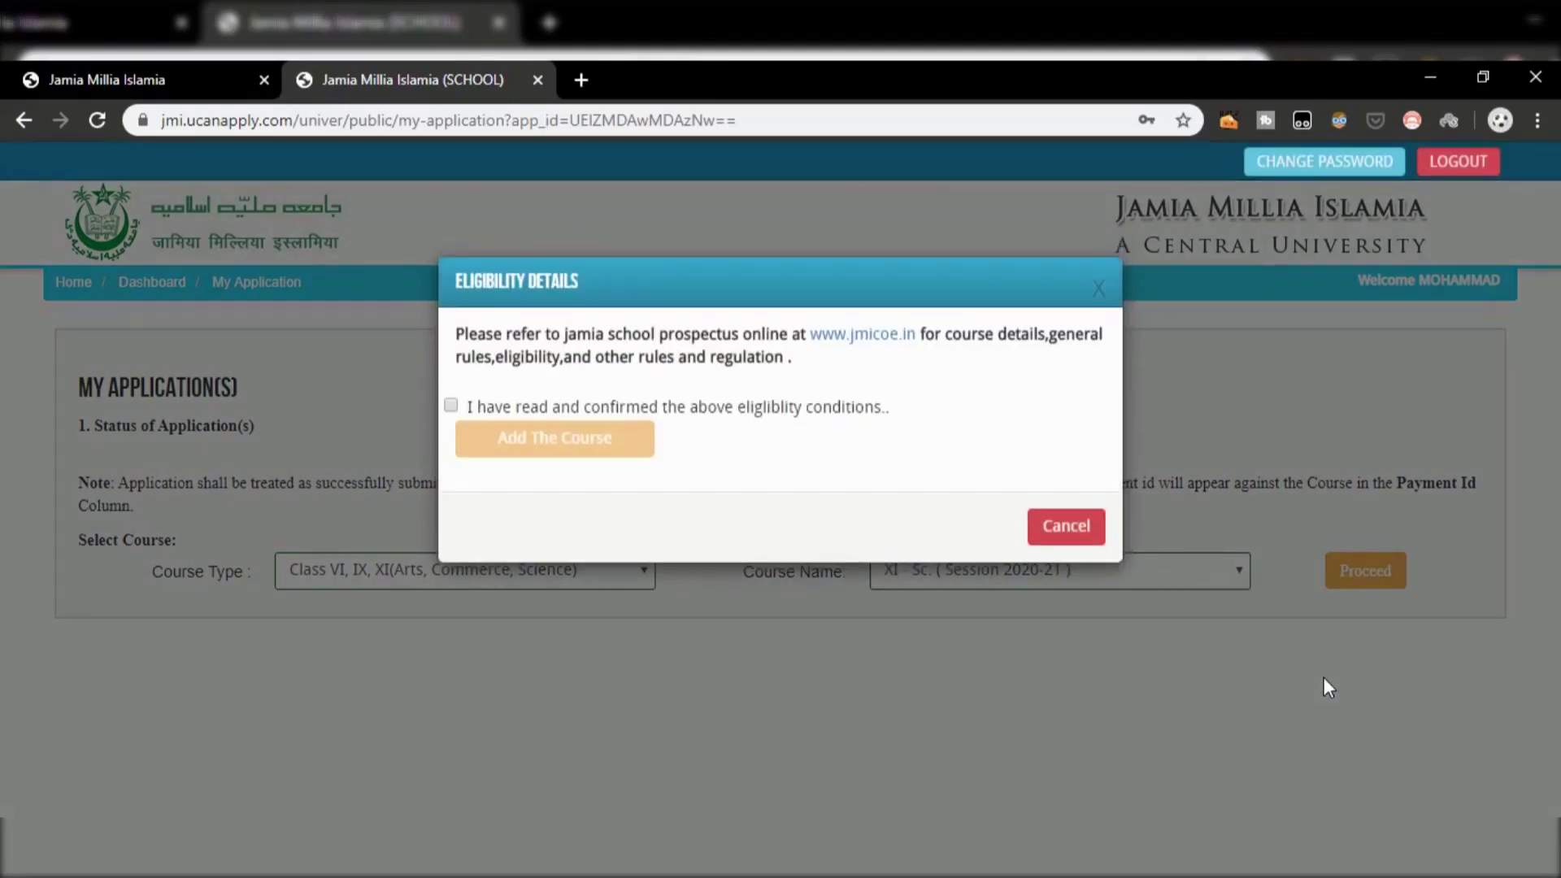
left_click(451, 407)
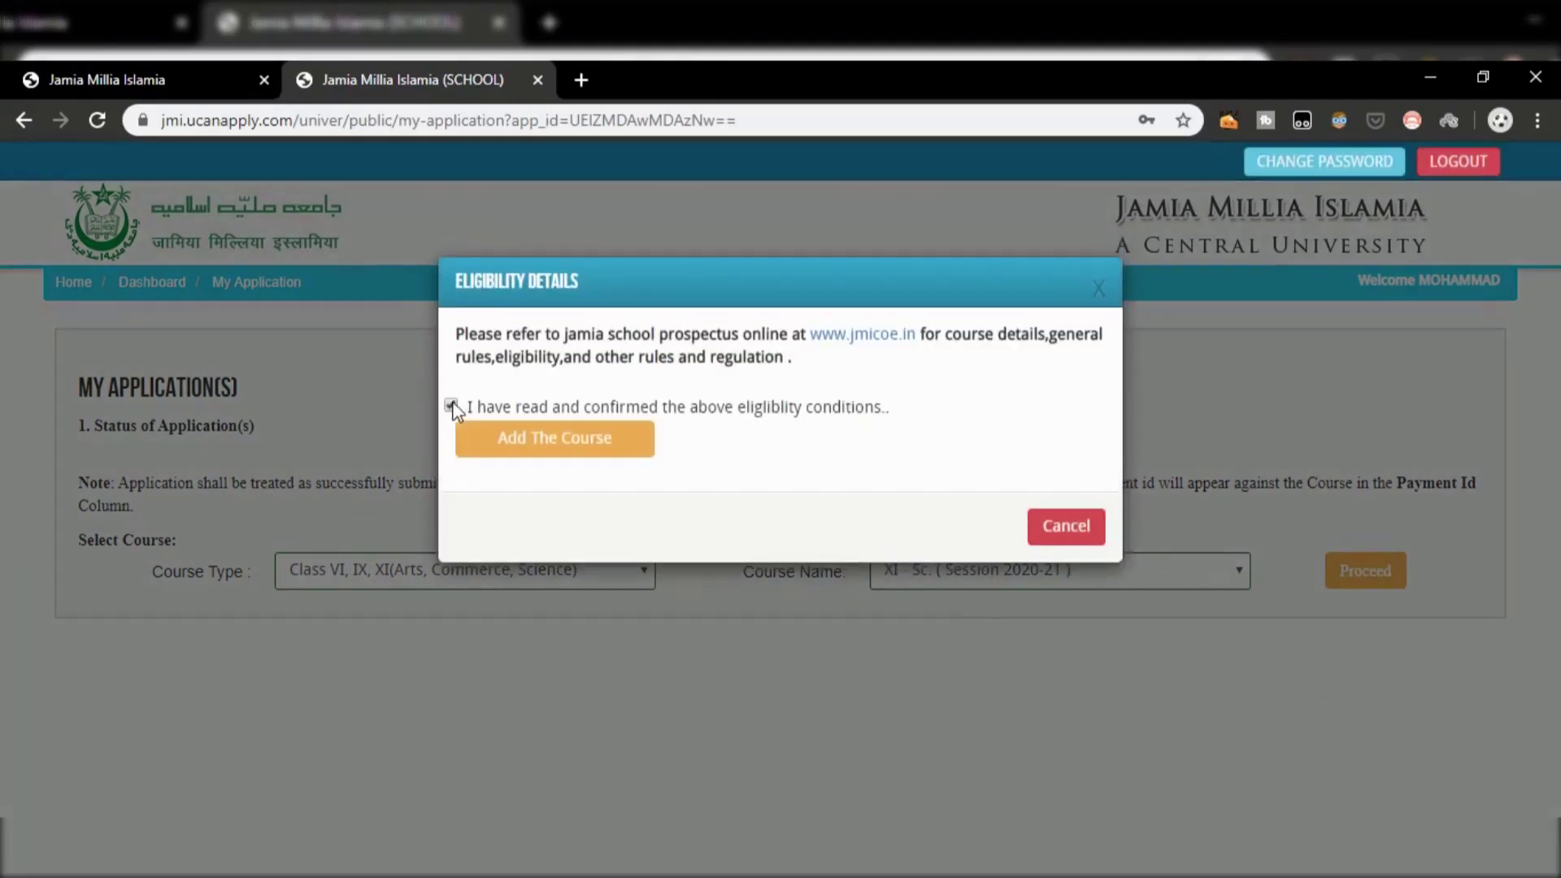
left_click(561, 449)
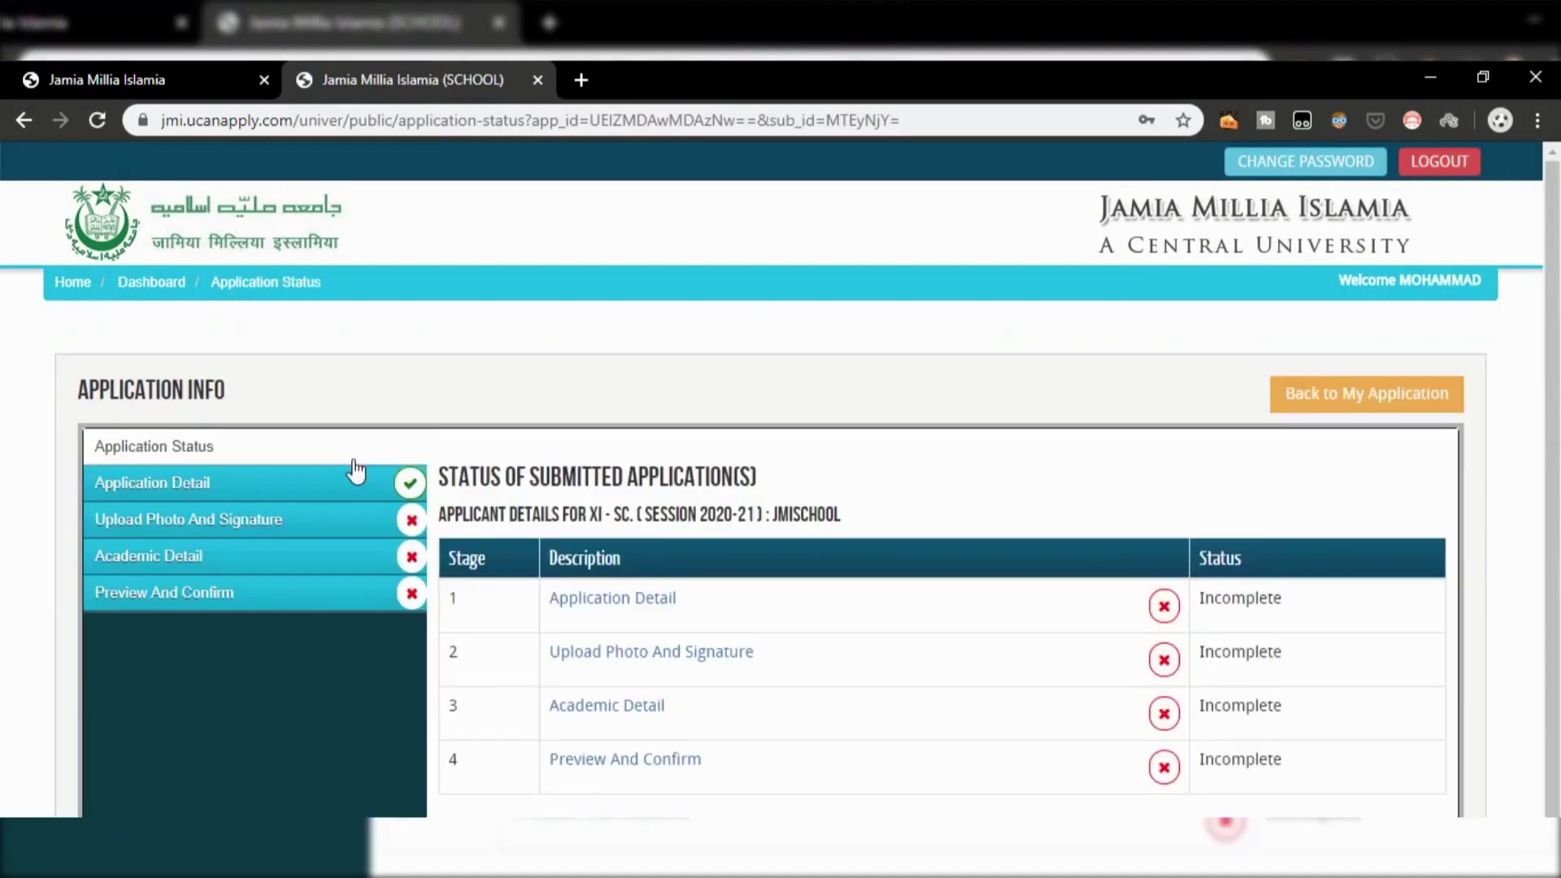
Step: Keep Jamia Sr. Secondary School first and Syed Abid Husain Sr. Secondary School second choice
scroll(602, 403, "down", 1)
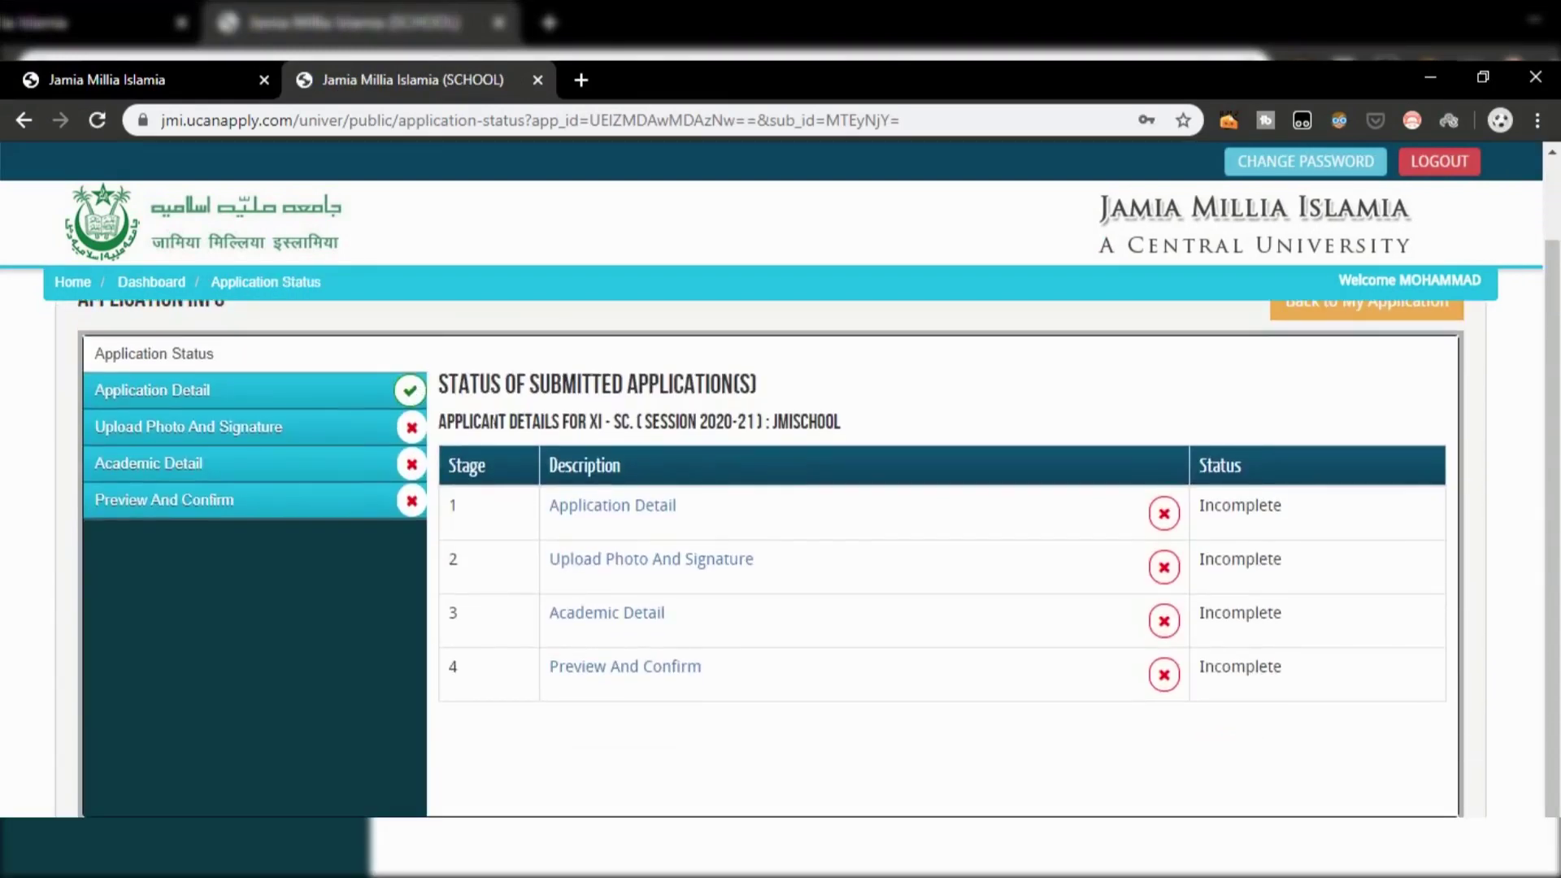
left_click(333, 390)
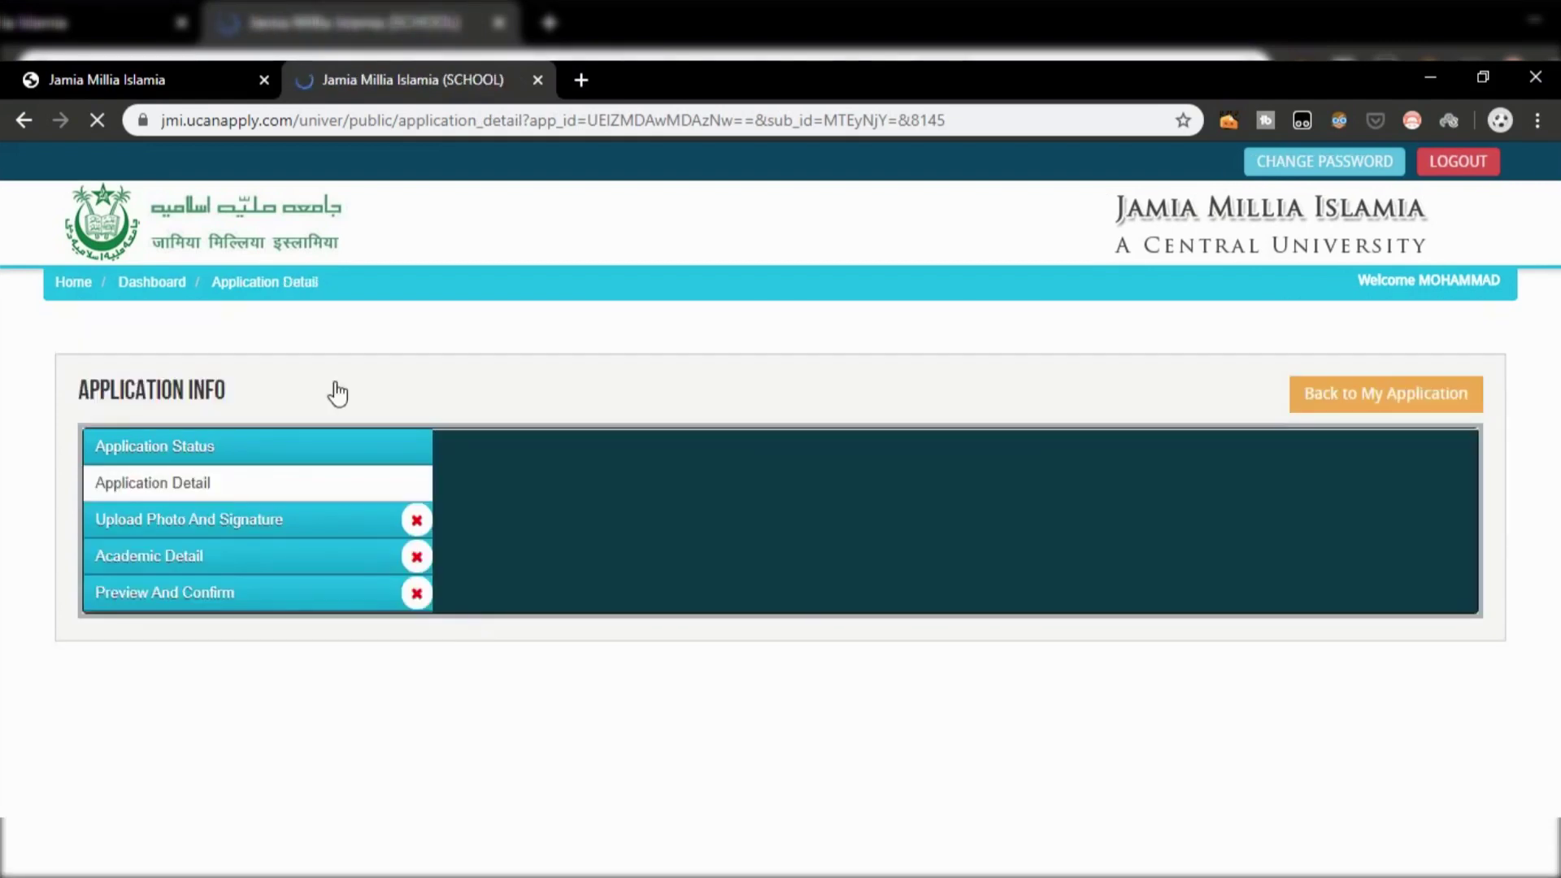
scroll(337, 394, "down", 1)
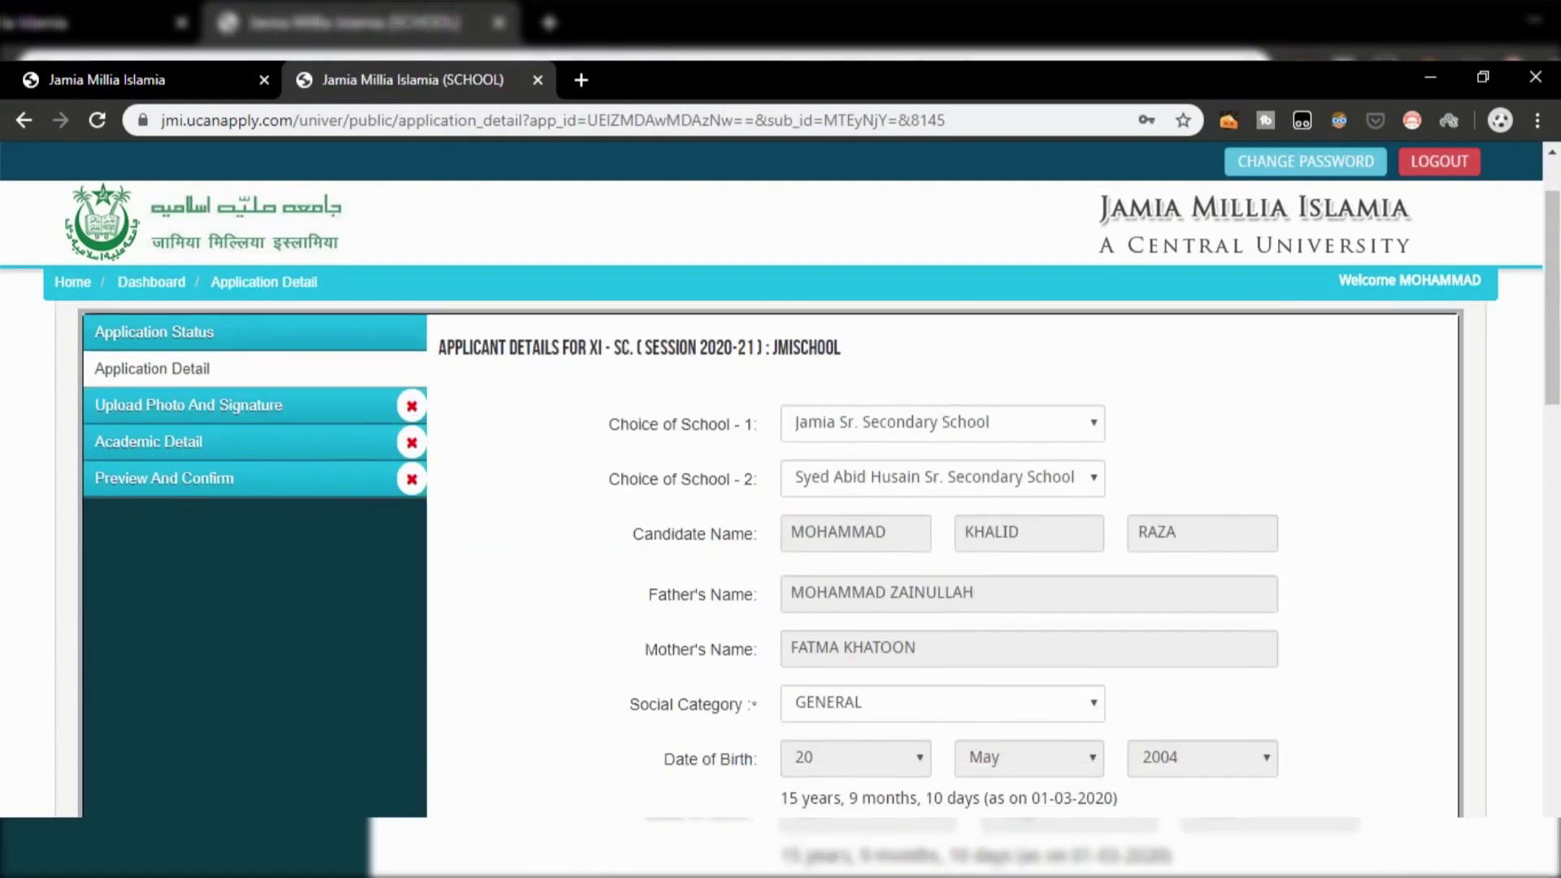
scroll(771, 456, "up", 1)
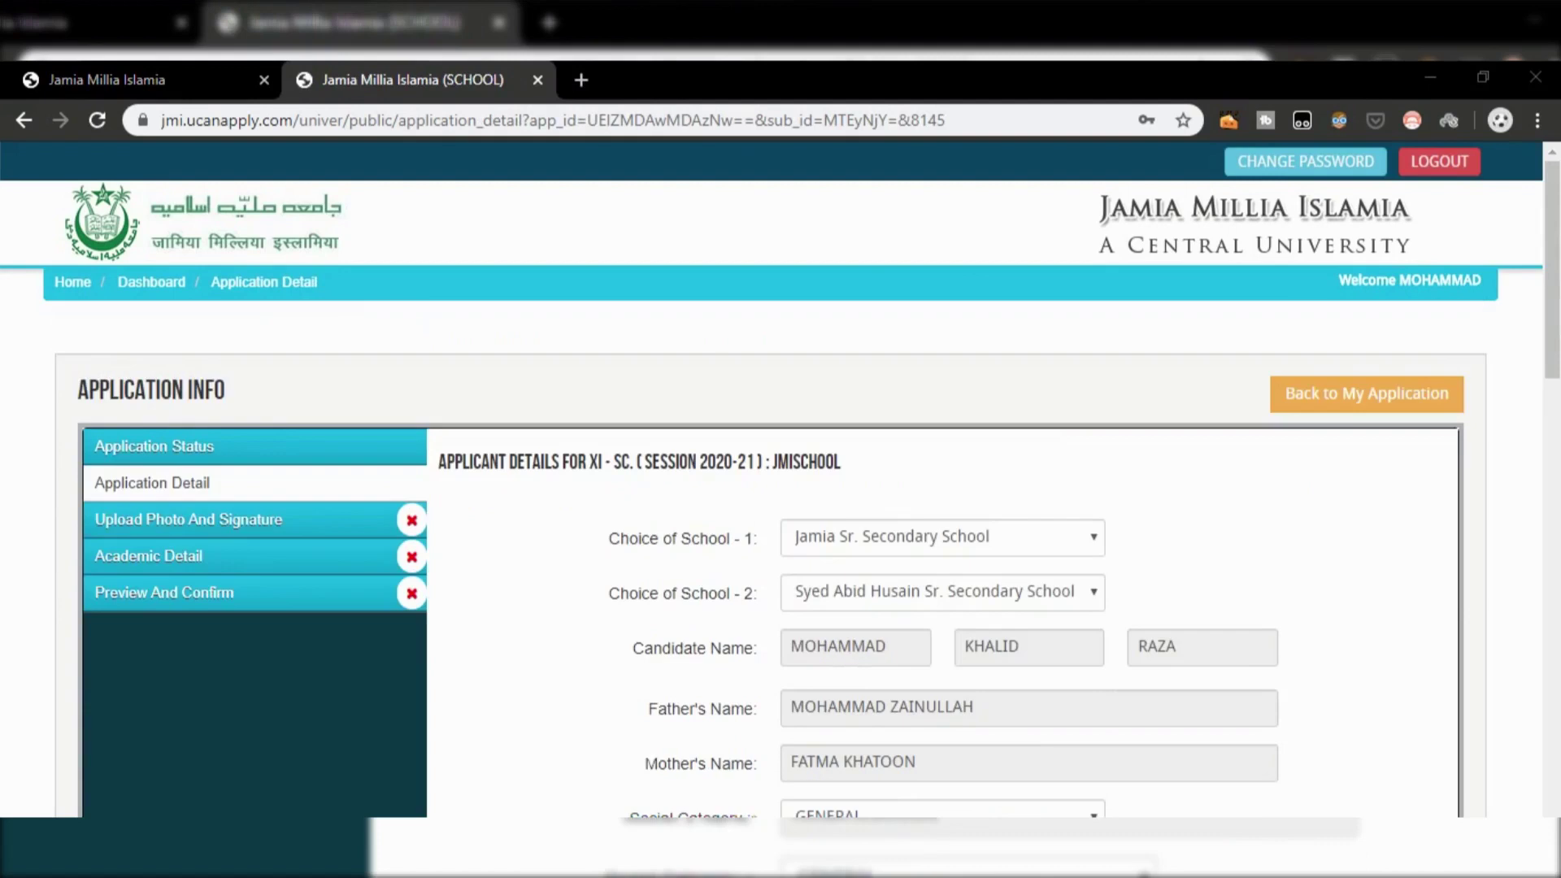
left_click(1020, 538)
left_click(951, 586)
left_click(951, 591)
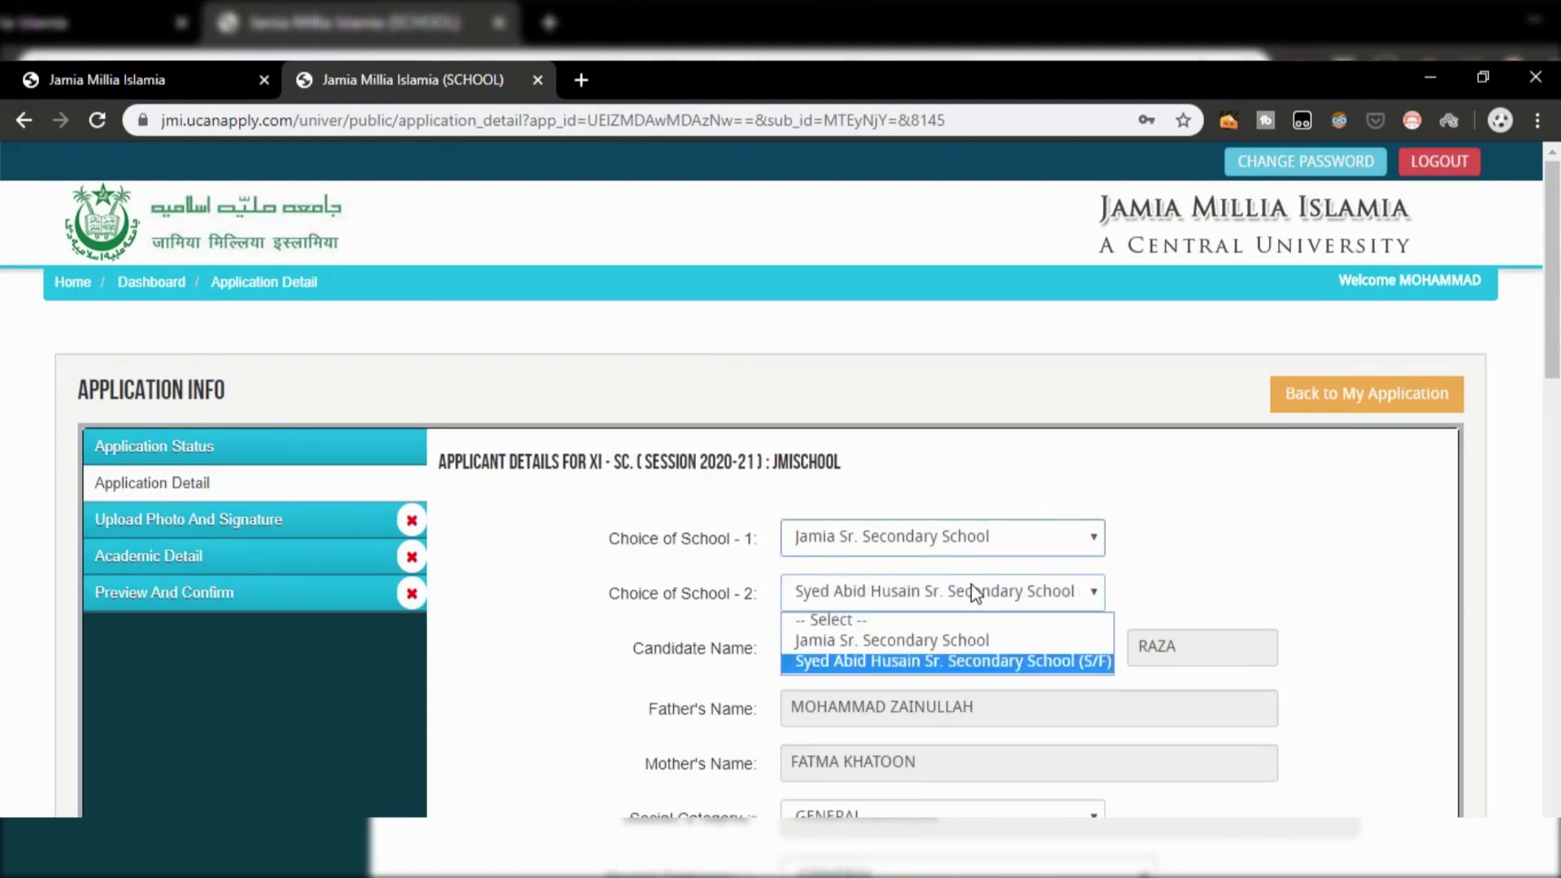
left_click(884, 655)
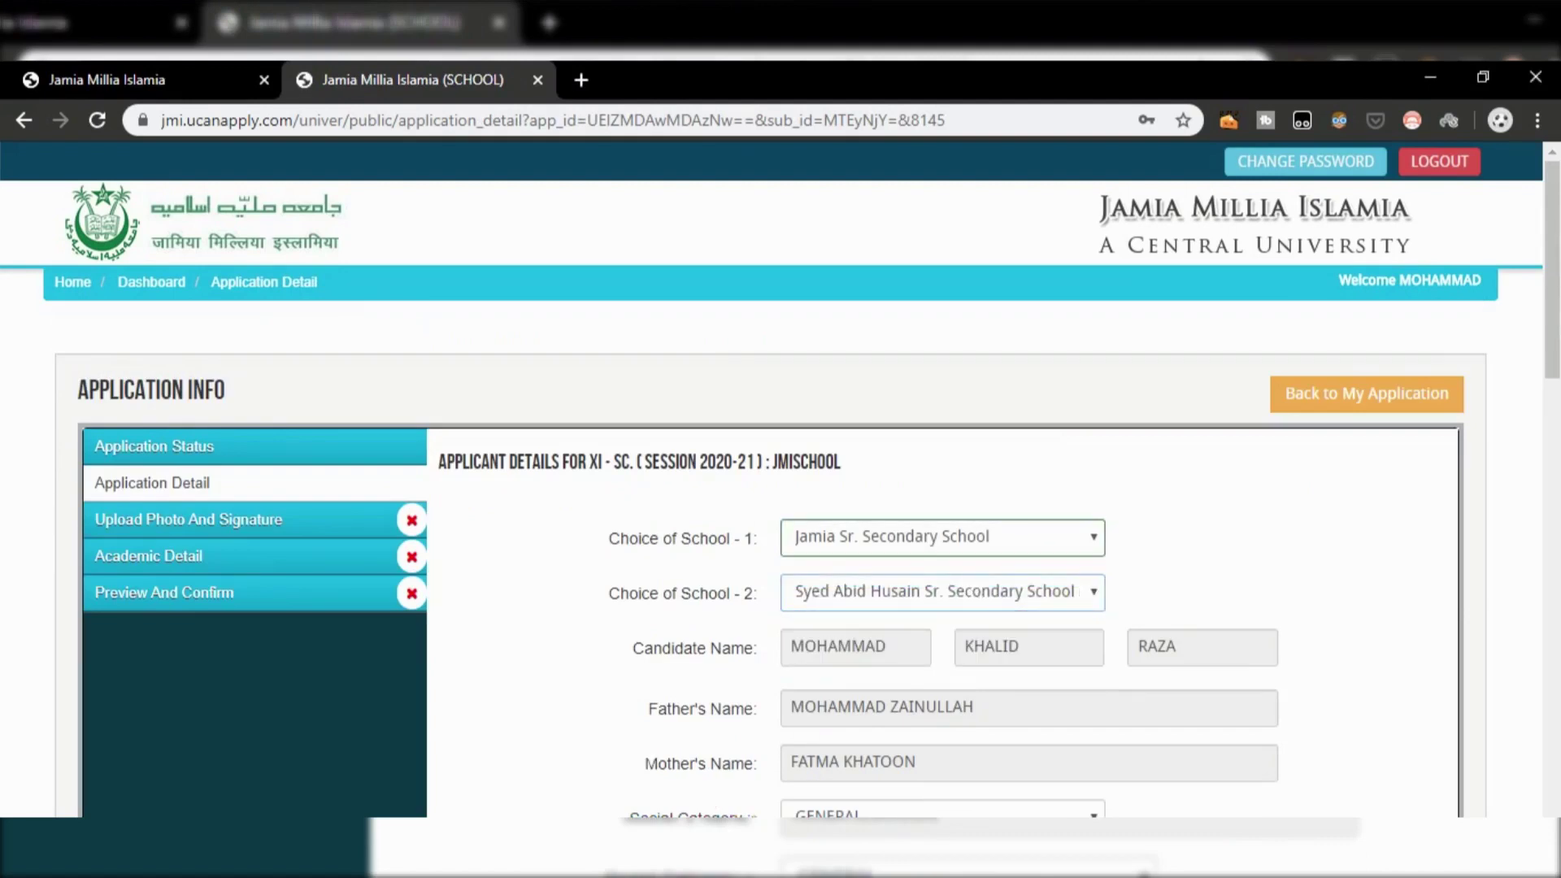
Step: Set category GENERAL, nationality Indian, test centre Delhi and reservation Muslim
scroll(929, 663, "down", 2)
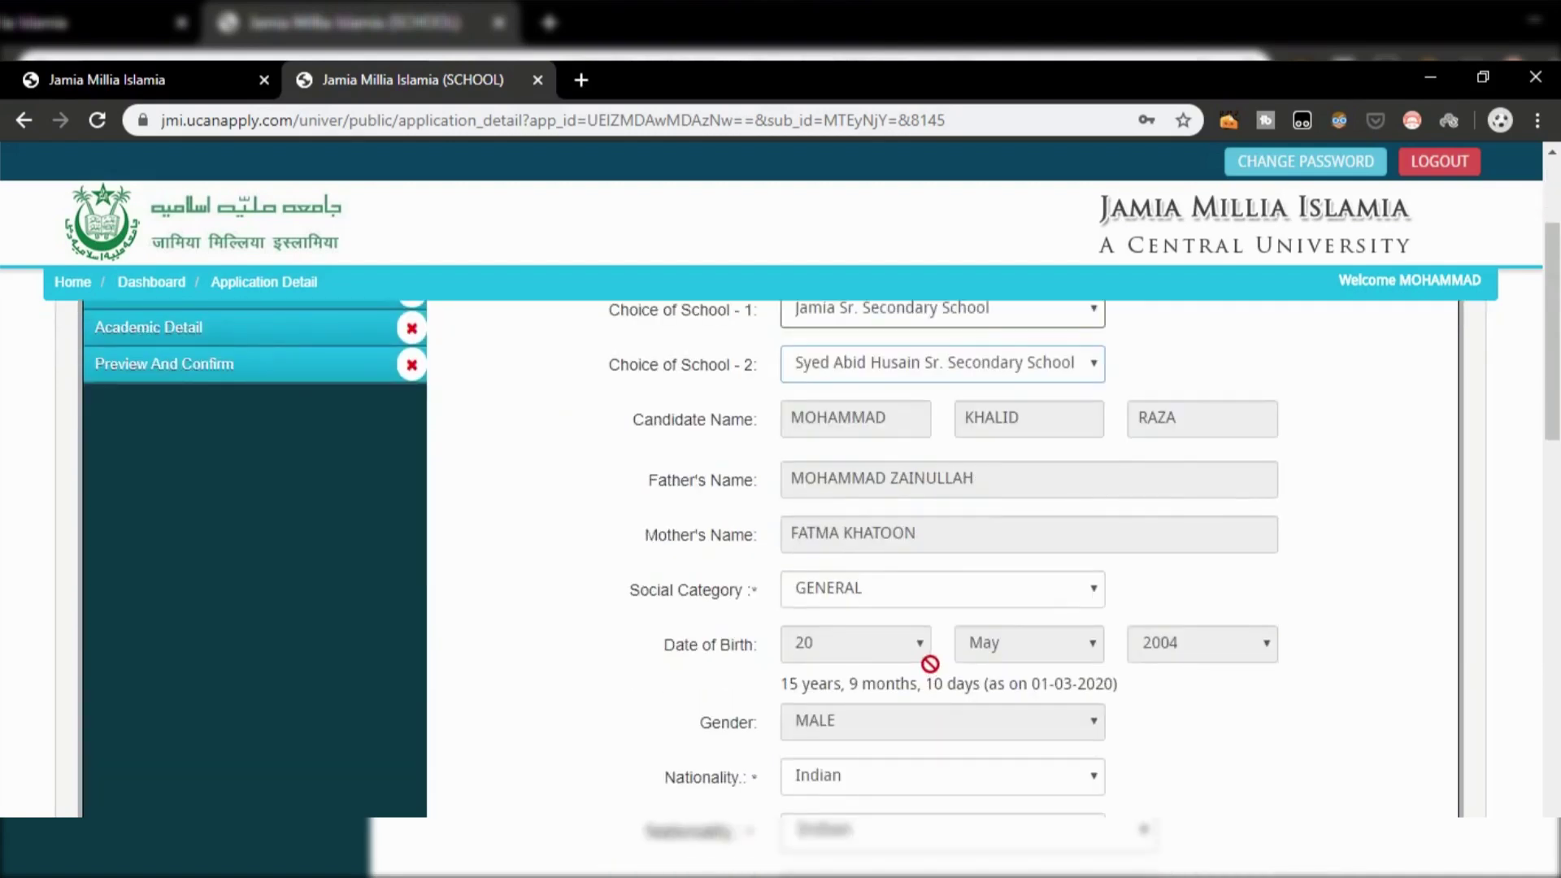
left_click(916, 598)
left_click(902, 641)
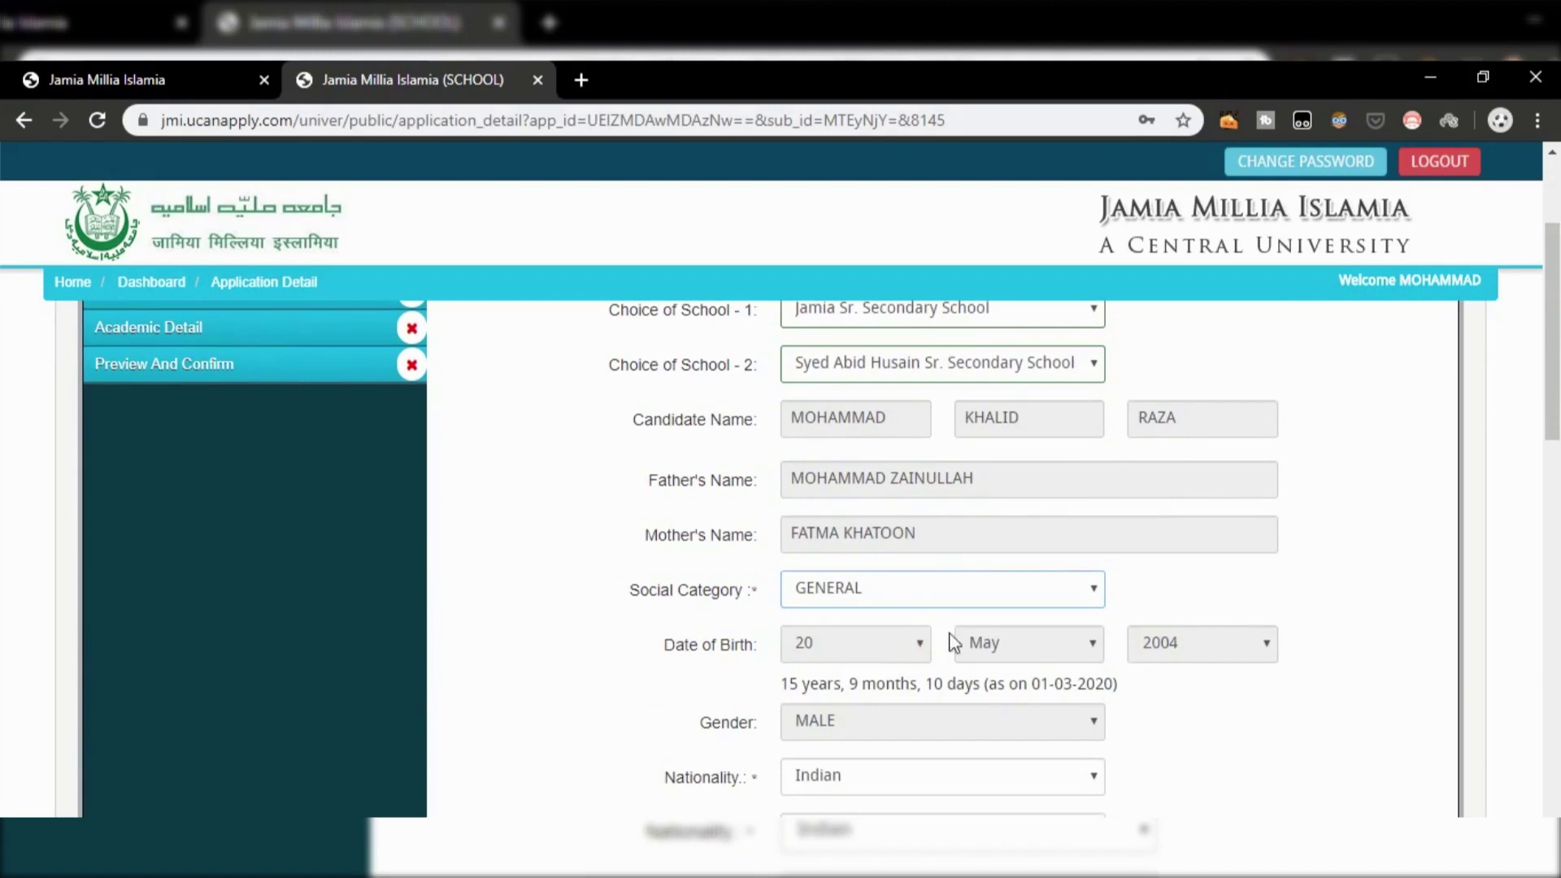
scroll(951, 642, "down", 1)
scroll(943, 647, "down", 1)
left_click(935, 659)
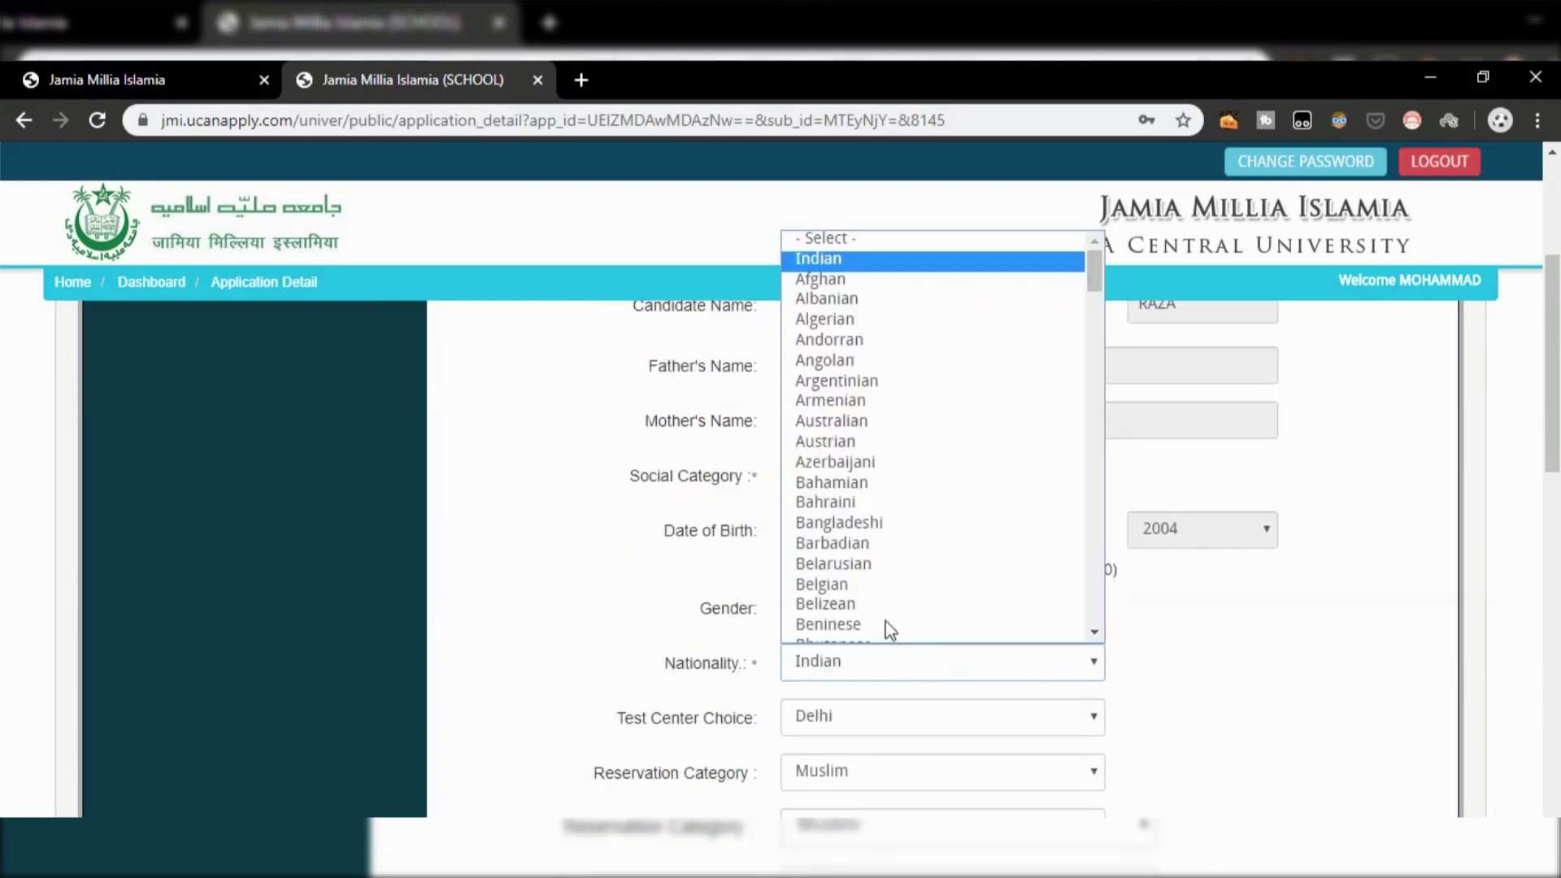
left_click(844, 254)
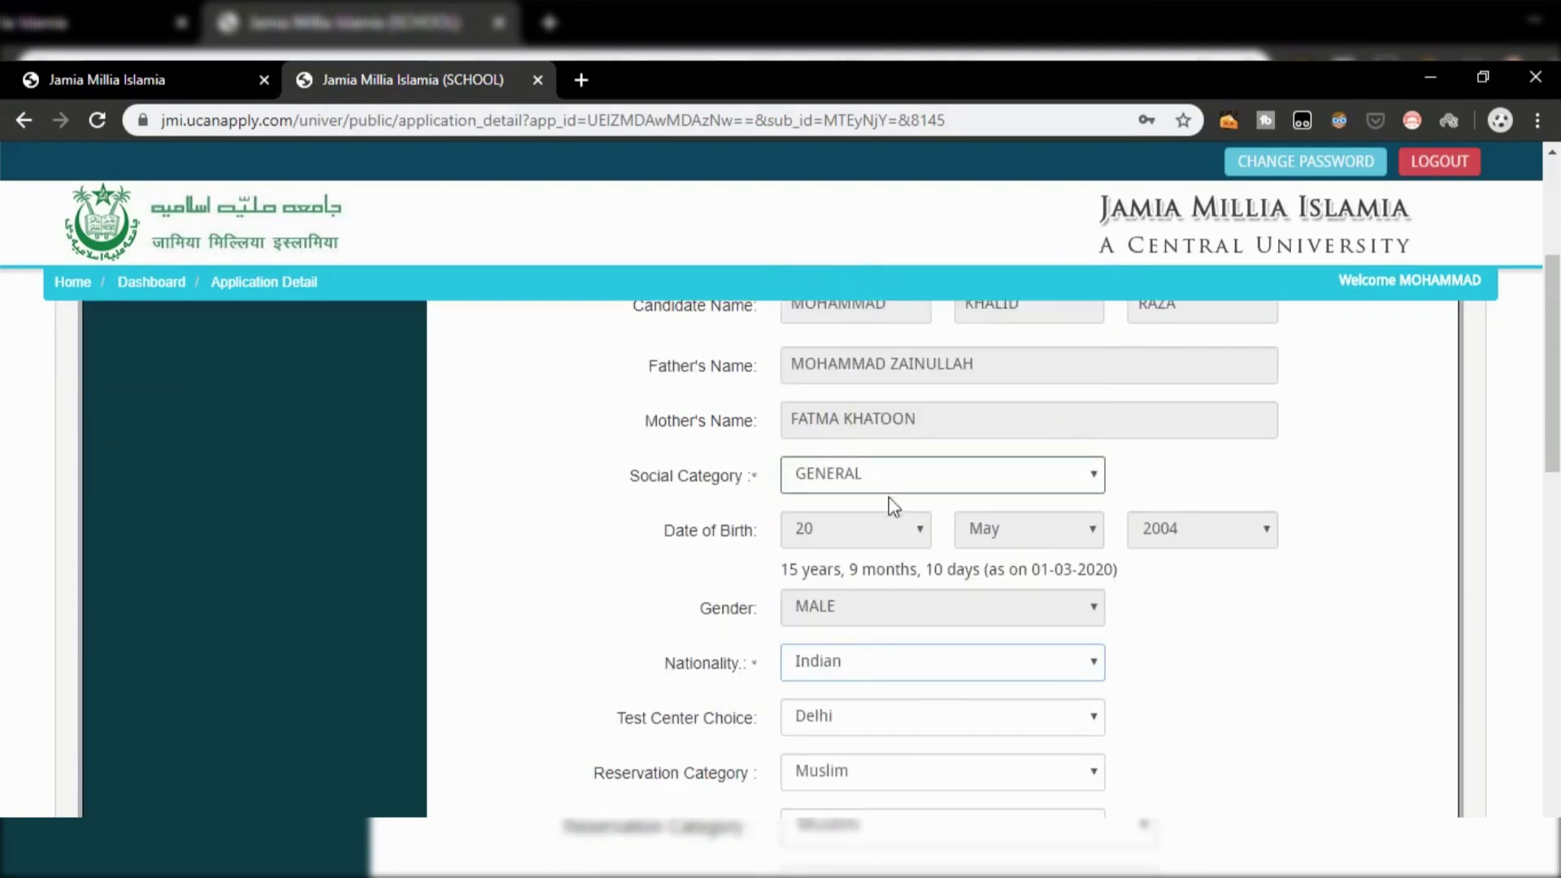
scroll(889, 498, "down", 3)
left_click(878, 485)
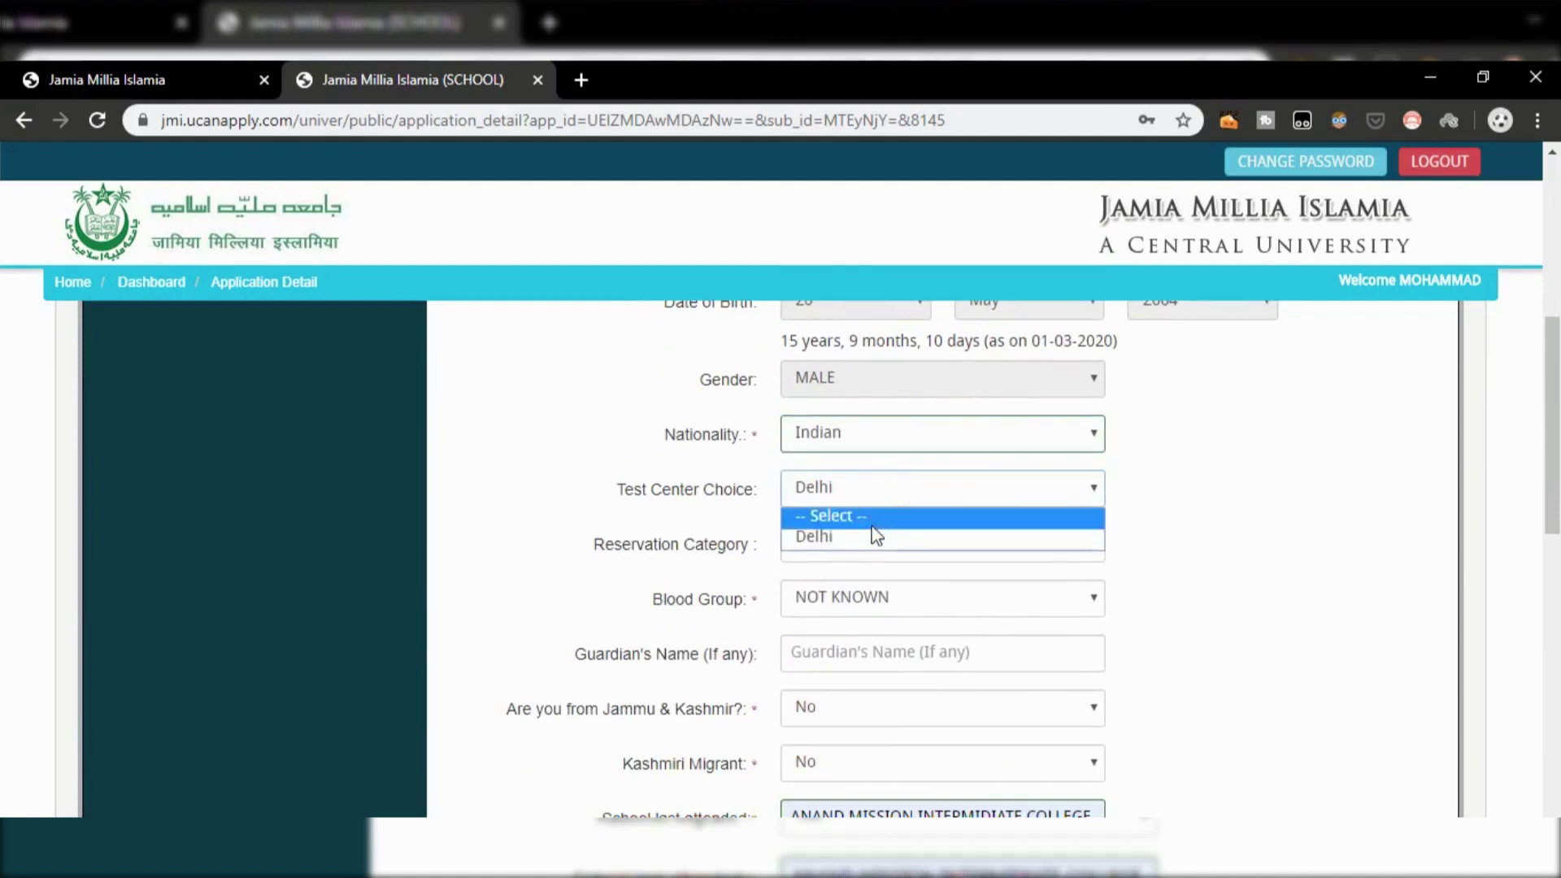
left_click(876, 536)
left_click(902, 544)
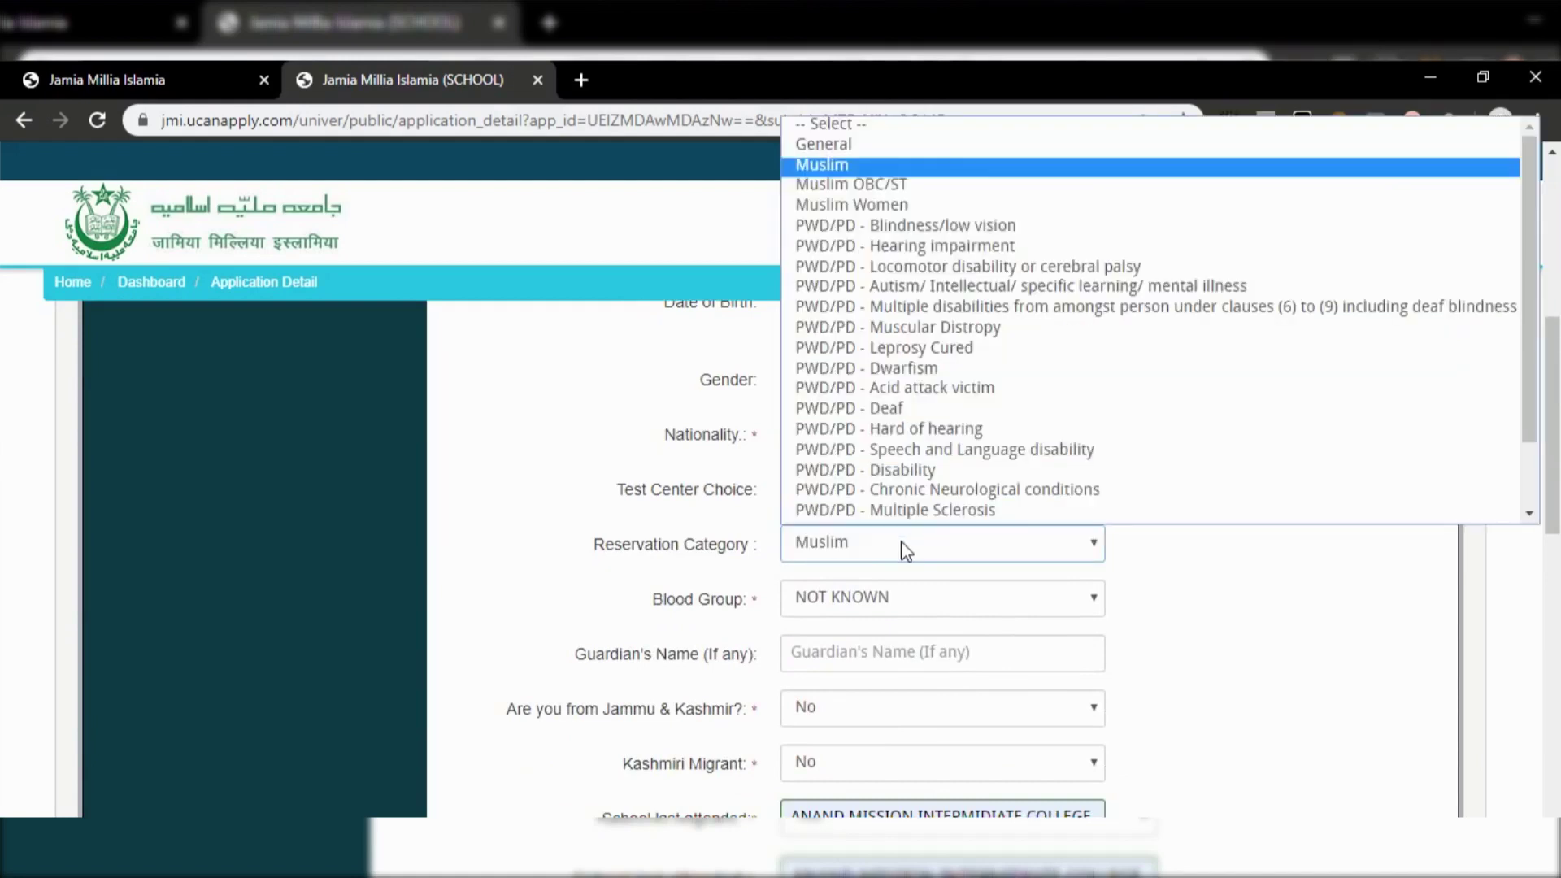
left_click(817, 168)
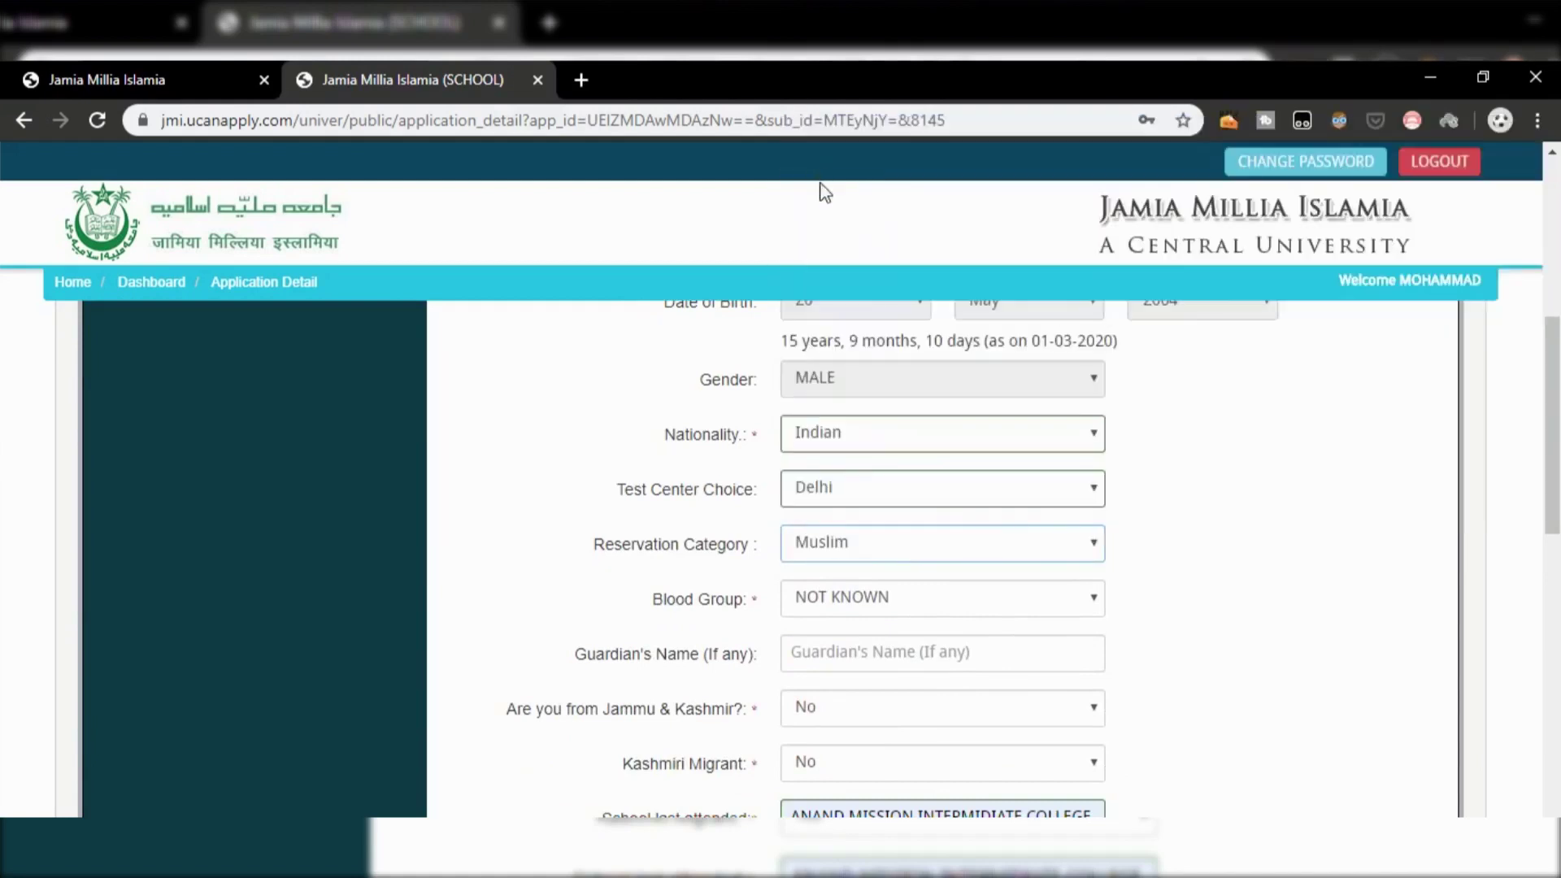
scroll(861, 512, "down", 2)
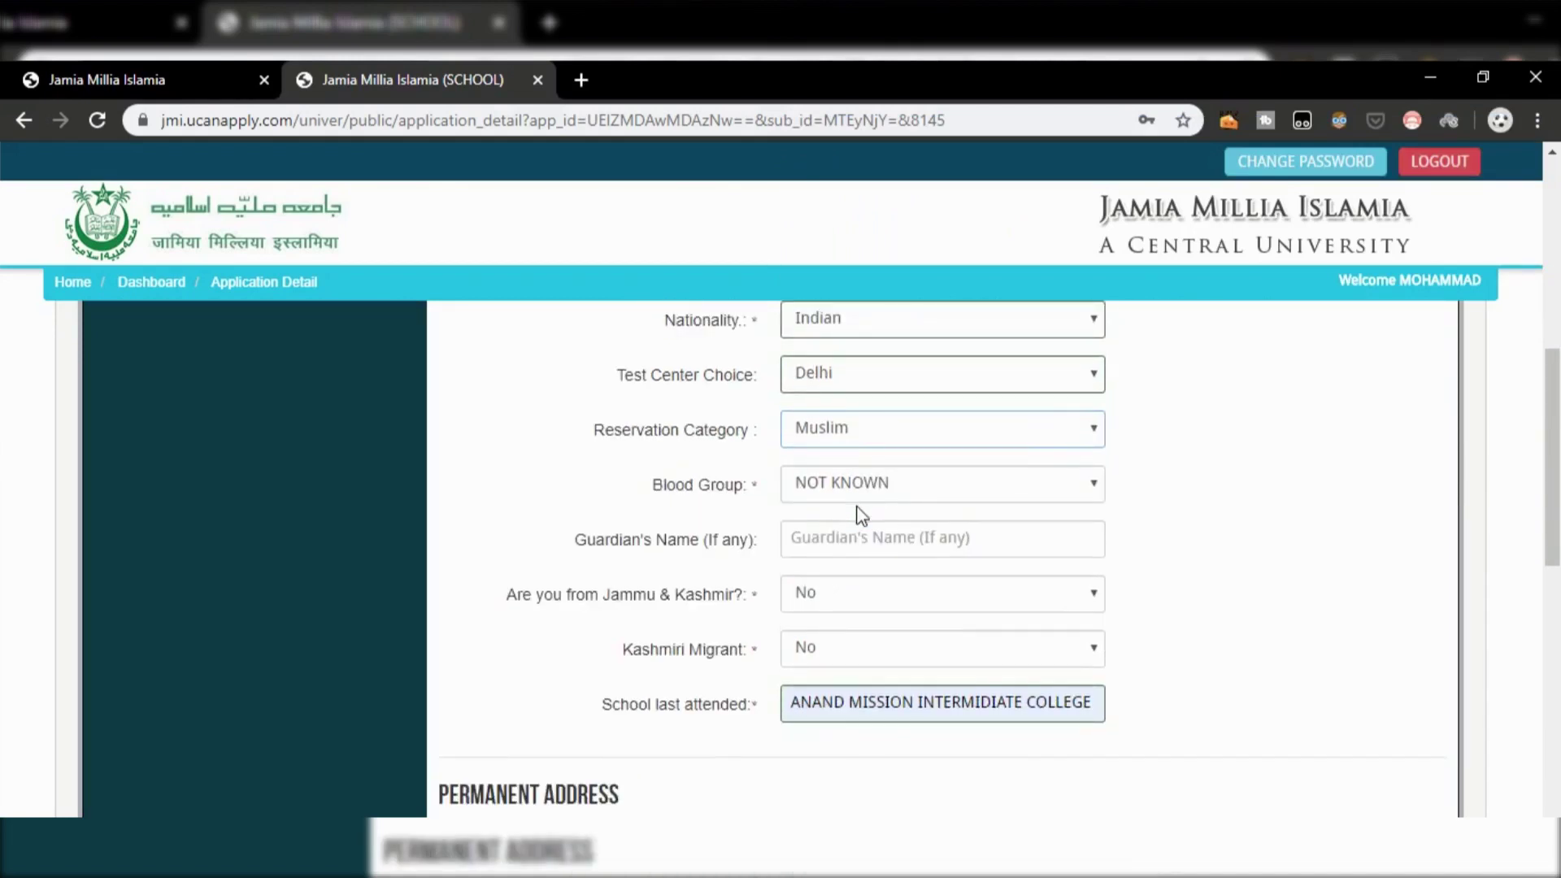
Step: Scroll through the address fields to the form's end and box the Save & Proceed area in red
scroll(884, 606, "down", 2)
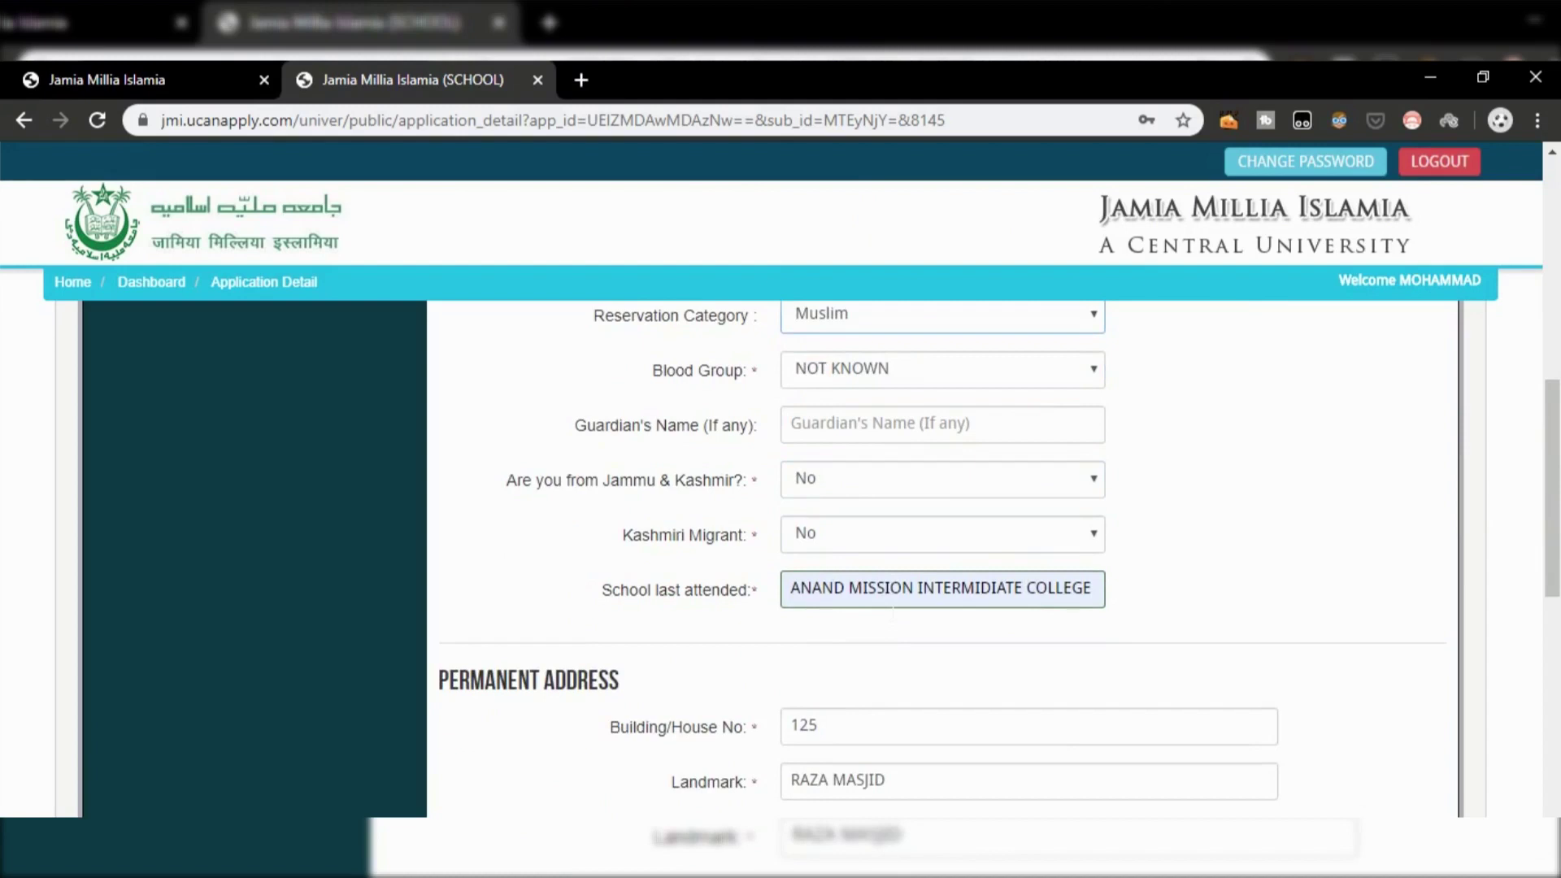
scroll(891, 608, "down", 2)
scroll(892, 608, "down", 2)
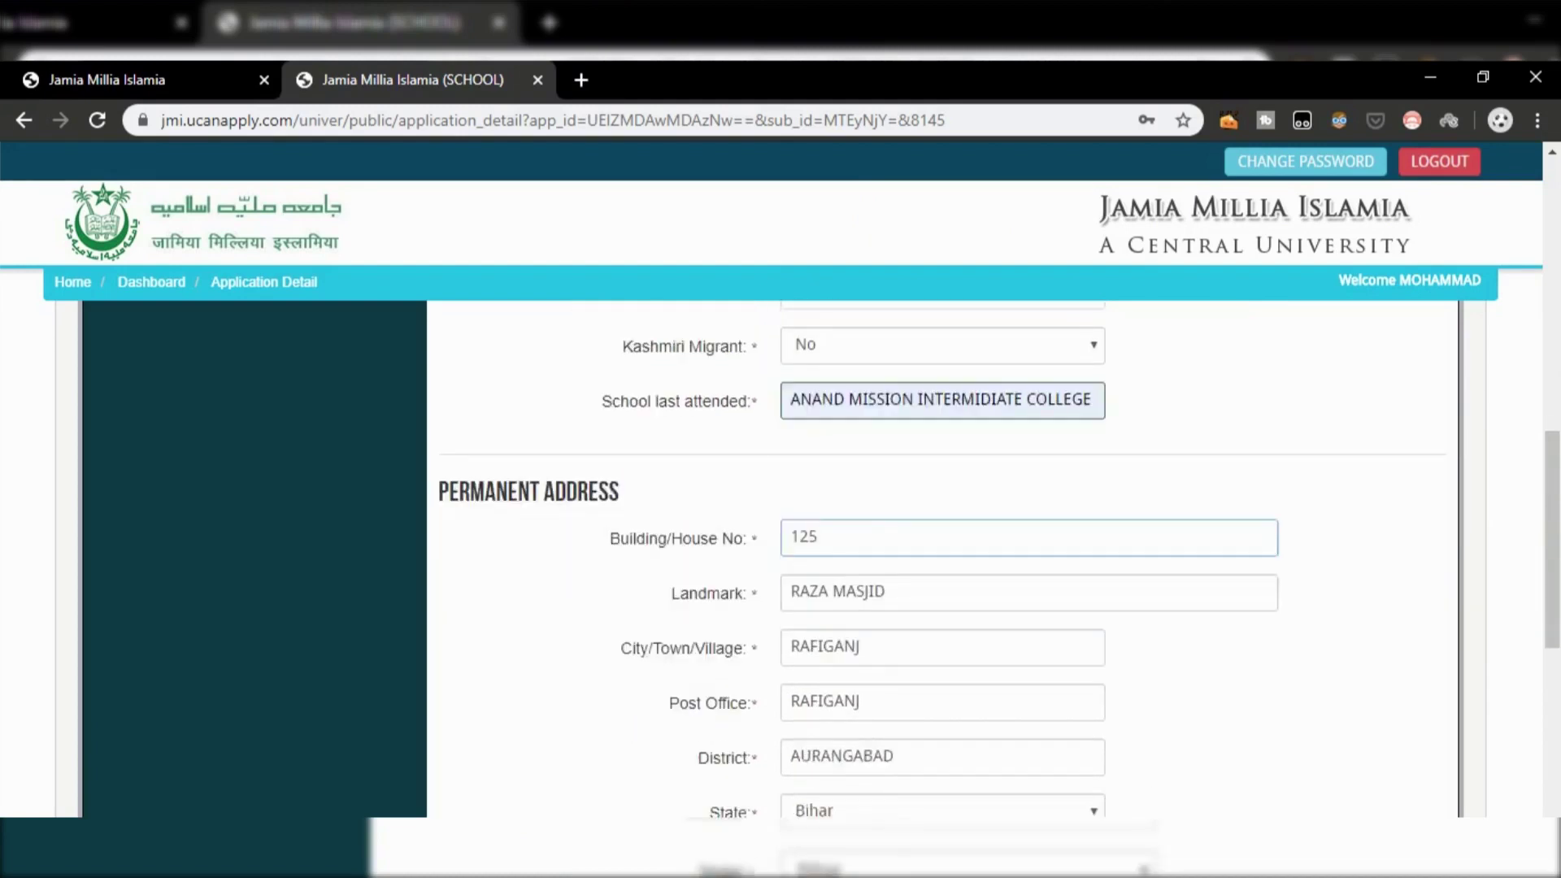
scroll(892, 608, "down", 2)
scroll(892, 608, "down", 4)
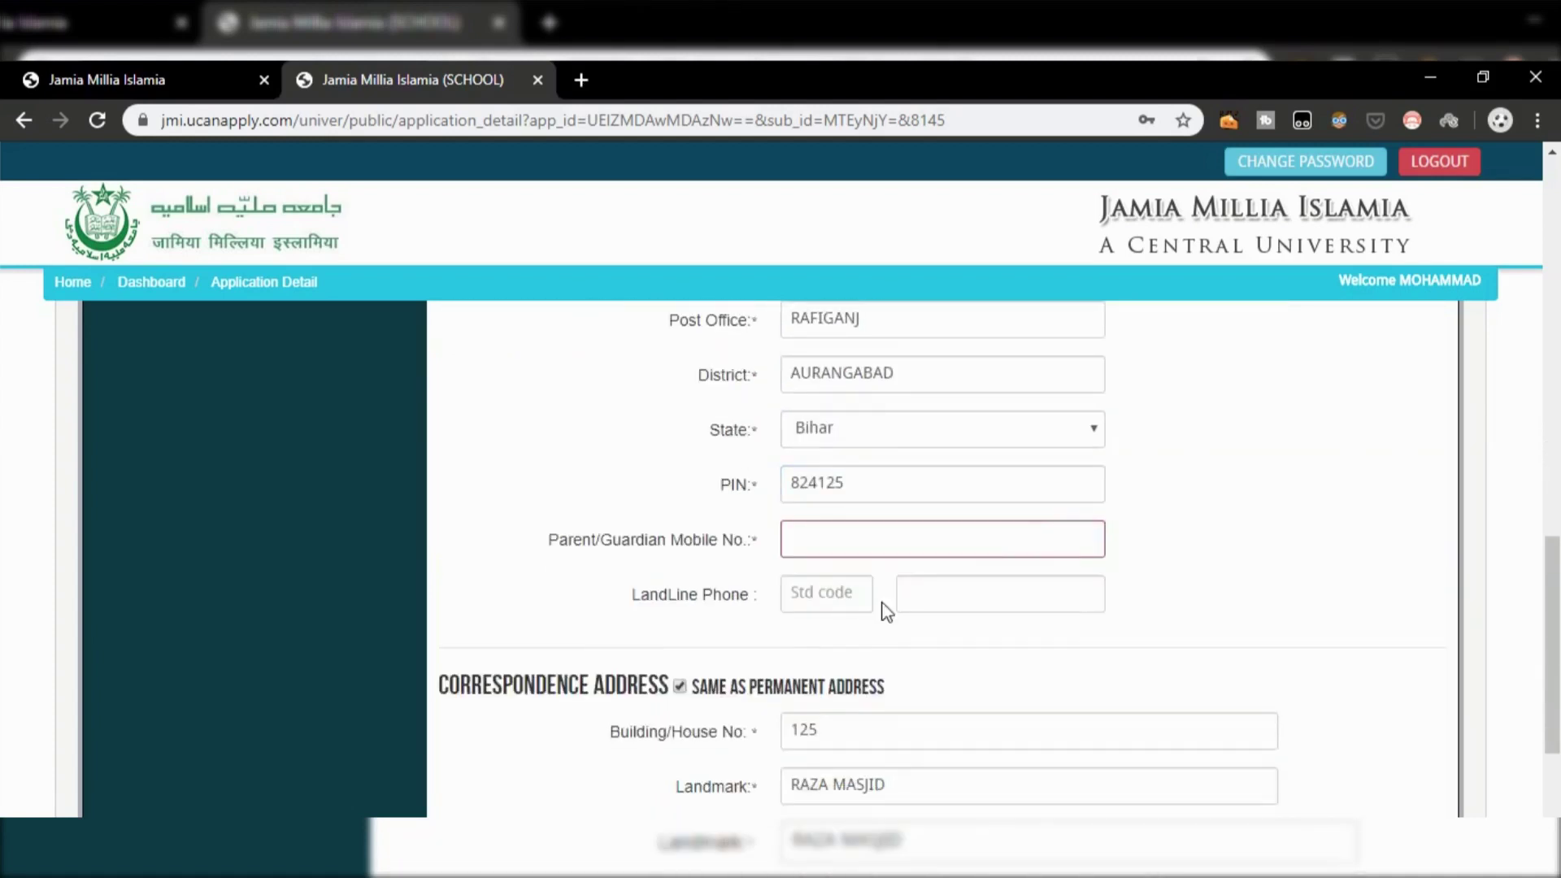
scroll(886, 610, "down", 4)
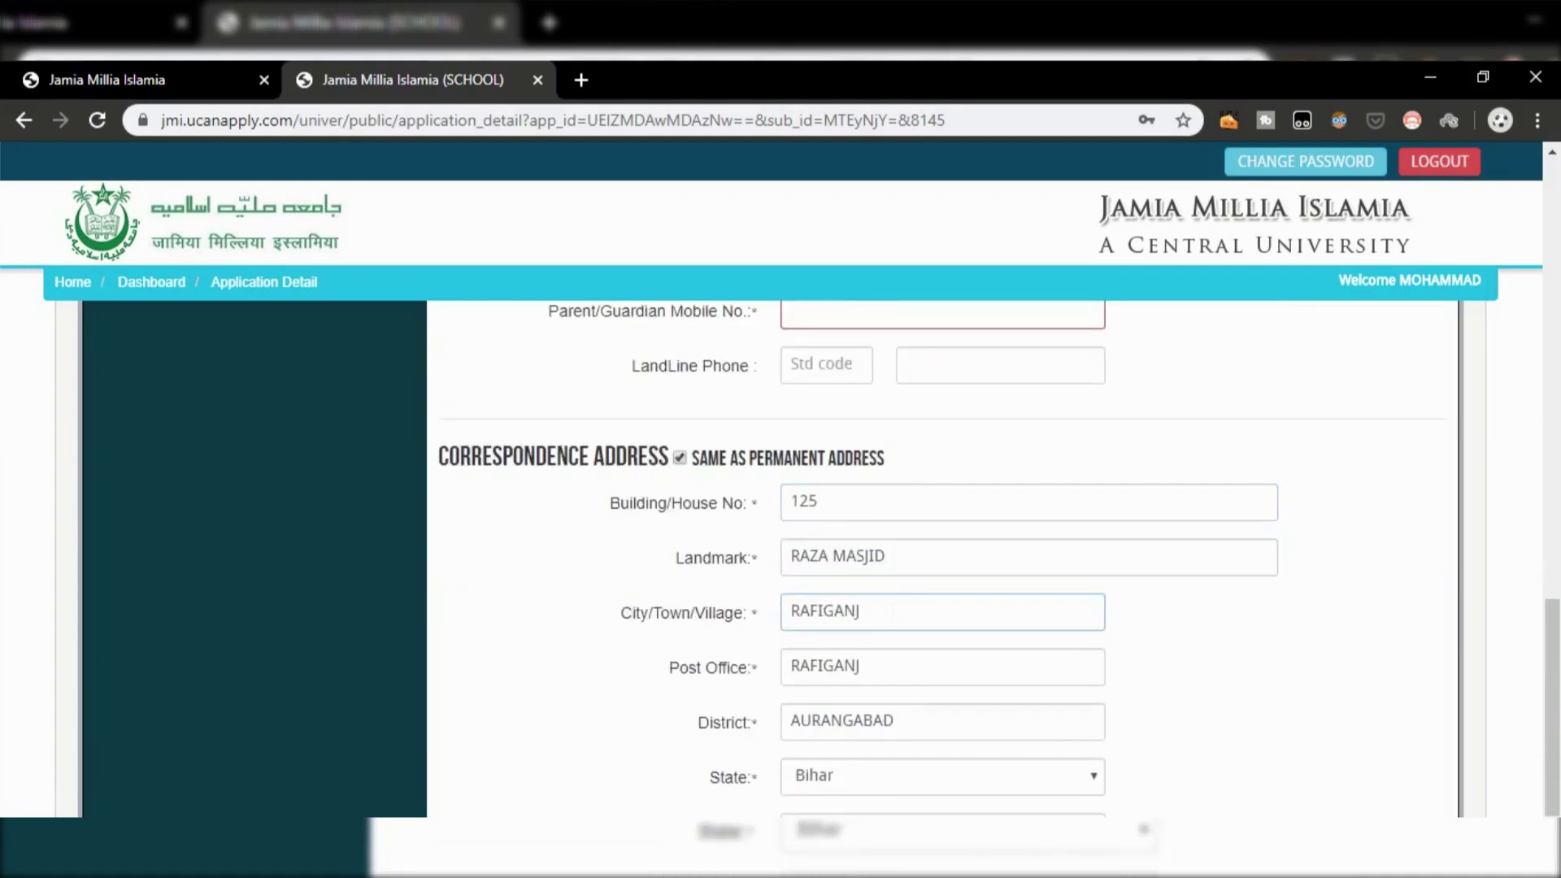
scroll(886, 610, "down", 2)
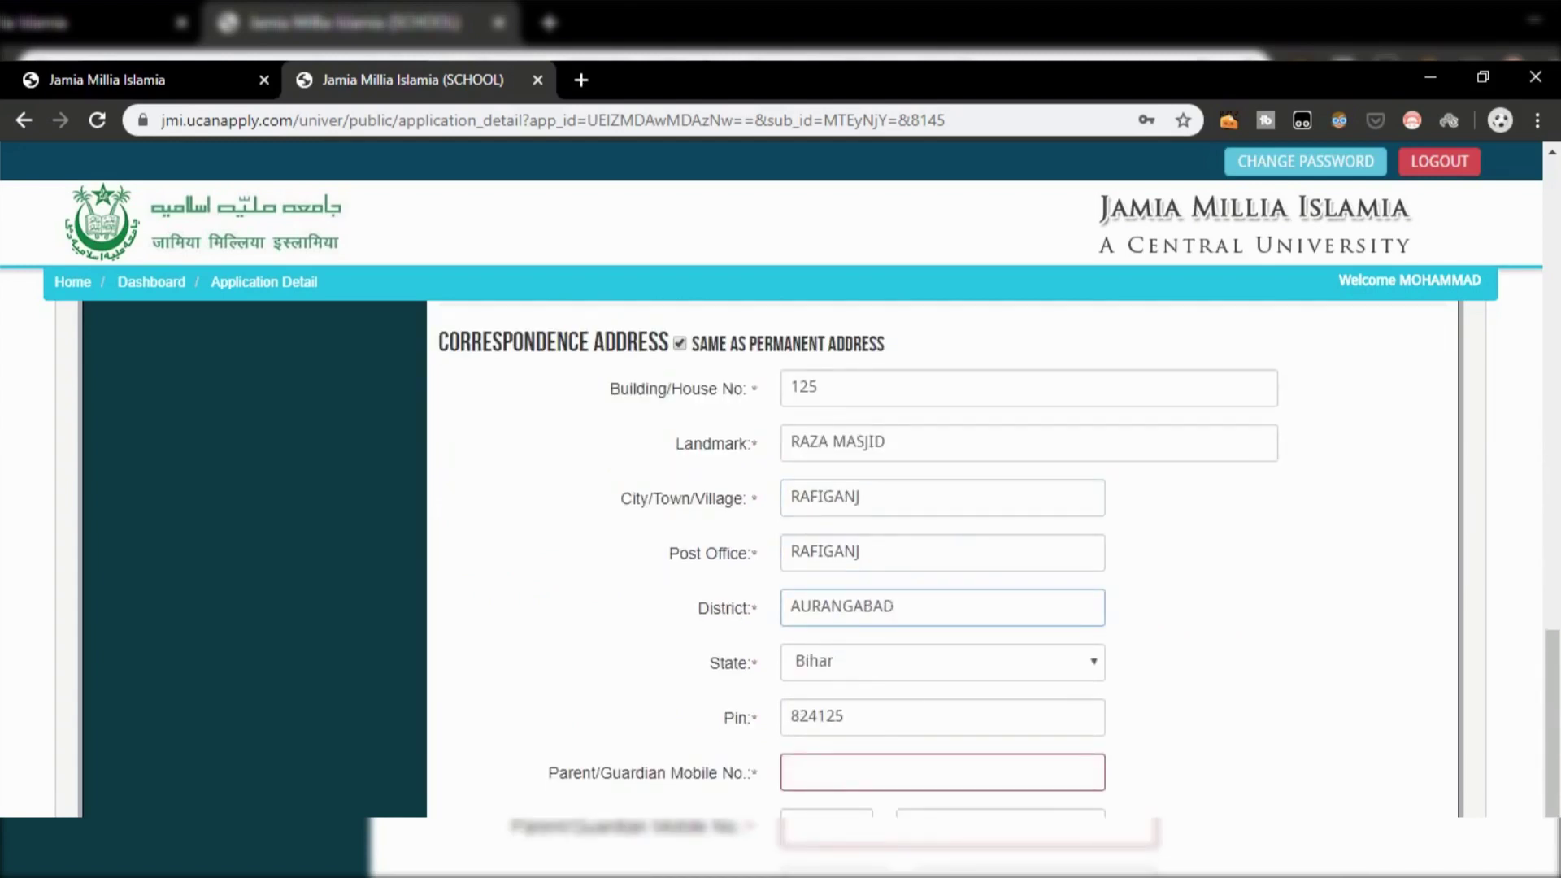
scroll(892, 614, "down", 2)
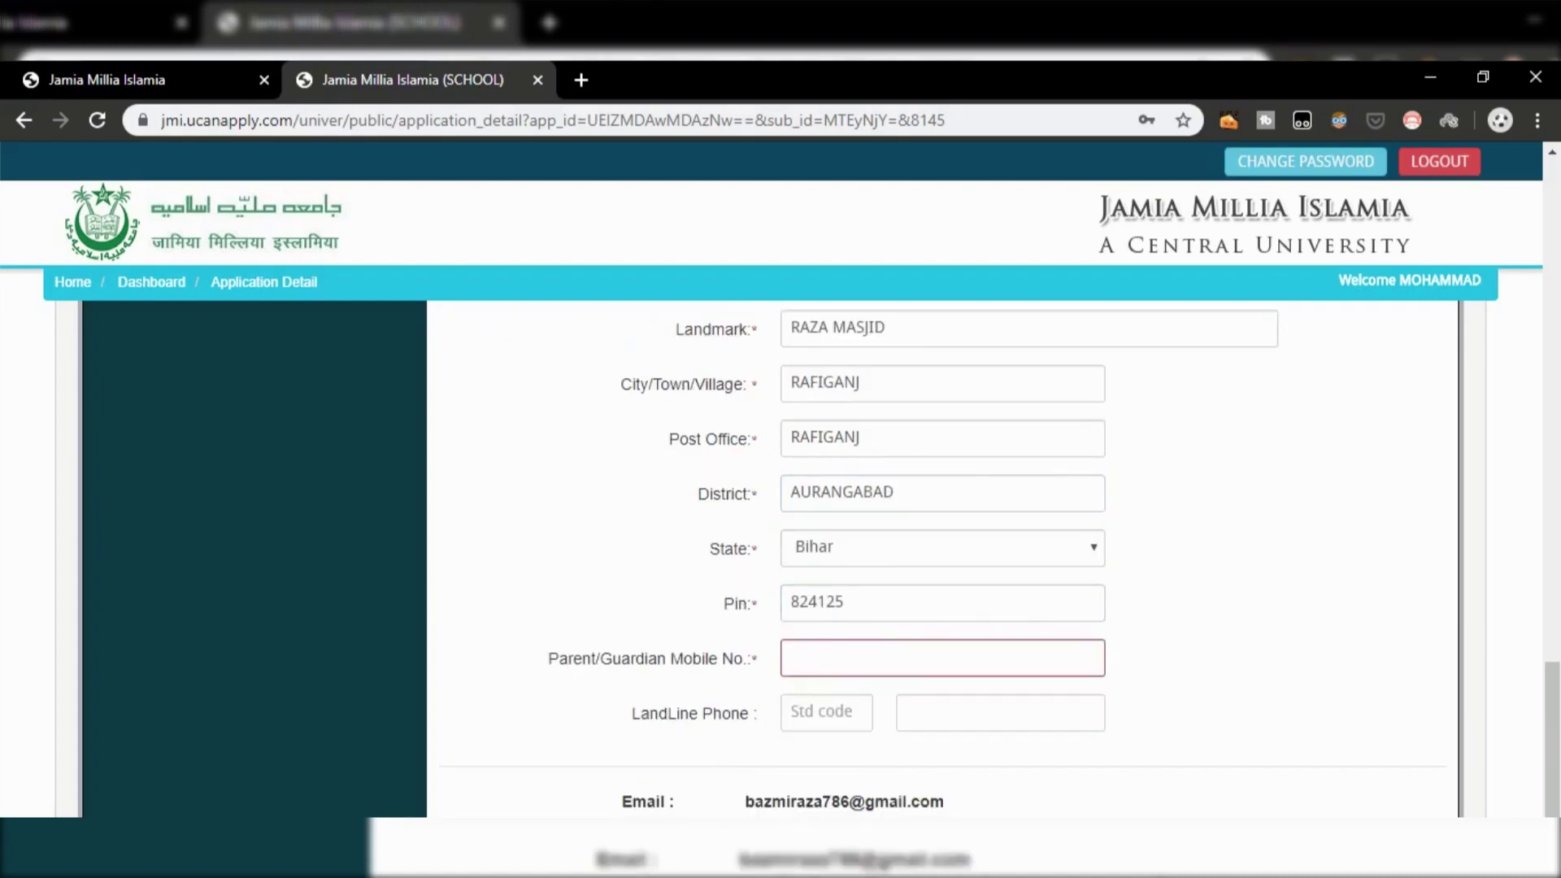
scroll(943, 561, "down", 2)
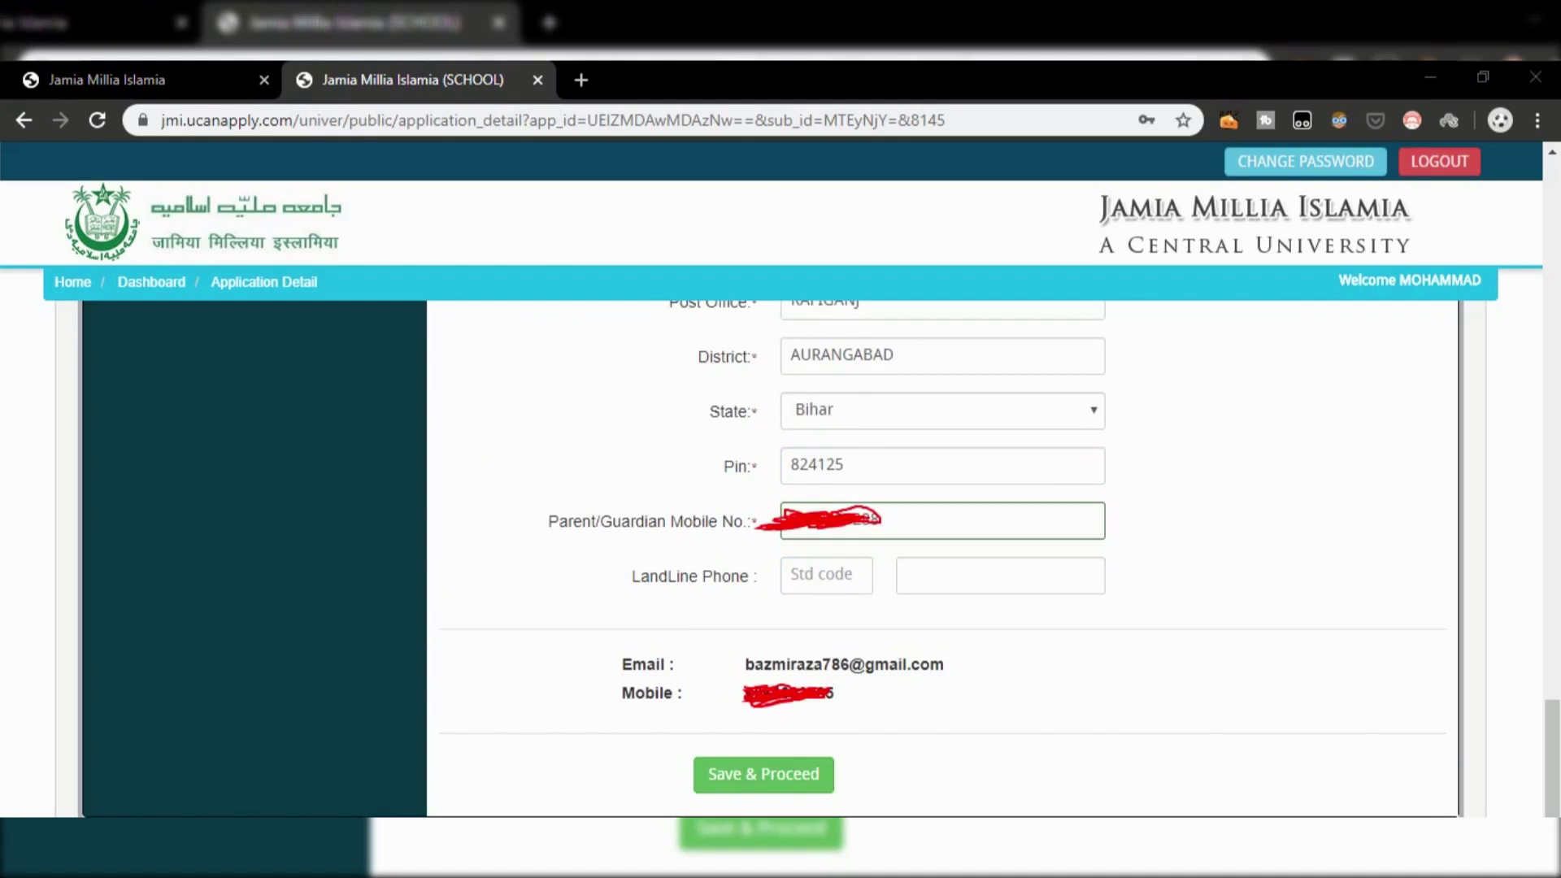
mouse_move(680, 740)
left_mouse_down()
mouse_move(721, 797)
mouse_move(856, 802)
left_mouse_up()
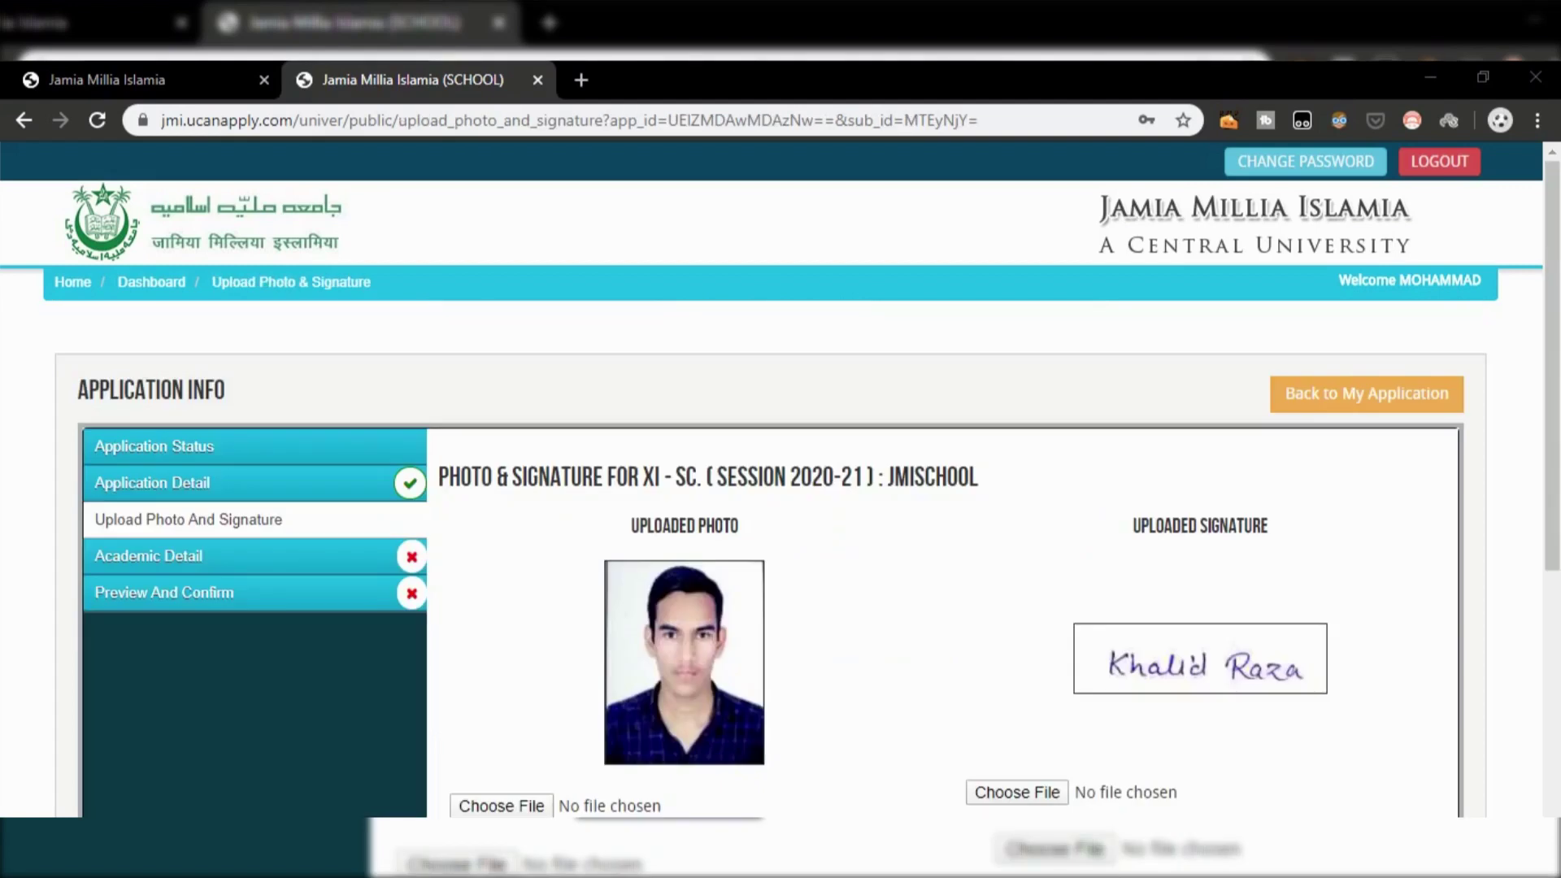
Step: Highlight the photo, signature and guardian signature size requirement notes in red
scroll(554, 672, "down", 1)
scroll(554, 667, "down", 1)
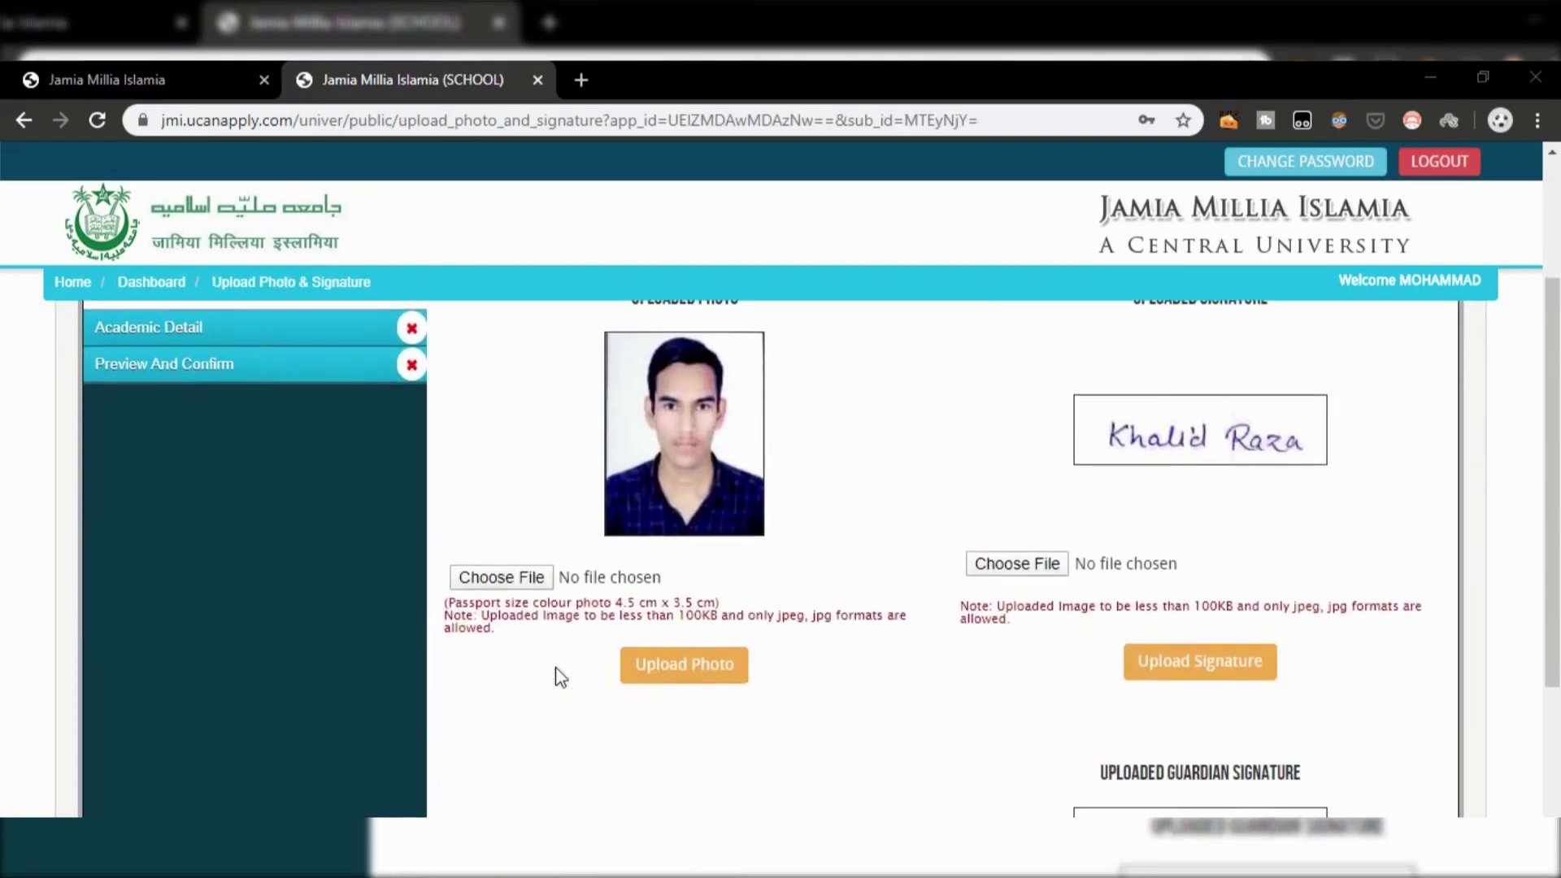
scroll(561, 677, "up", 2)
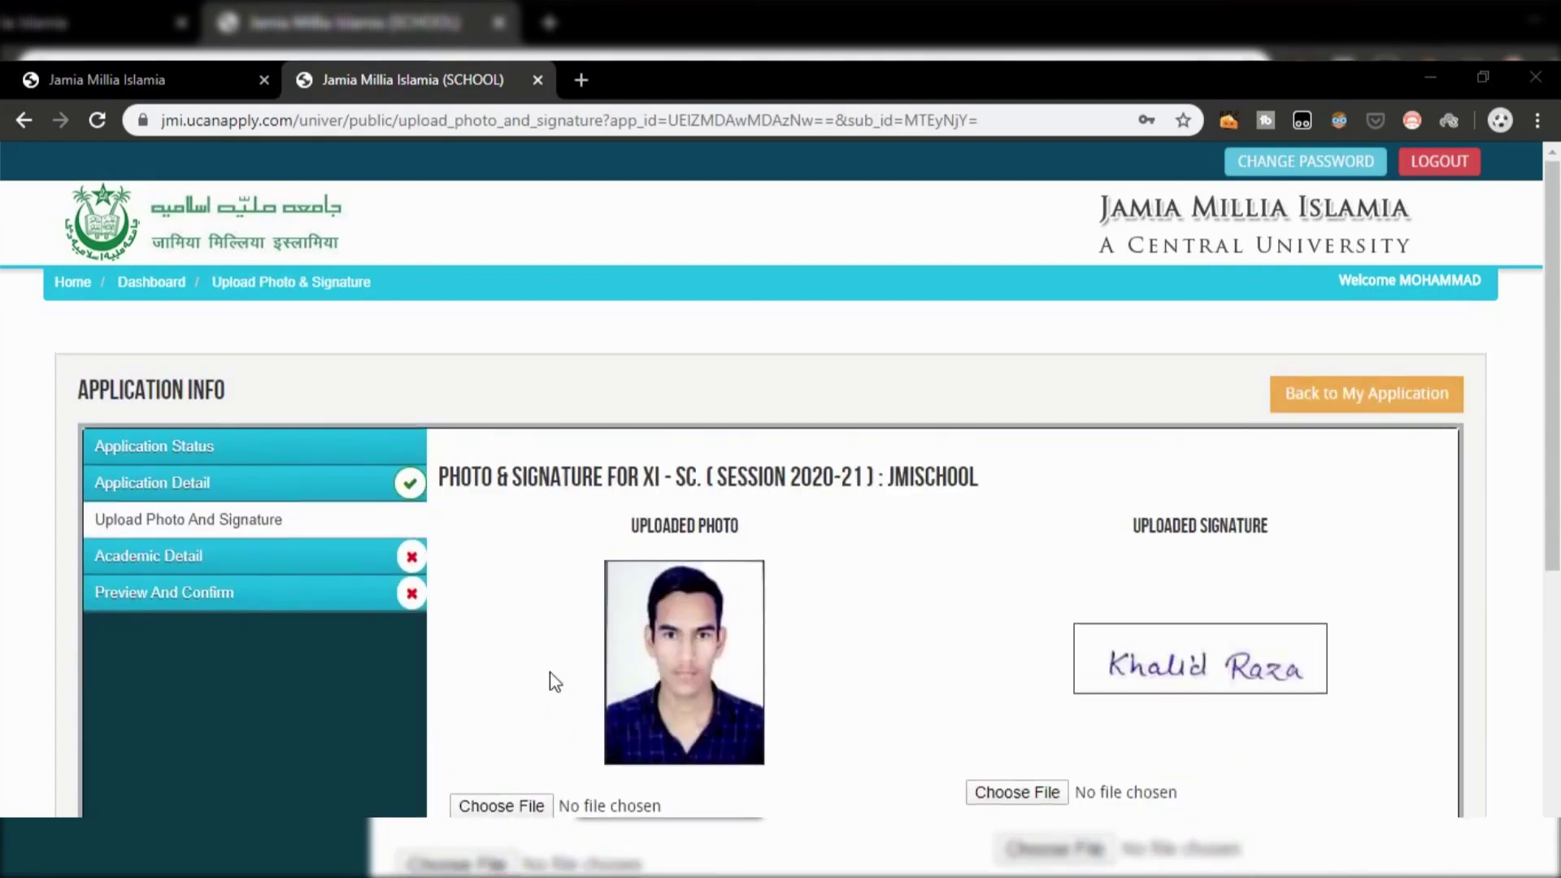
scroll(555, 683, "down", 2)
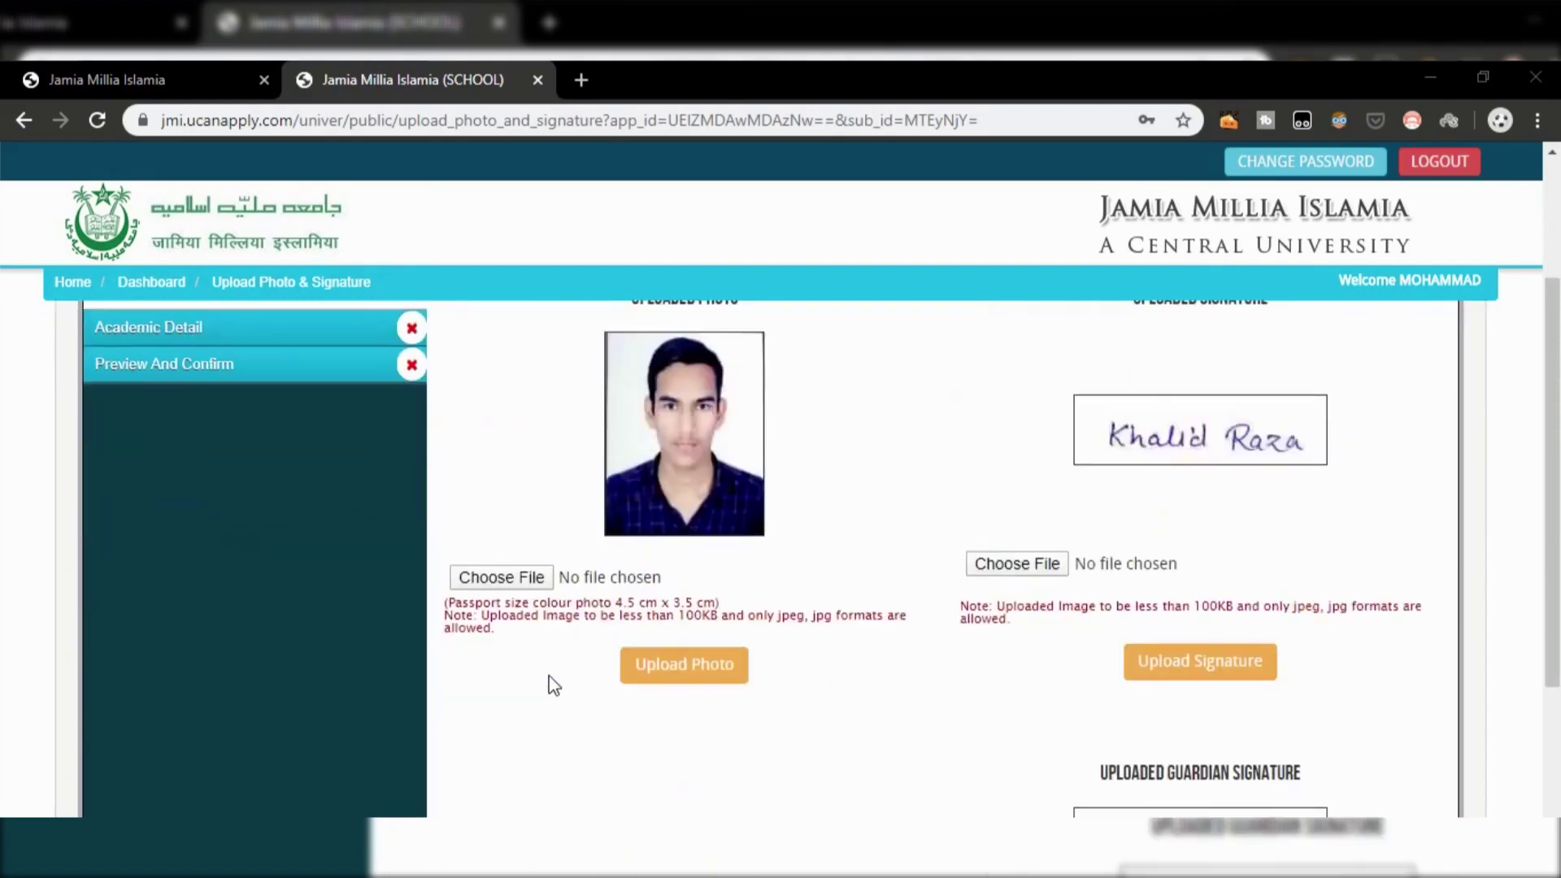
scroll(554, 686, "down", 4)
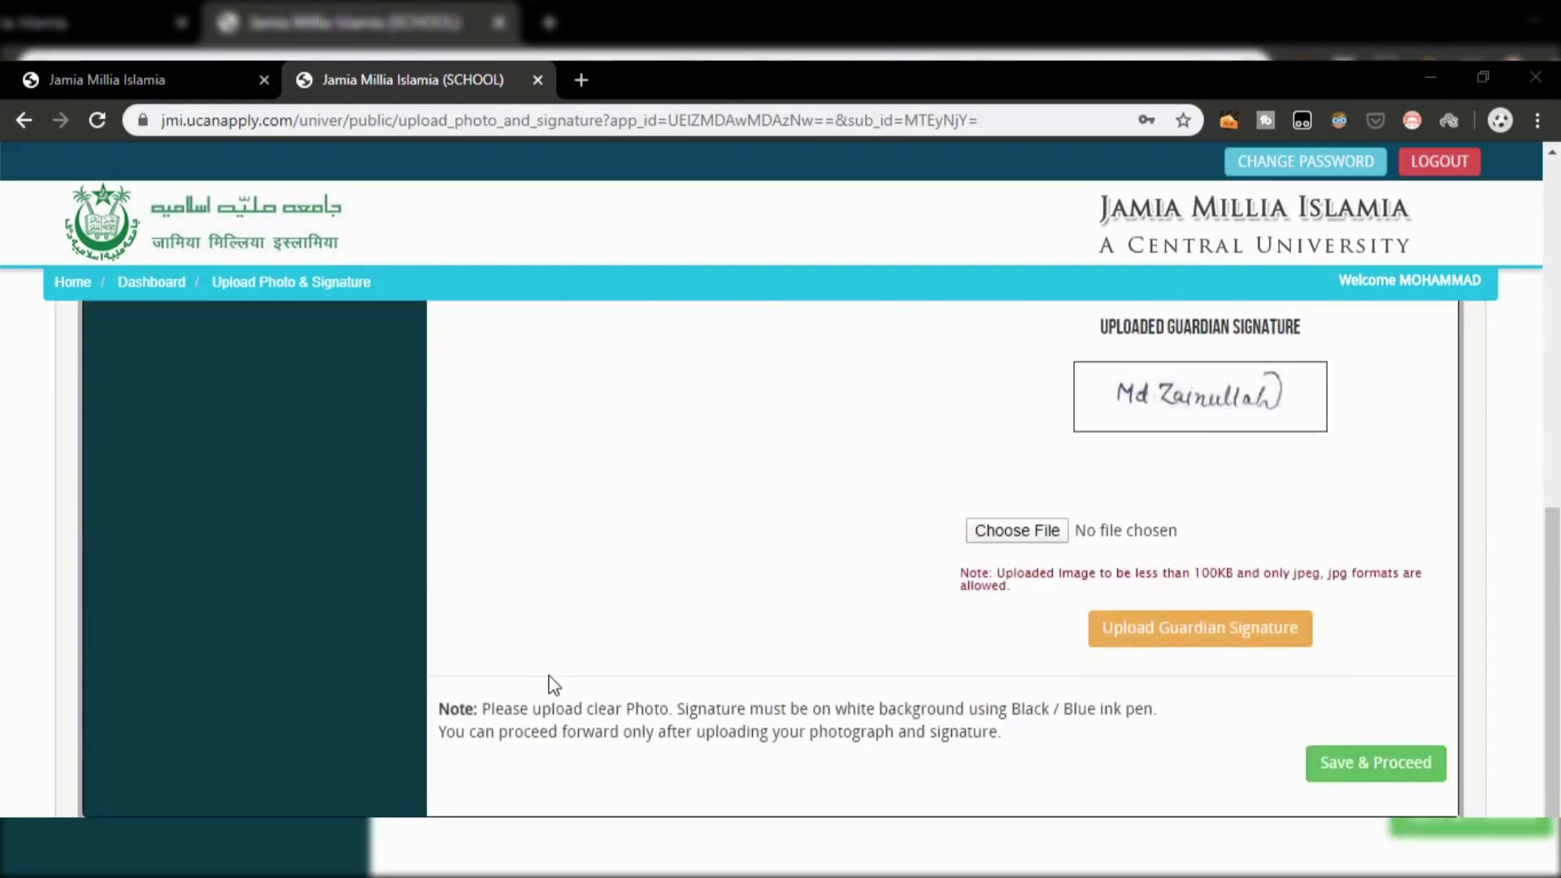
scroll(554, 685, "up", 2)
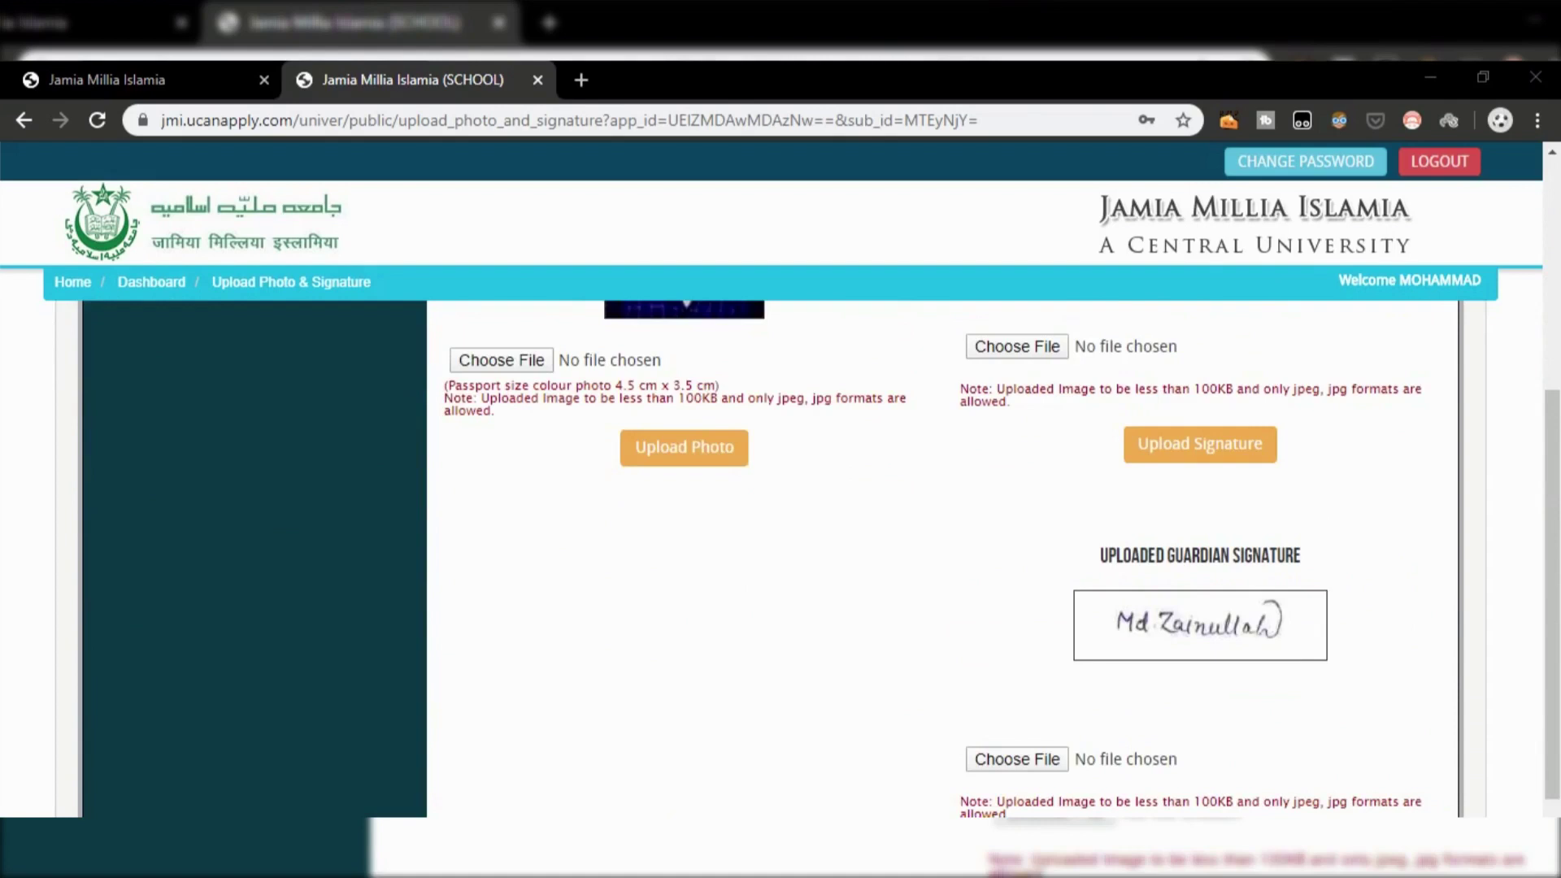
mouse_move(437, 377)
left_mouse_down()
mouse_move(512, 416)
mouse_move(715, 396)
mouse_move(912, 424)
left_mouse_up()
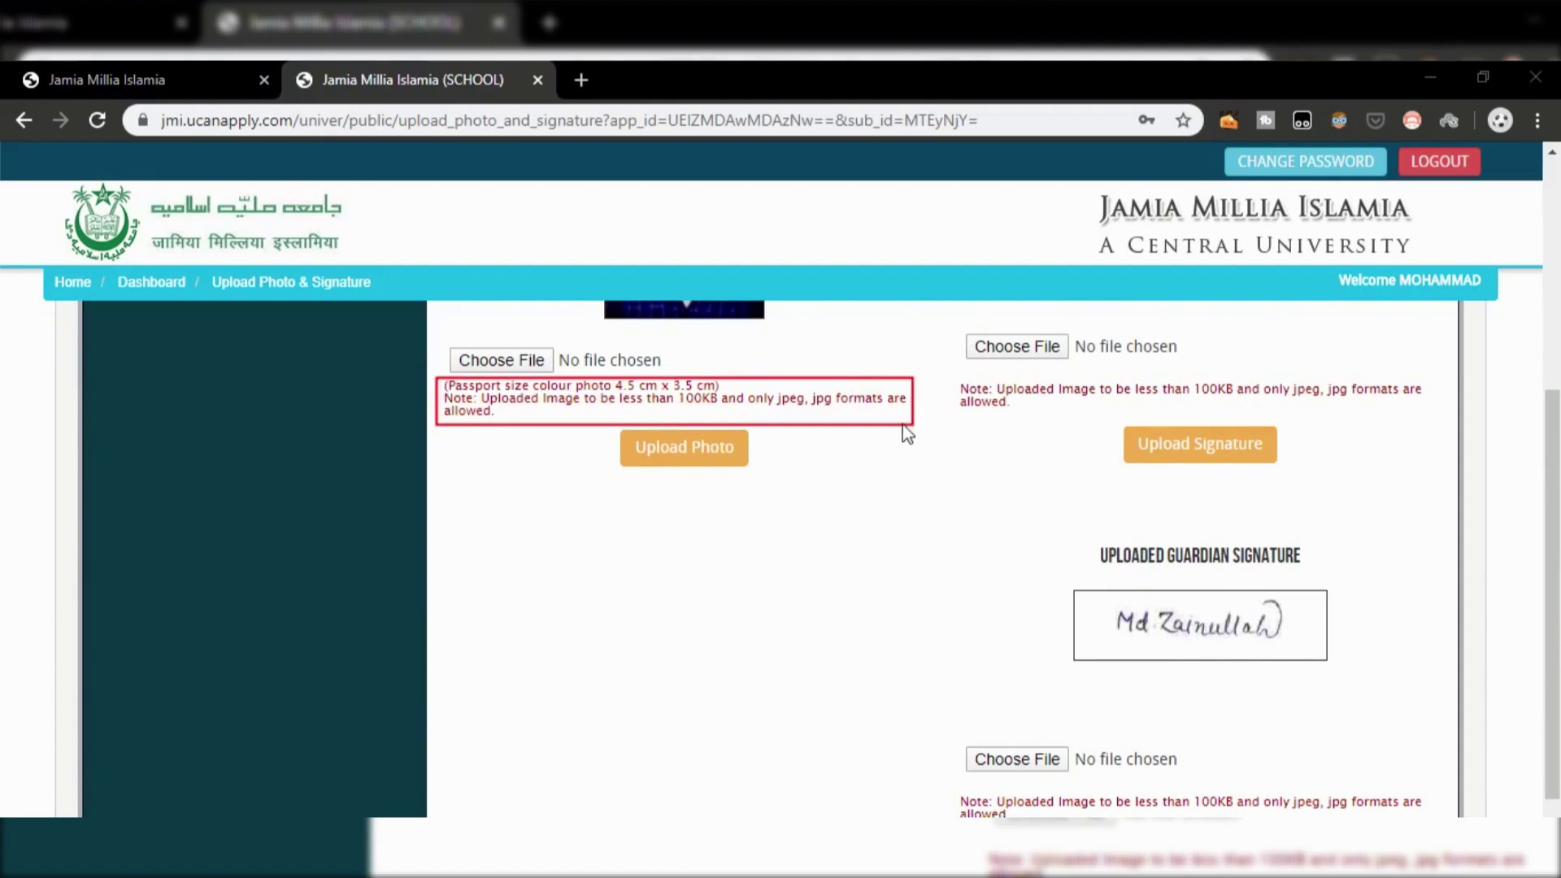
mouse_move(953, 370)
left_mouse_down()
mouse_move(1202, 428)
mouse_move(1446, 427)
mouse_move(1433, 412)
left_mouse_up()
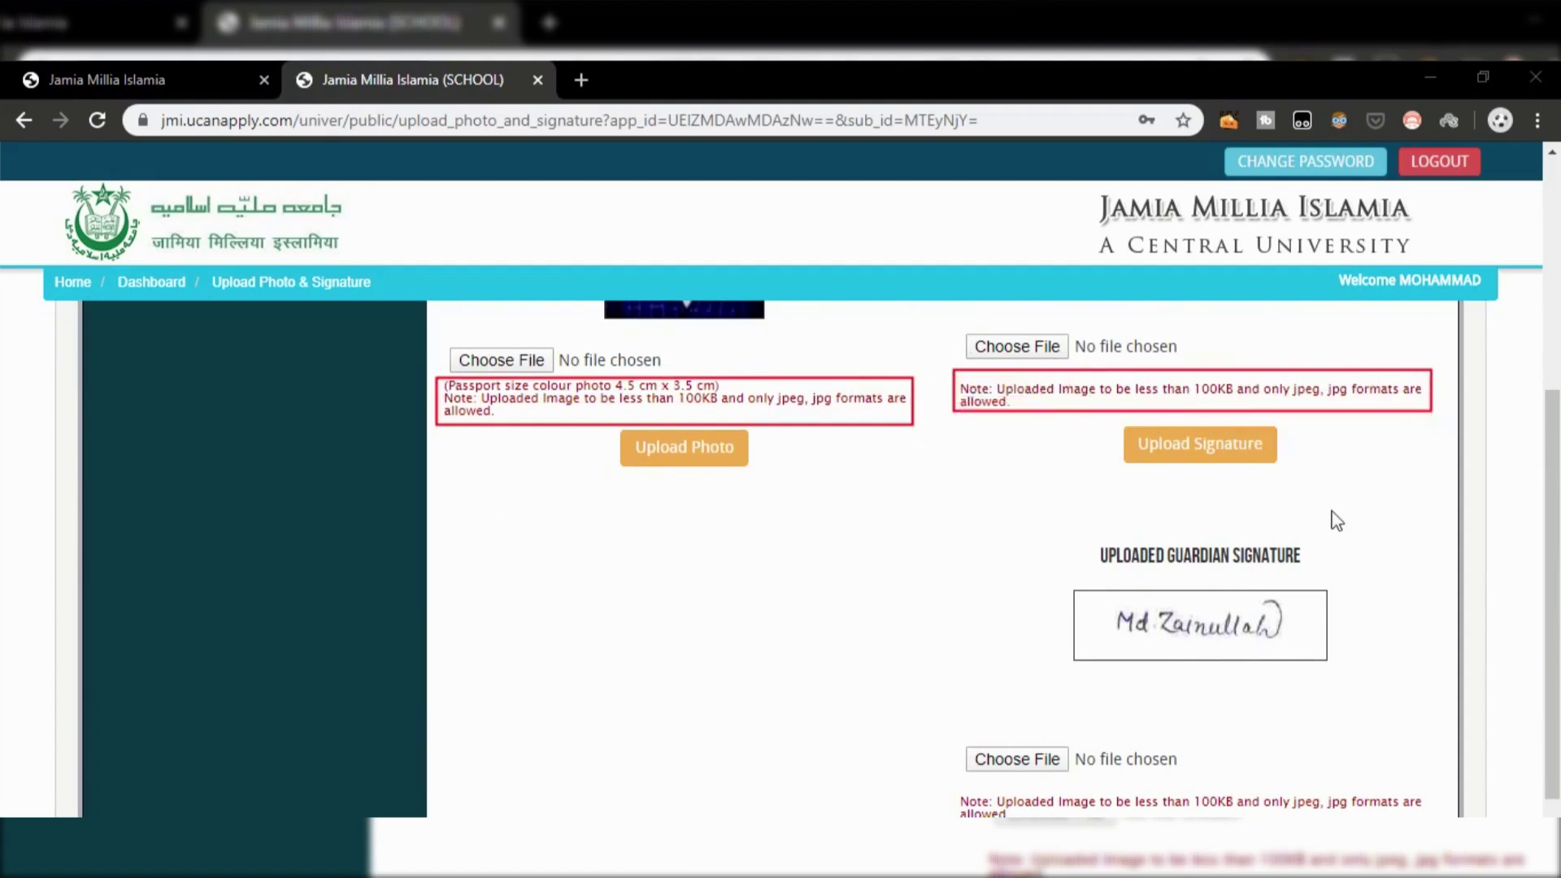
mouse_move(945, 776)
left_mouse_down()
mouse_move(1056, 816)
mouse_move(1429, 816)
left_mouse_up()
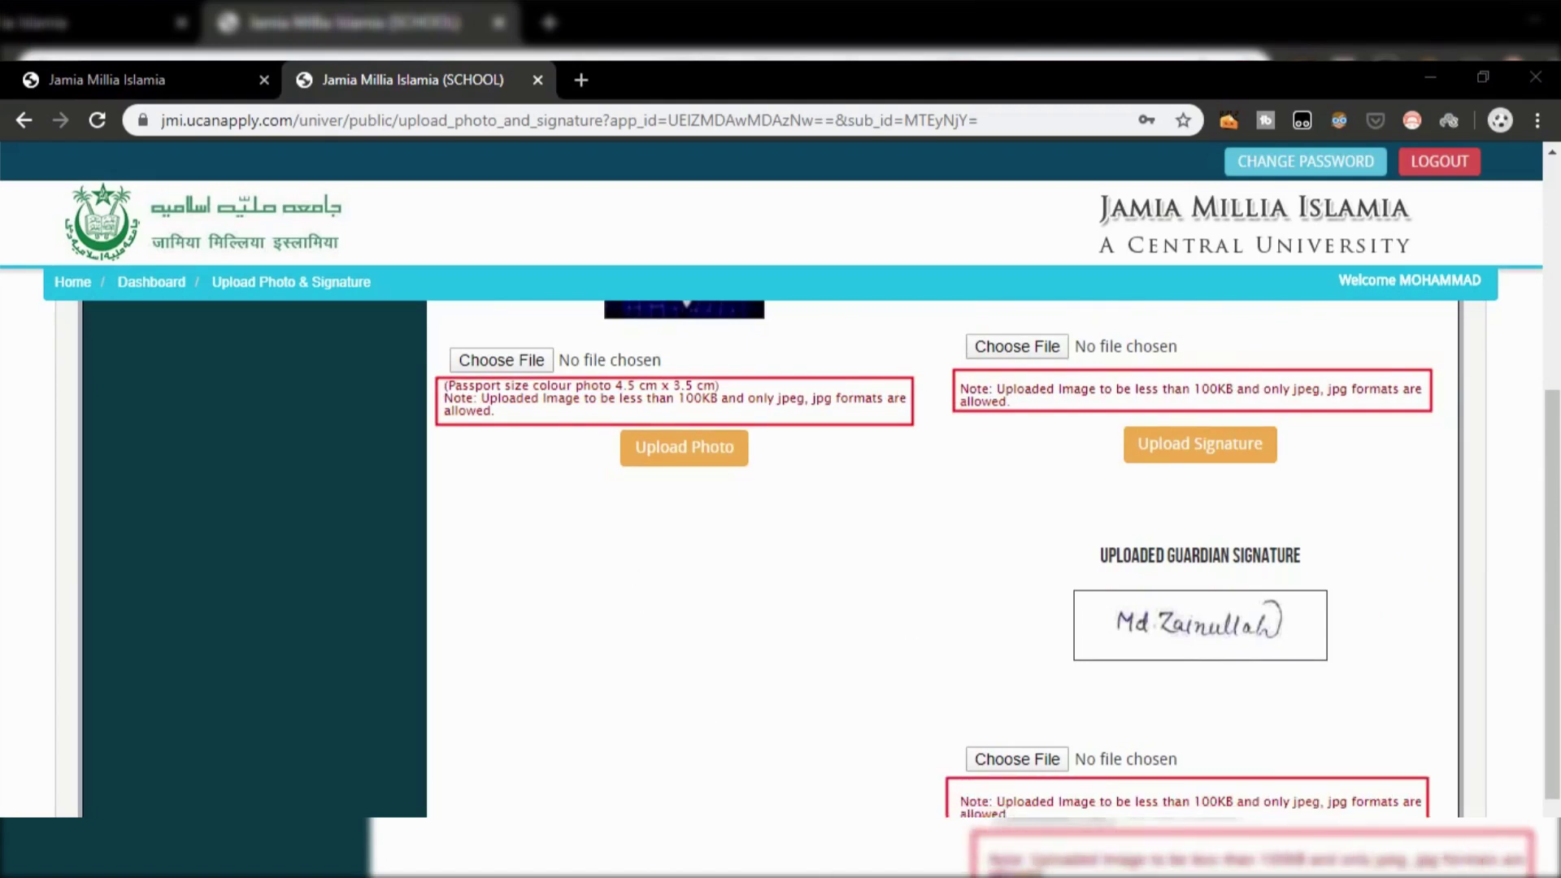
Step: Clear the red boxes and save the existing uploads to reach Academic Detail
key("e")
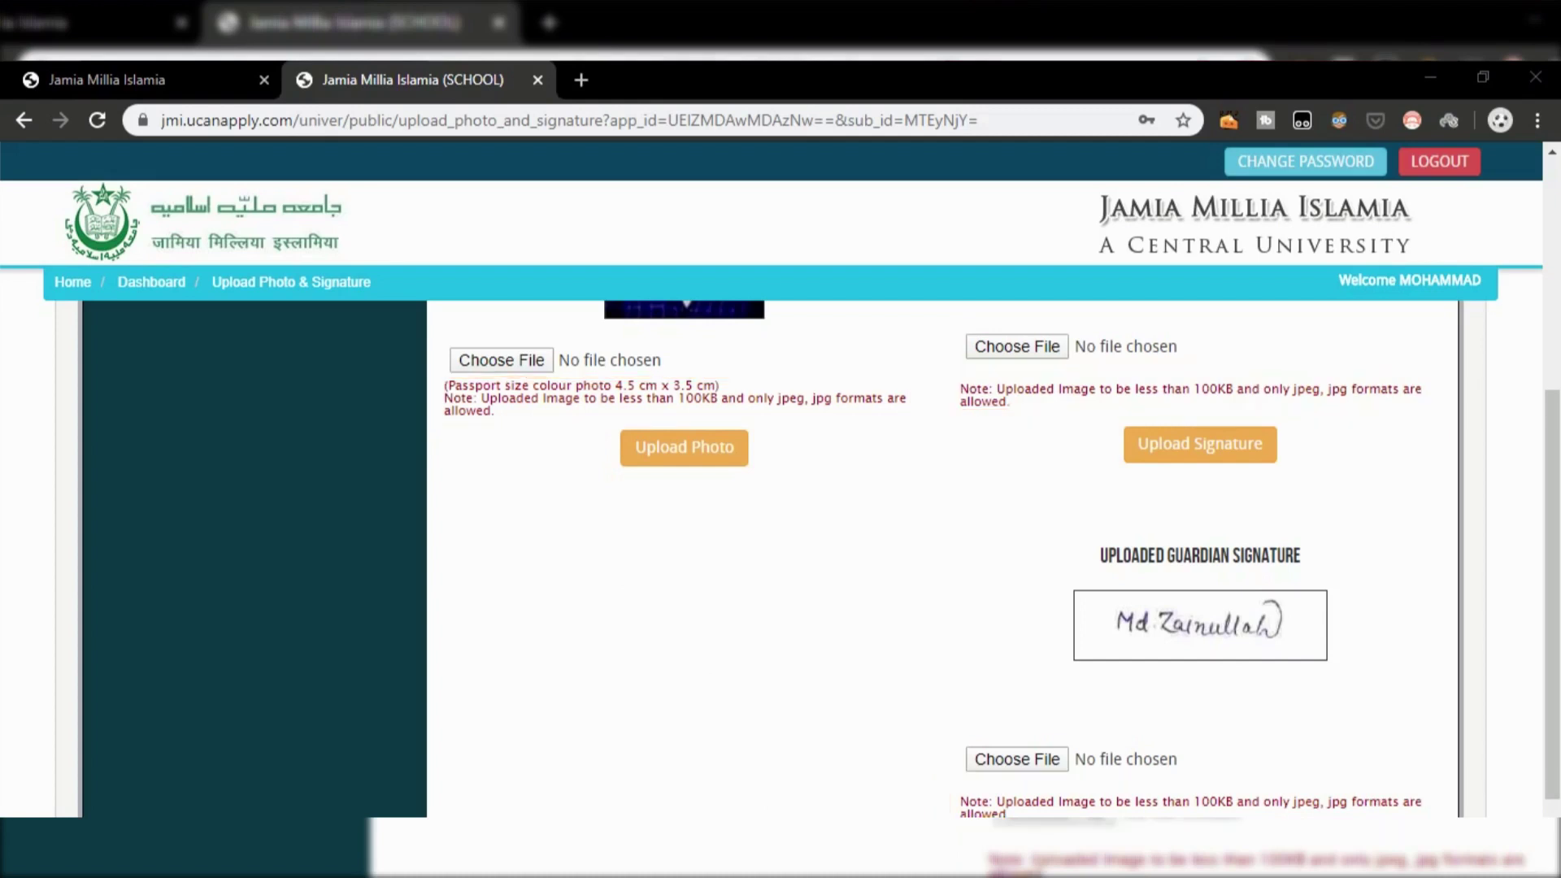
scroll(871, 672, "down", 3)
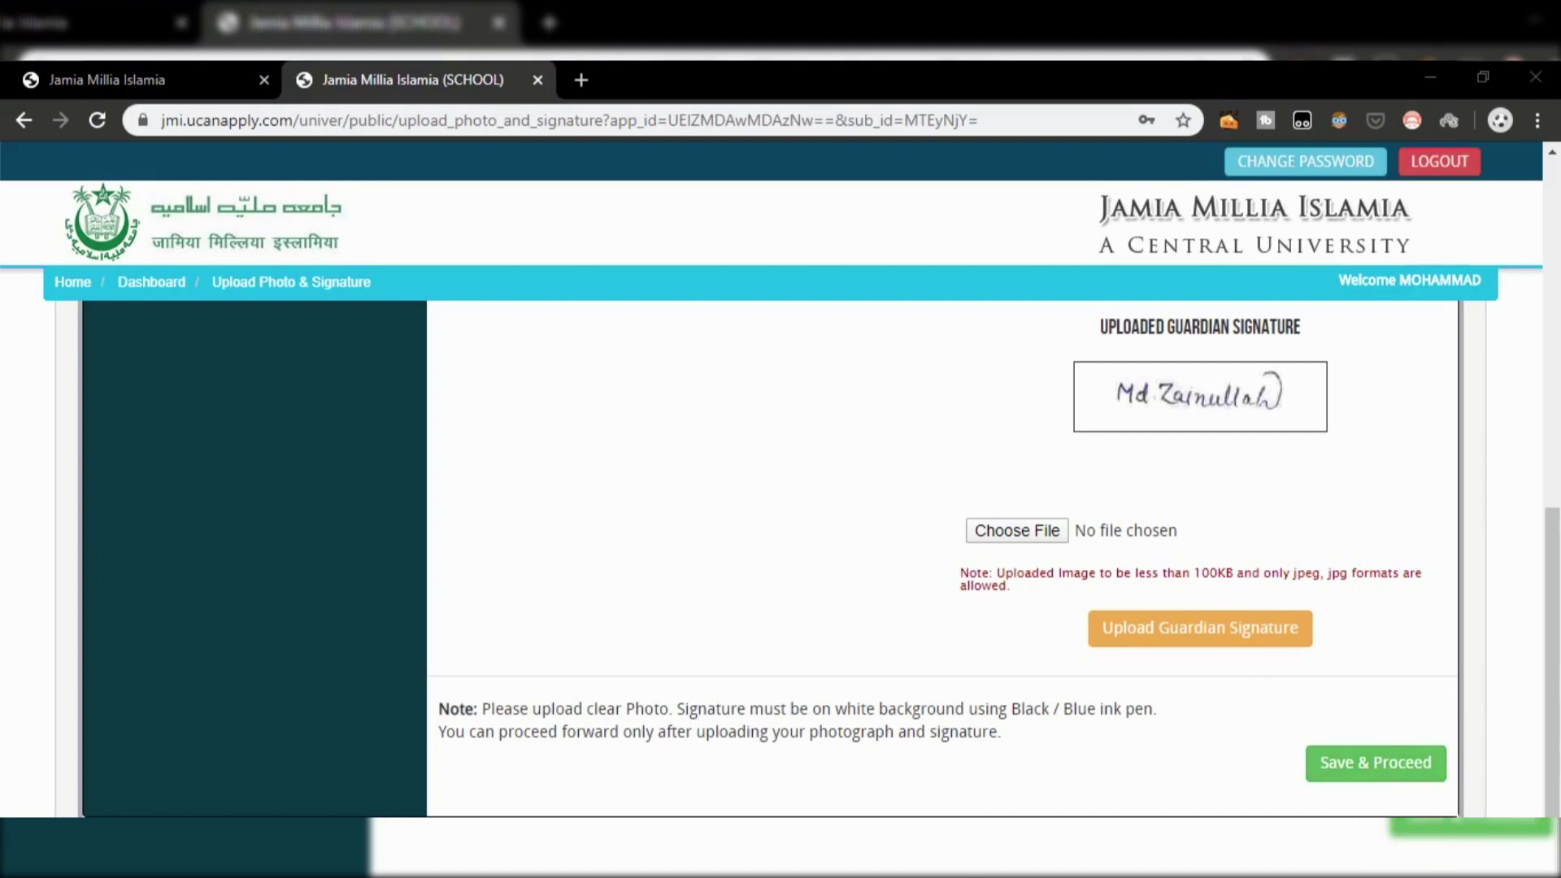
left_click(1376, 763)
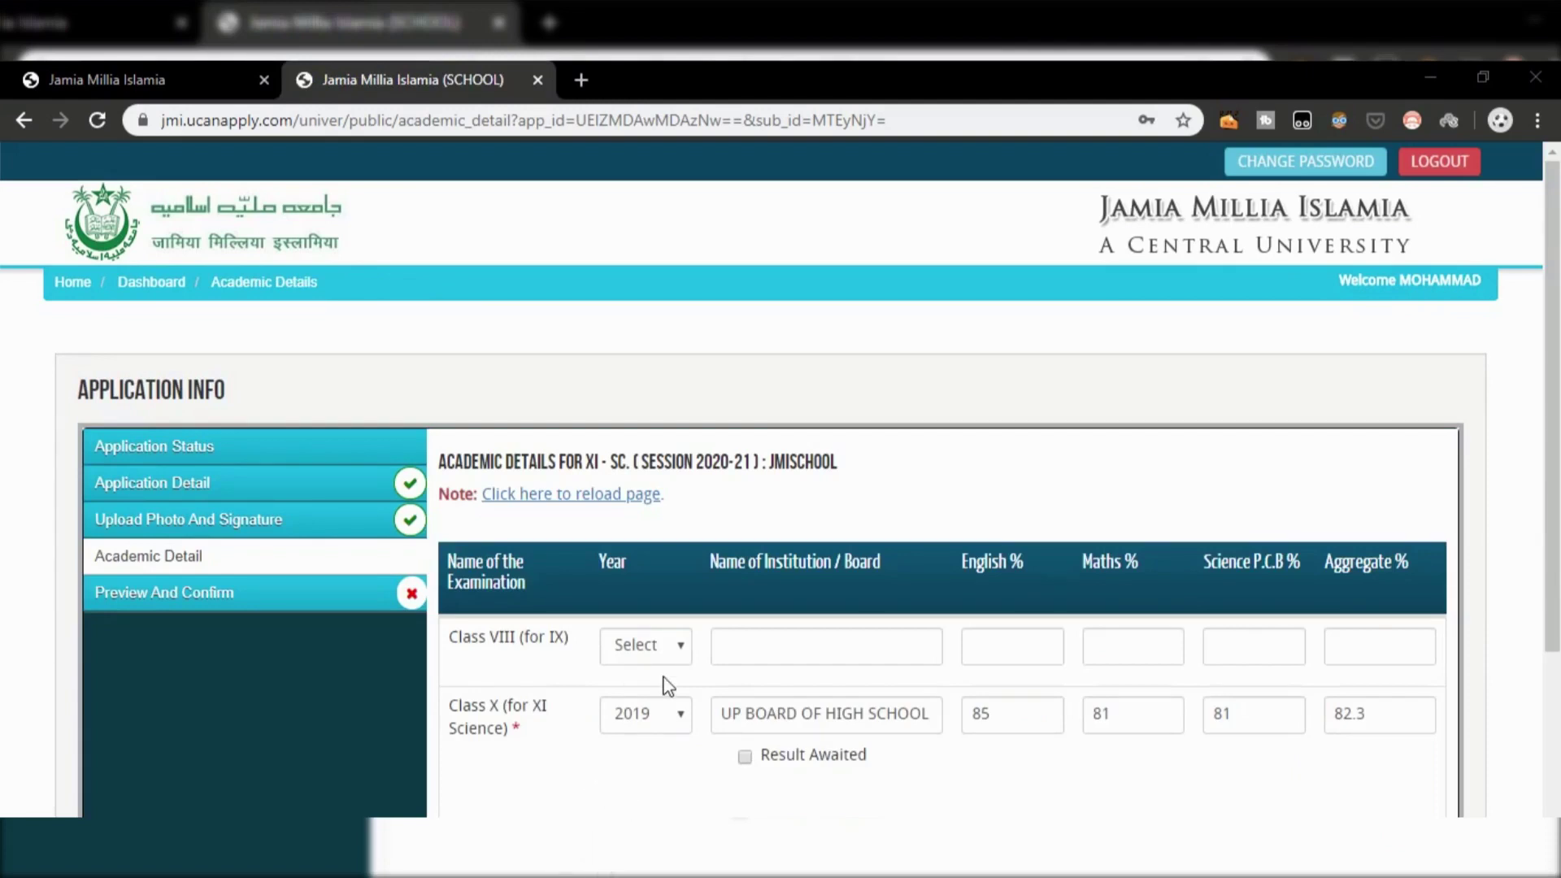
Step: Box the note below the marks table in red, then save and reconfirm the academic details
left_click(665, 661)
scroll(667, 663, "down", 3)
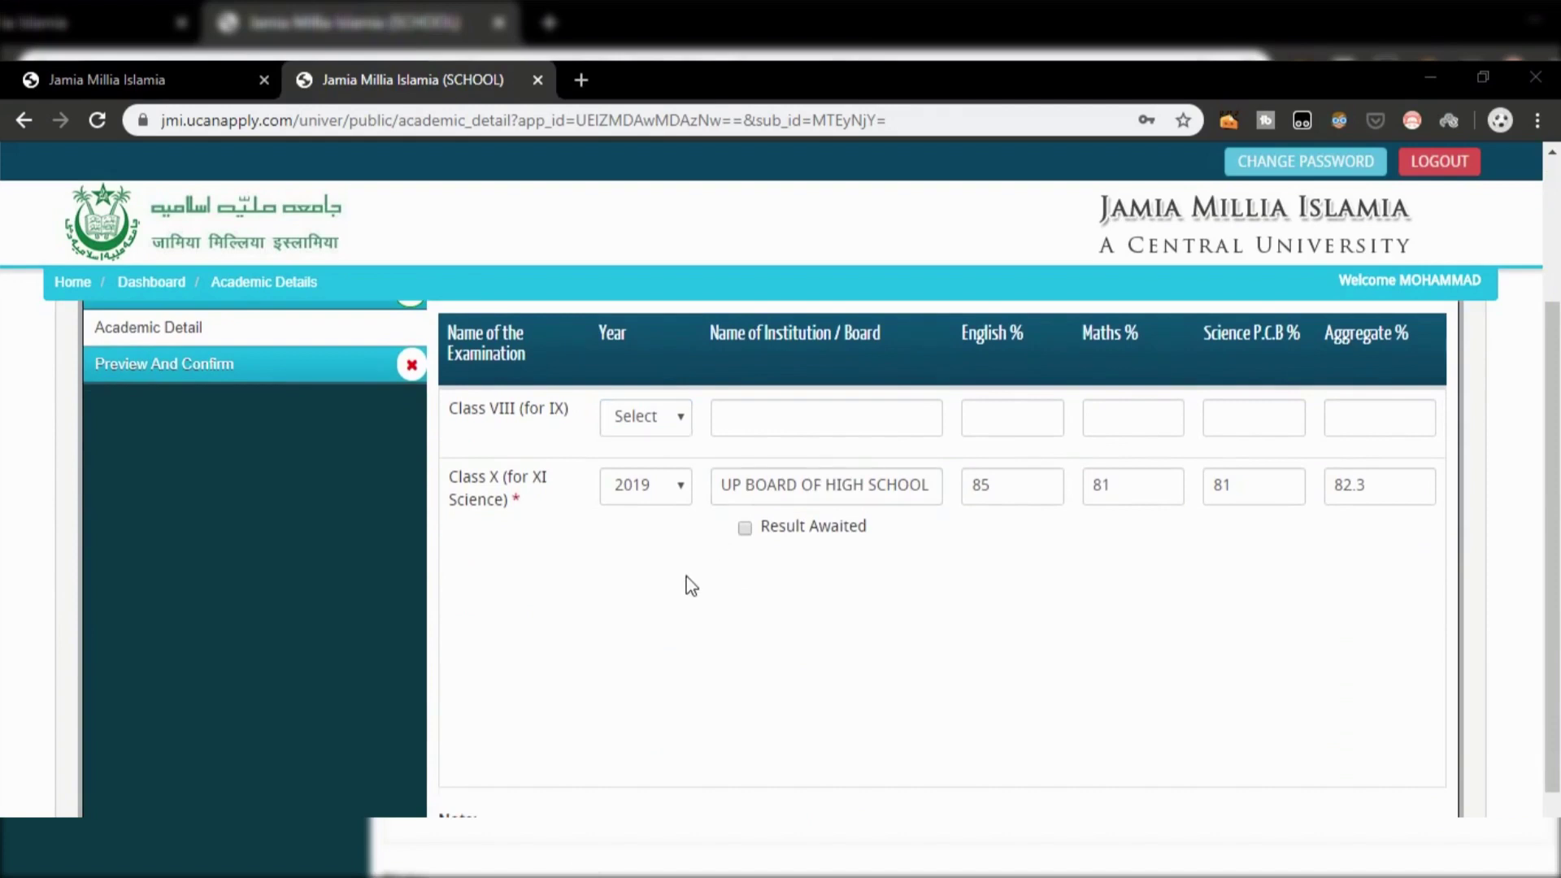
scroll(686, 577, "down", 3)
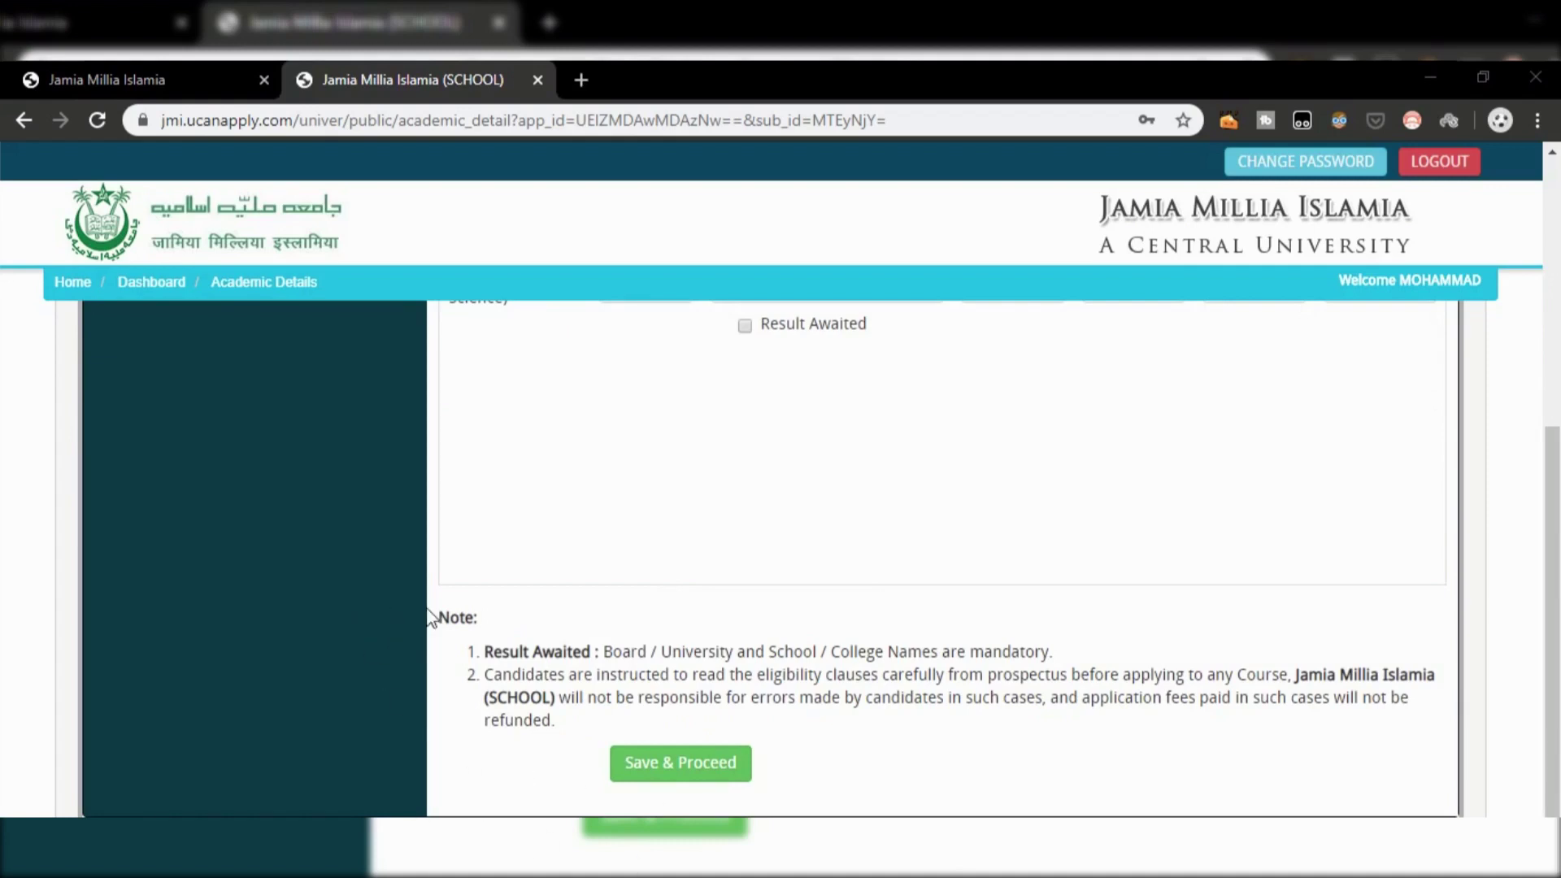
mouse_move(439, 594)
left_mouse_down()
mouse_move(981, 727)
mouse_move(1364, 719)
mouse_move(1451, 734)
left_mouse_up()
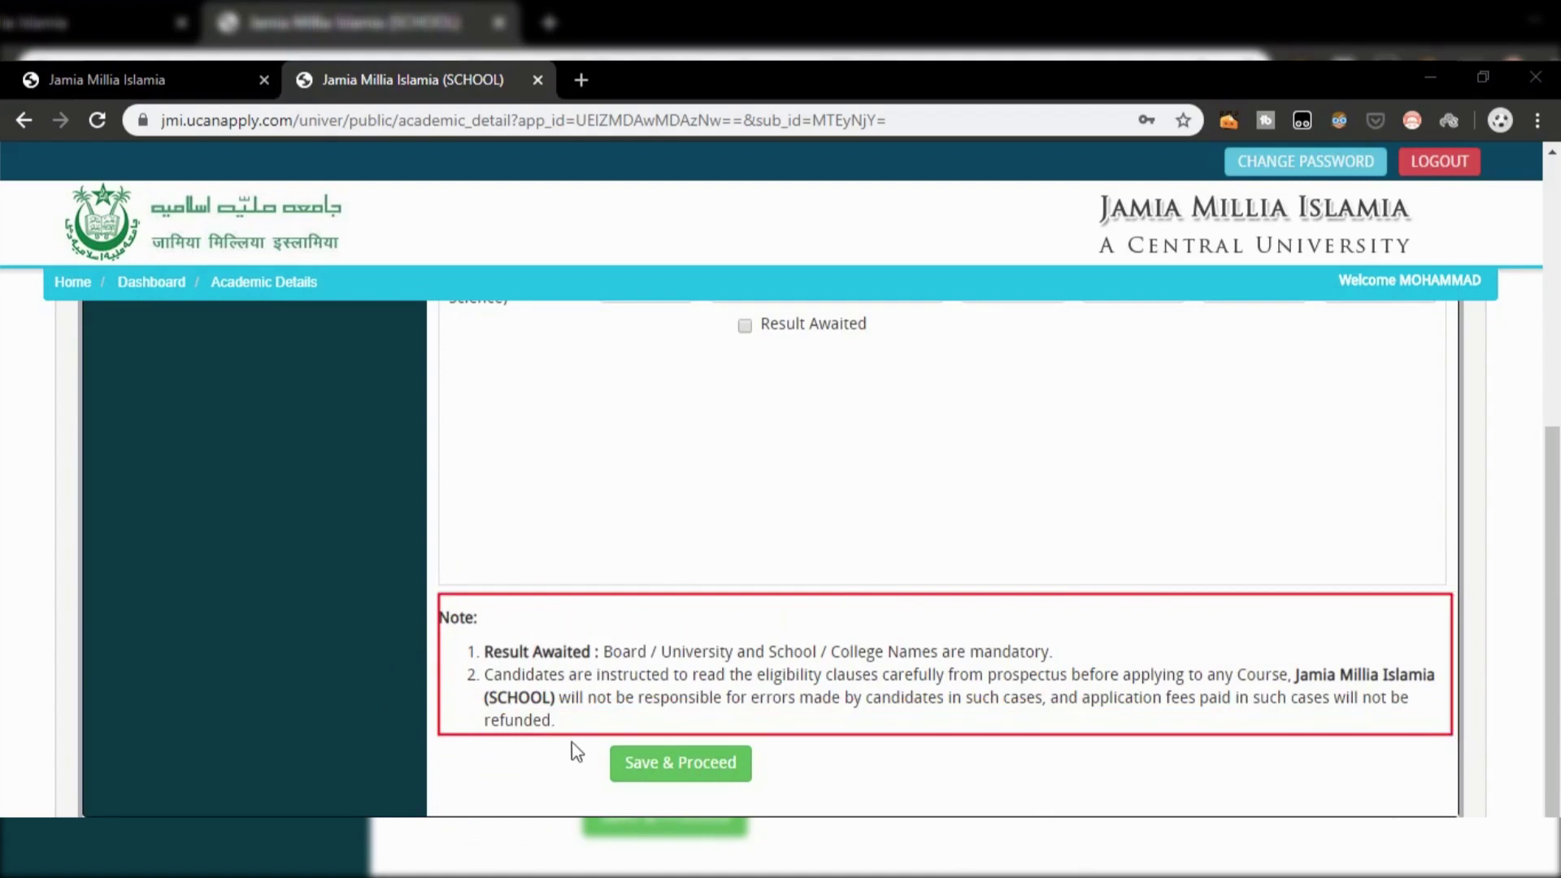
left_click_drag(593, 742, 767, 787)
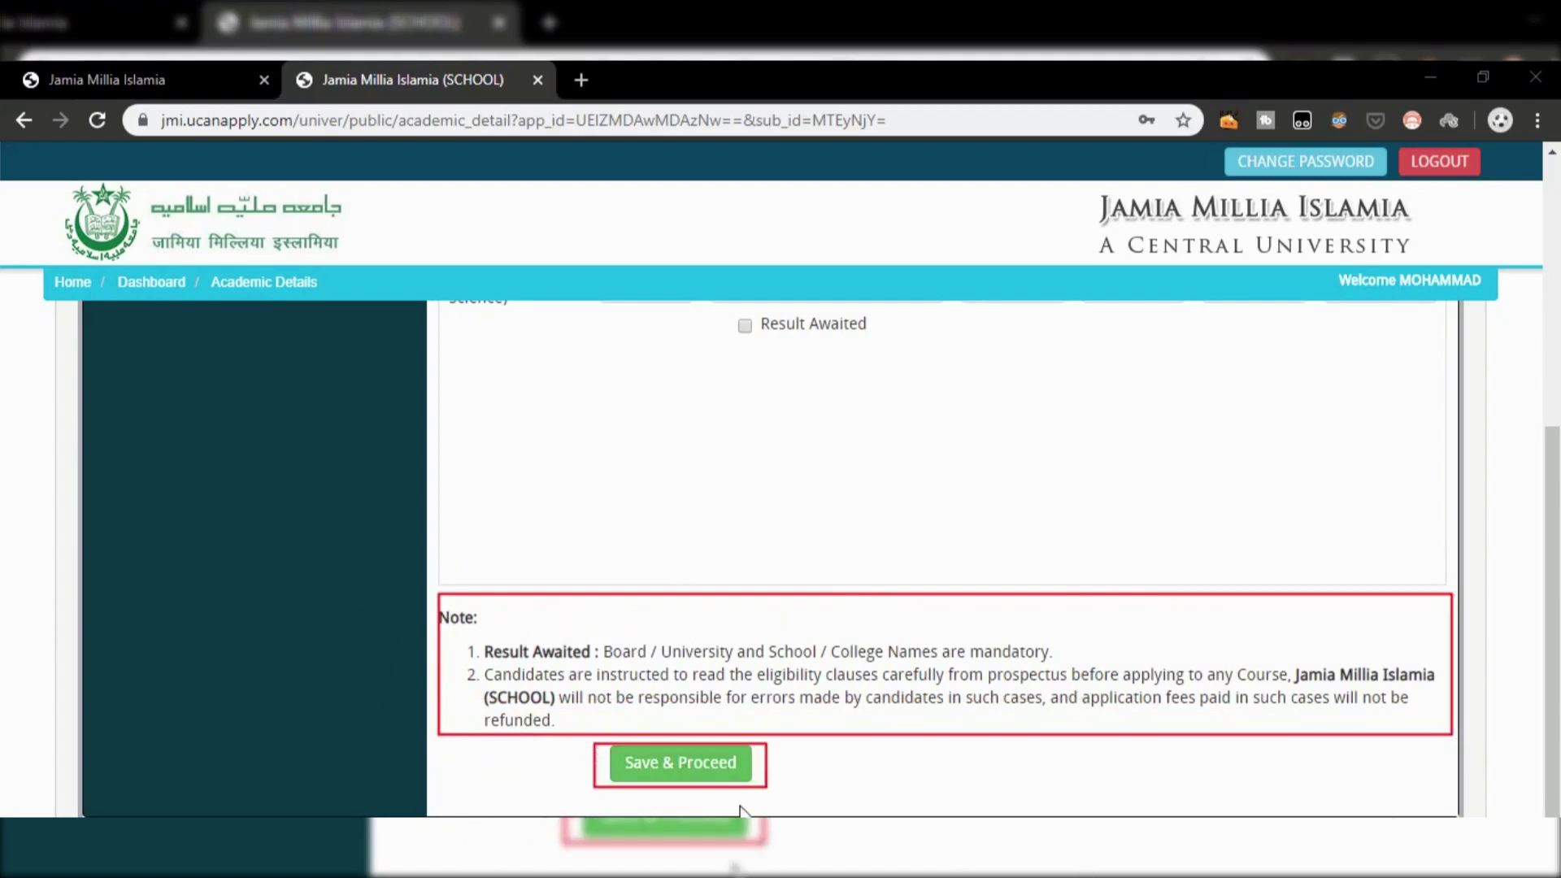
key("Escape")
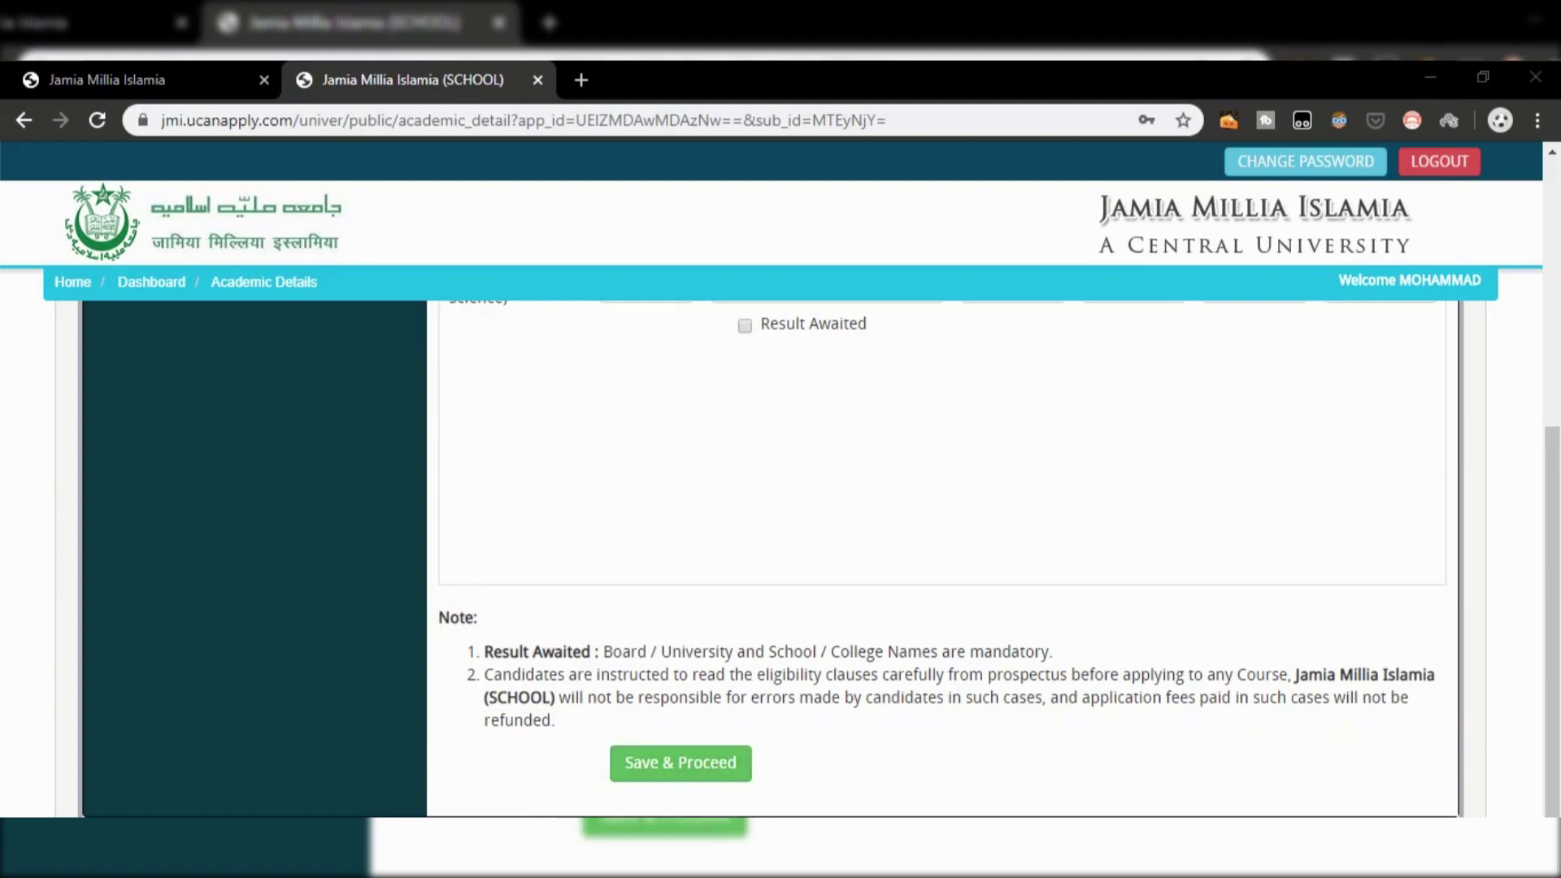
left_click(670, 764)
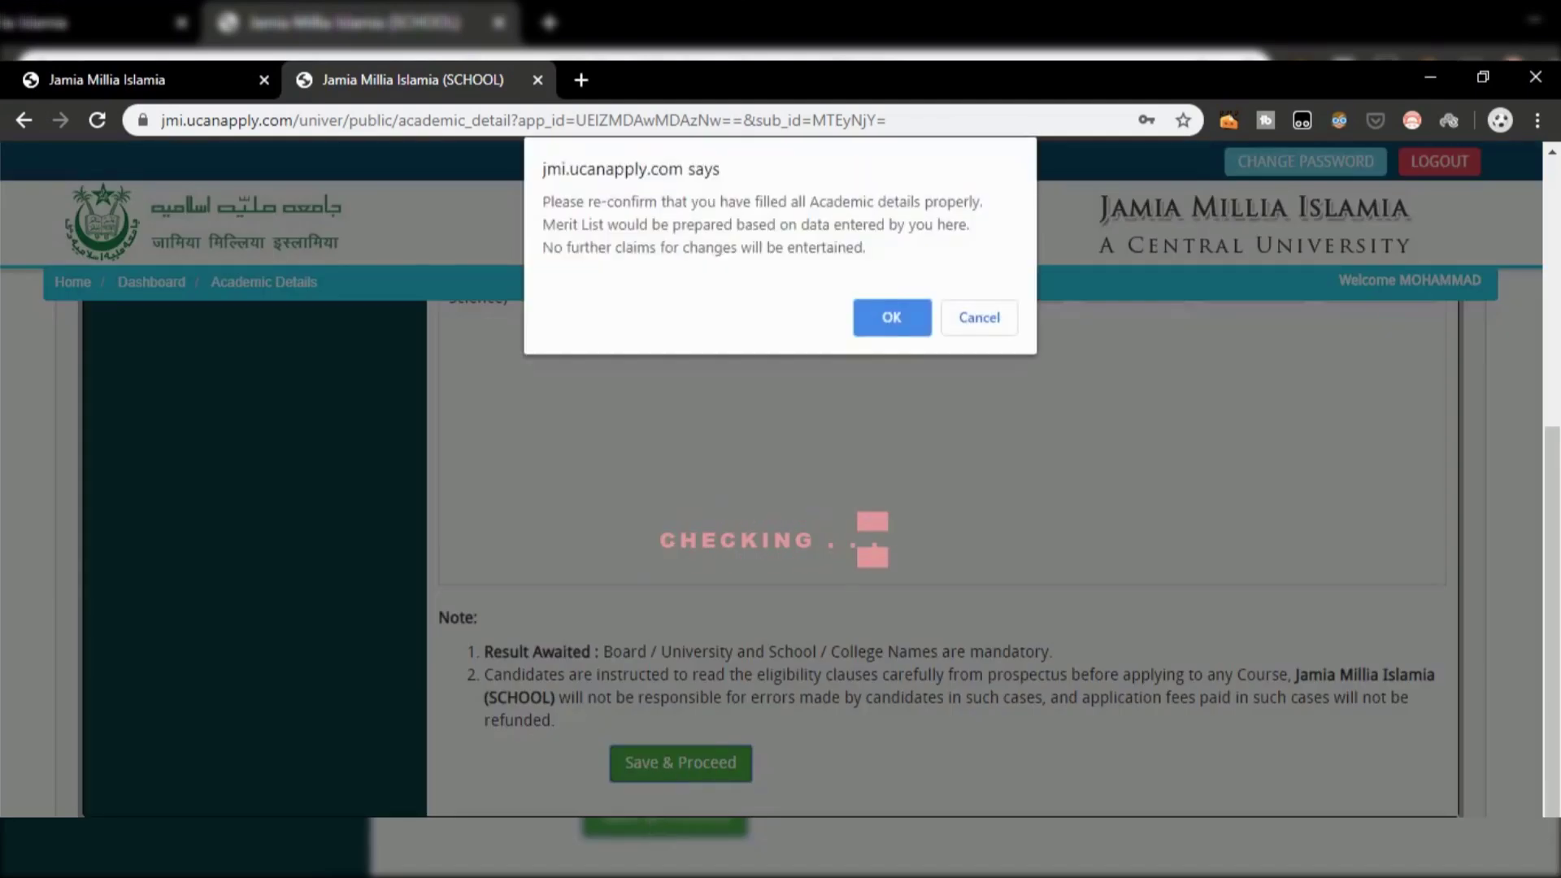
left_click(892, 317)
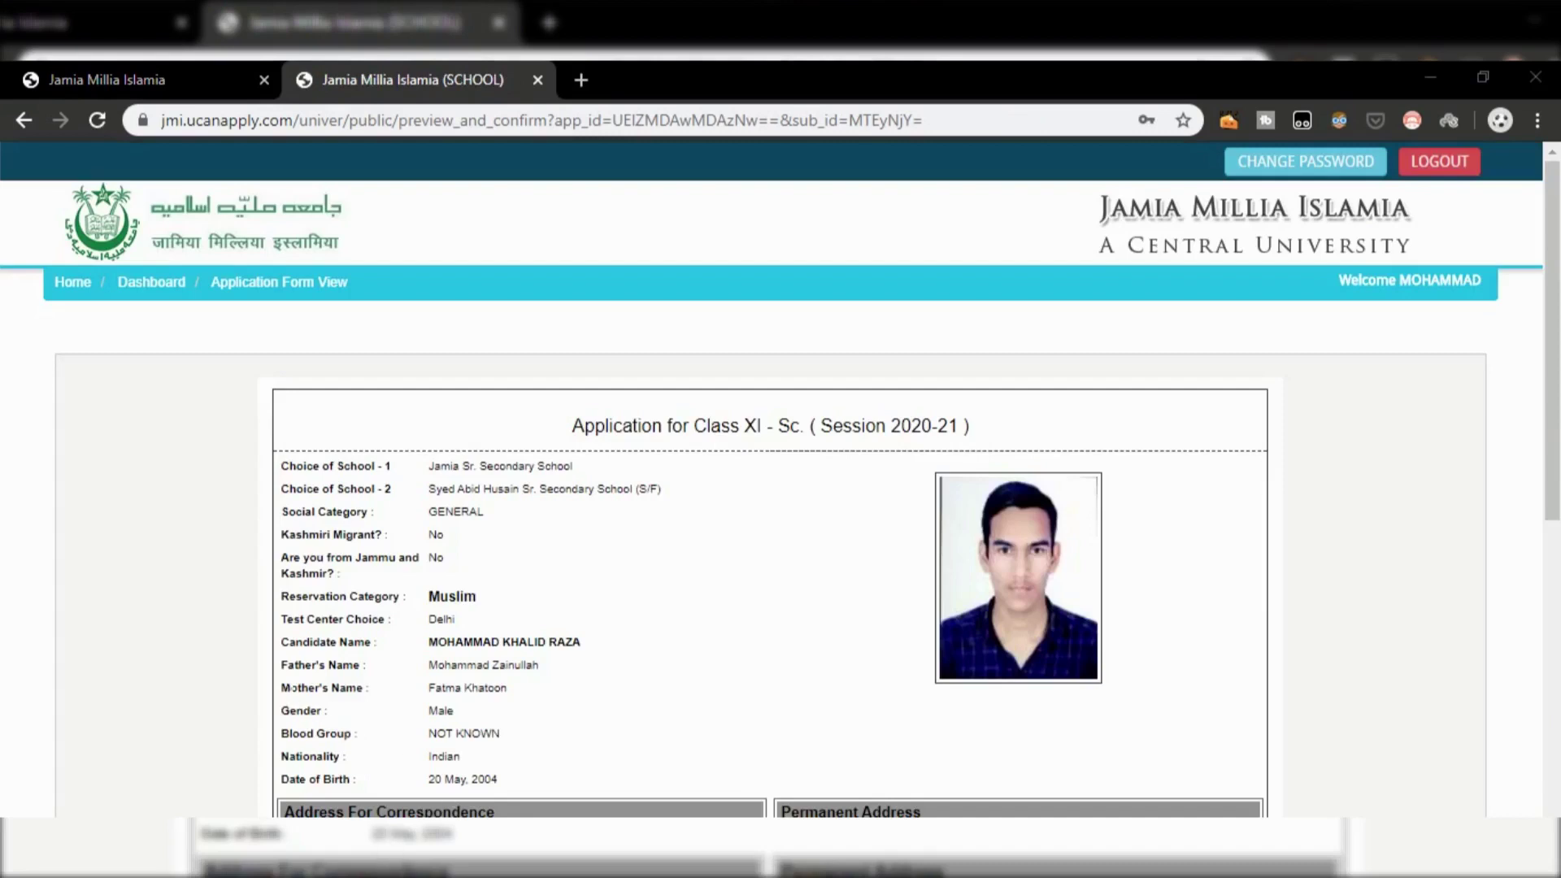
Step: Tick 'I confirm the above' on the Class XI - Sc. preview and choose Confirm & Submit
scroll(449, 699, "down", 1)
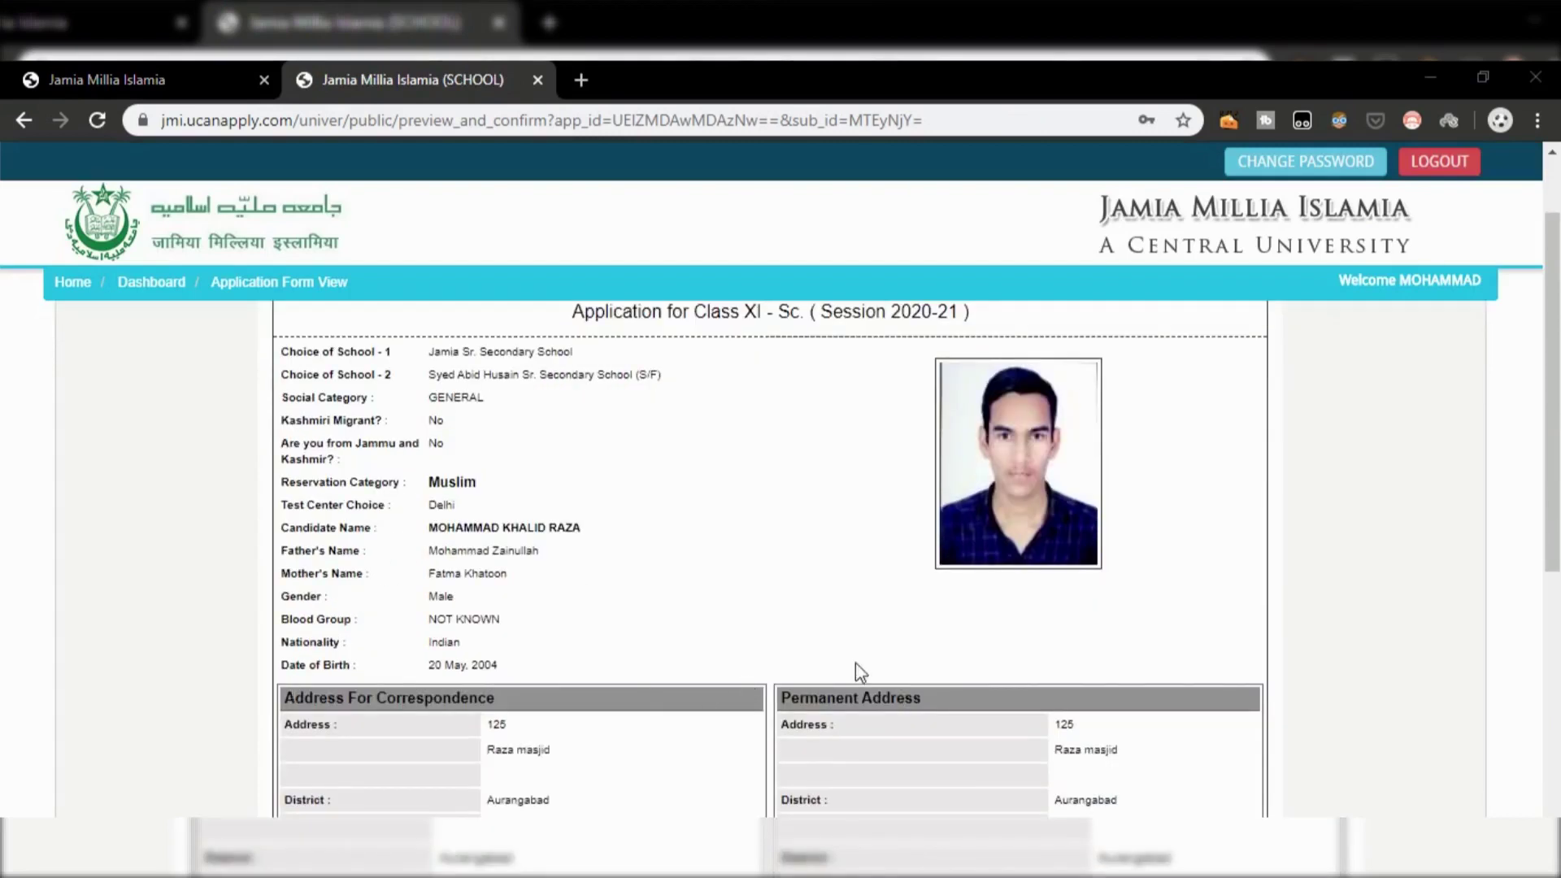
mouse_move(1553, 530)
left_mouse_down()
mouse_move(1546, 549)
mouse_move(1532, 543)
left_mouse_up()
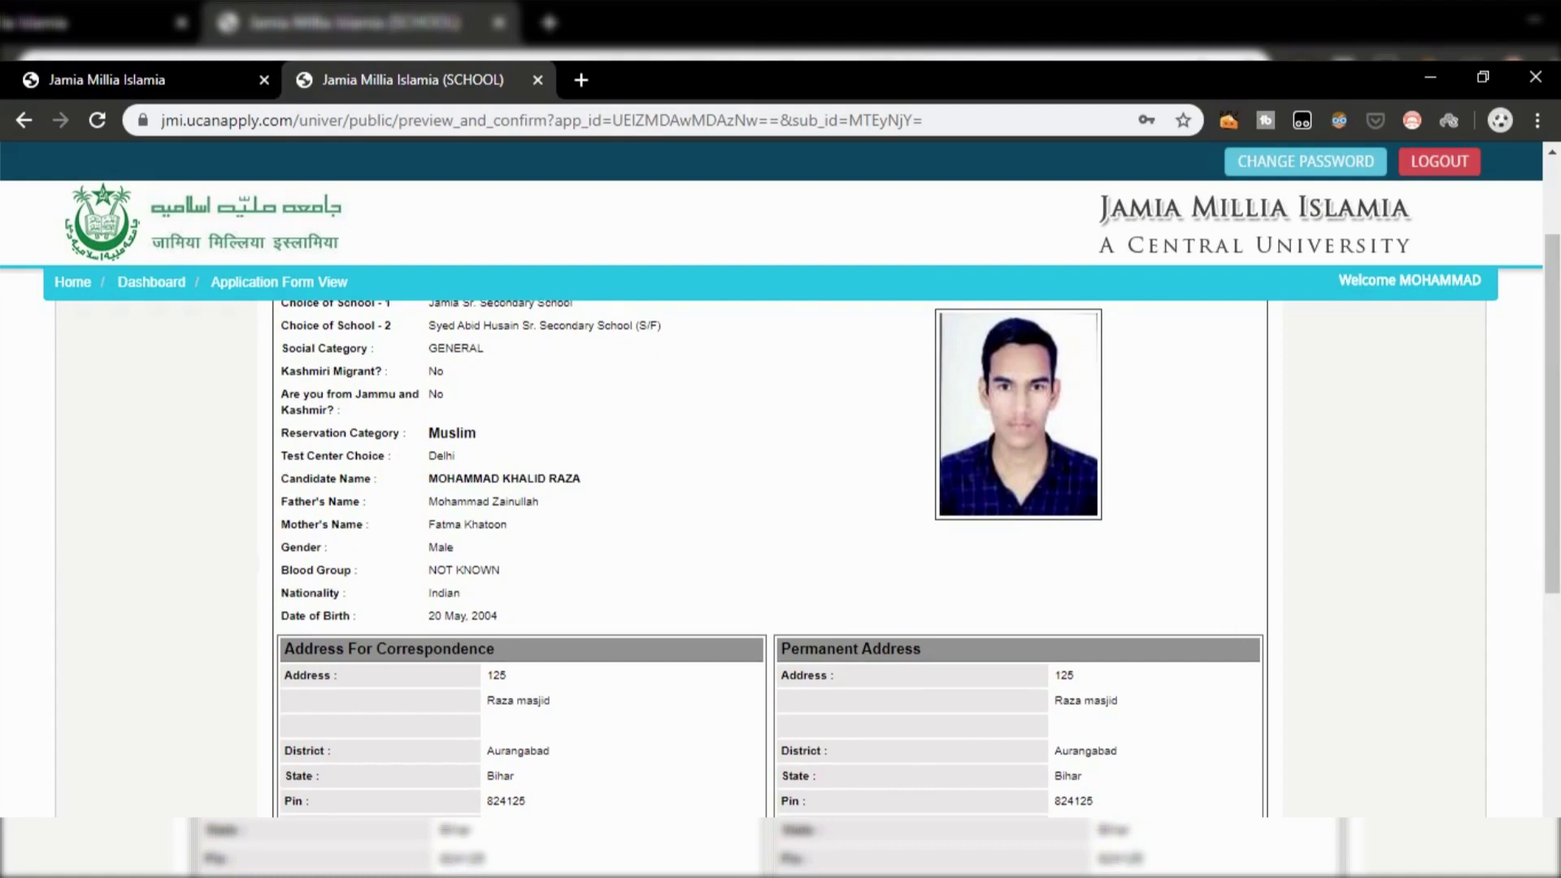
scroll(772, 561, "down", 5)
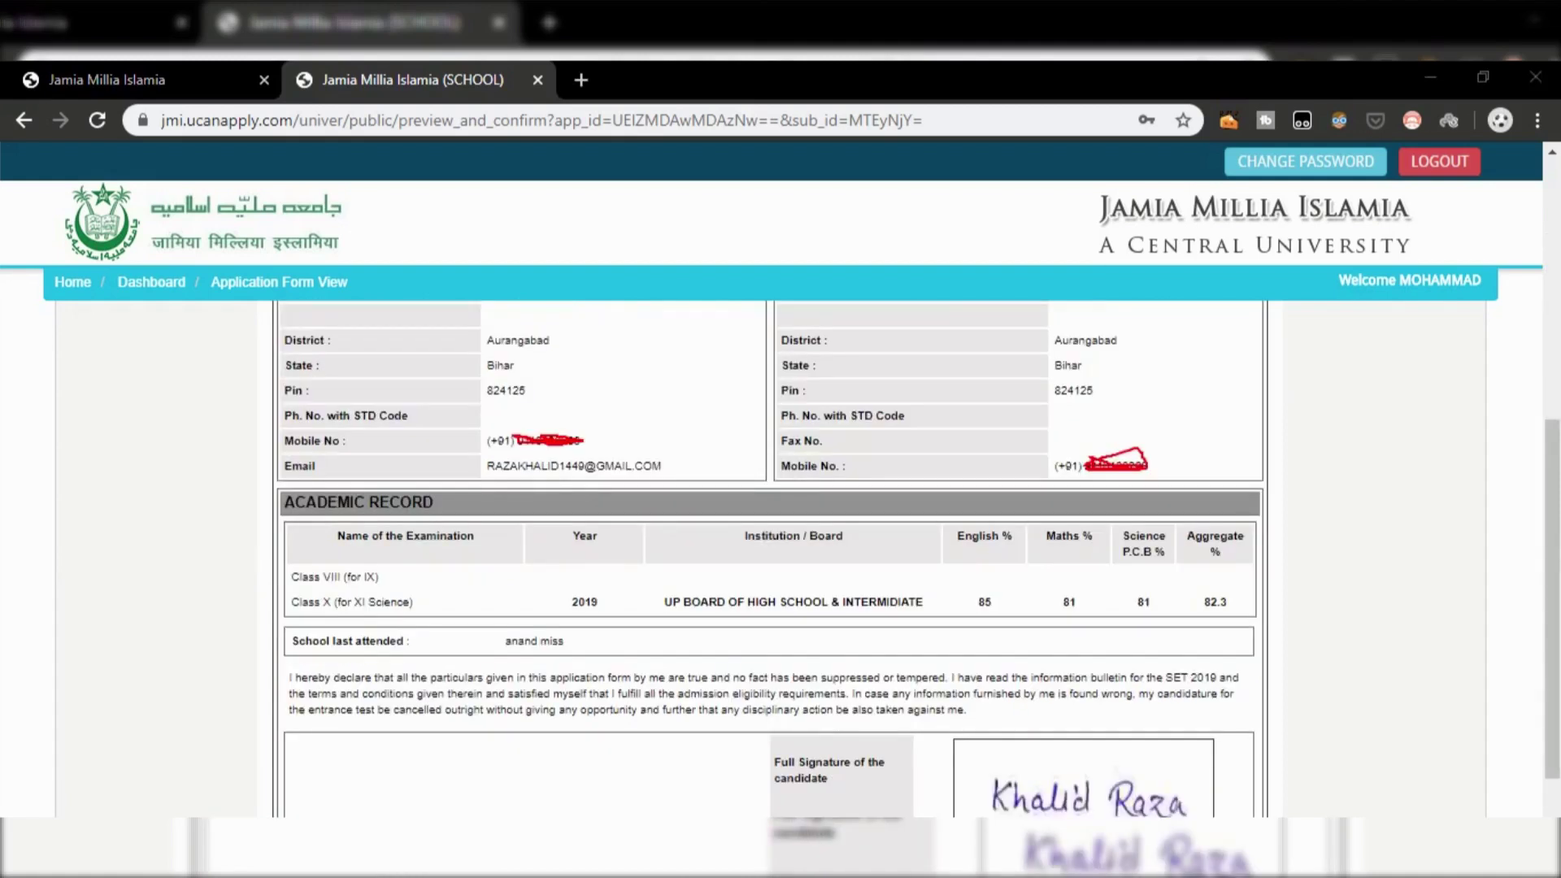
scroll(773, 561, "down", 4)
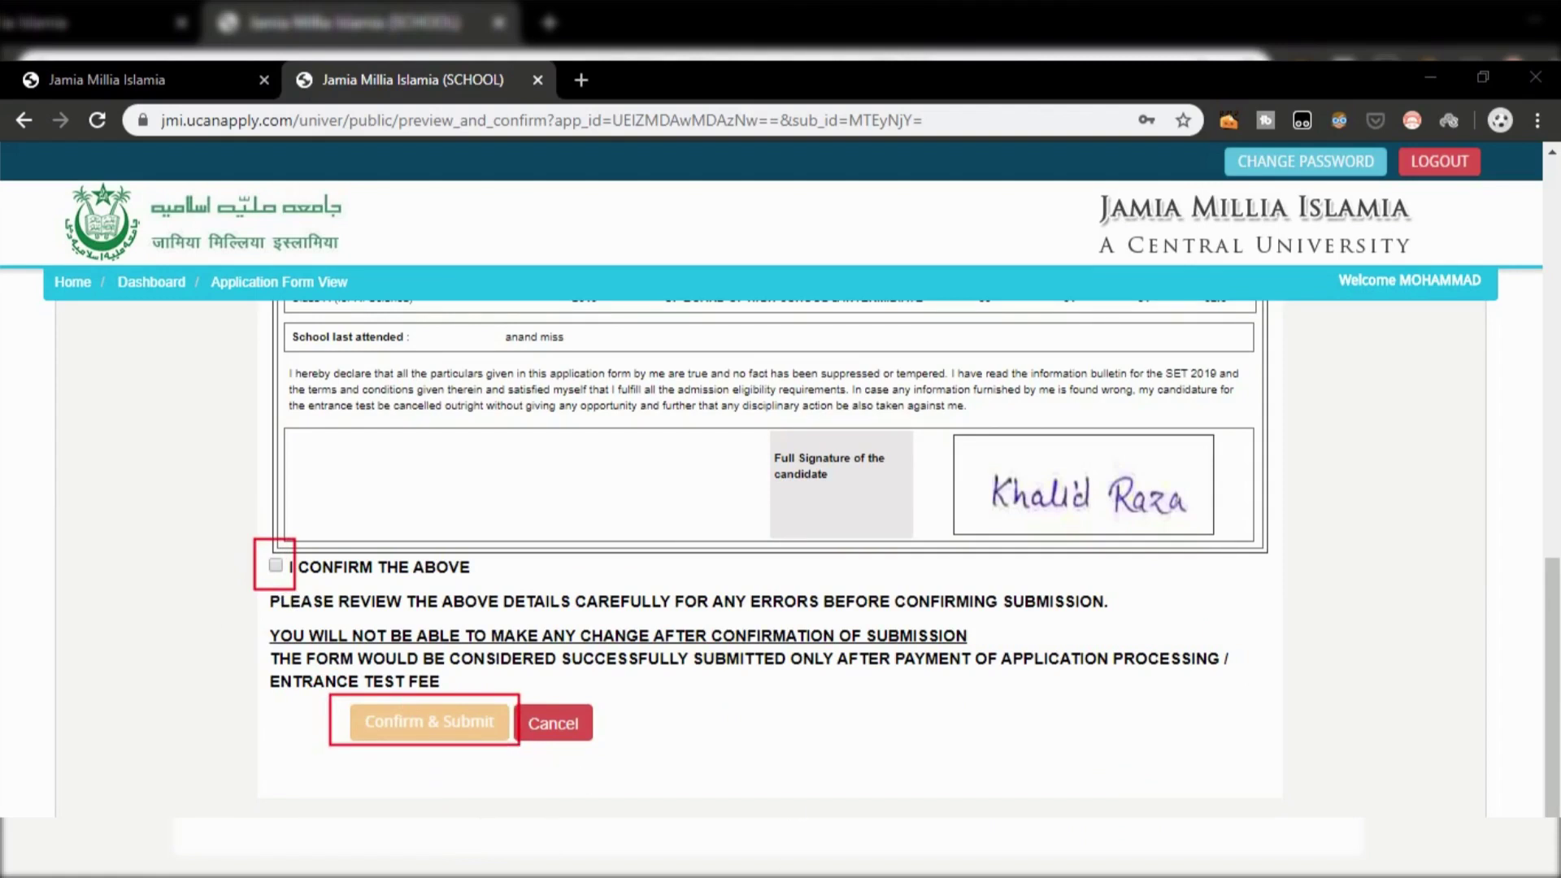
left_click(277, 566)
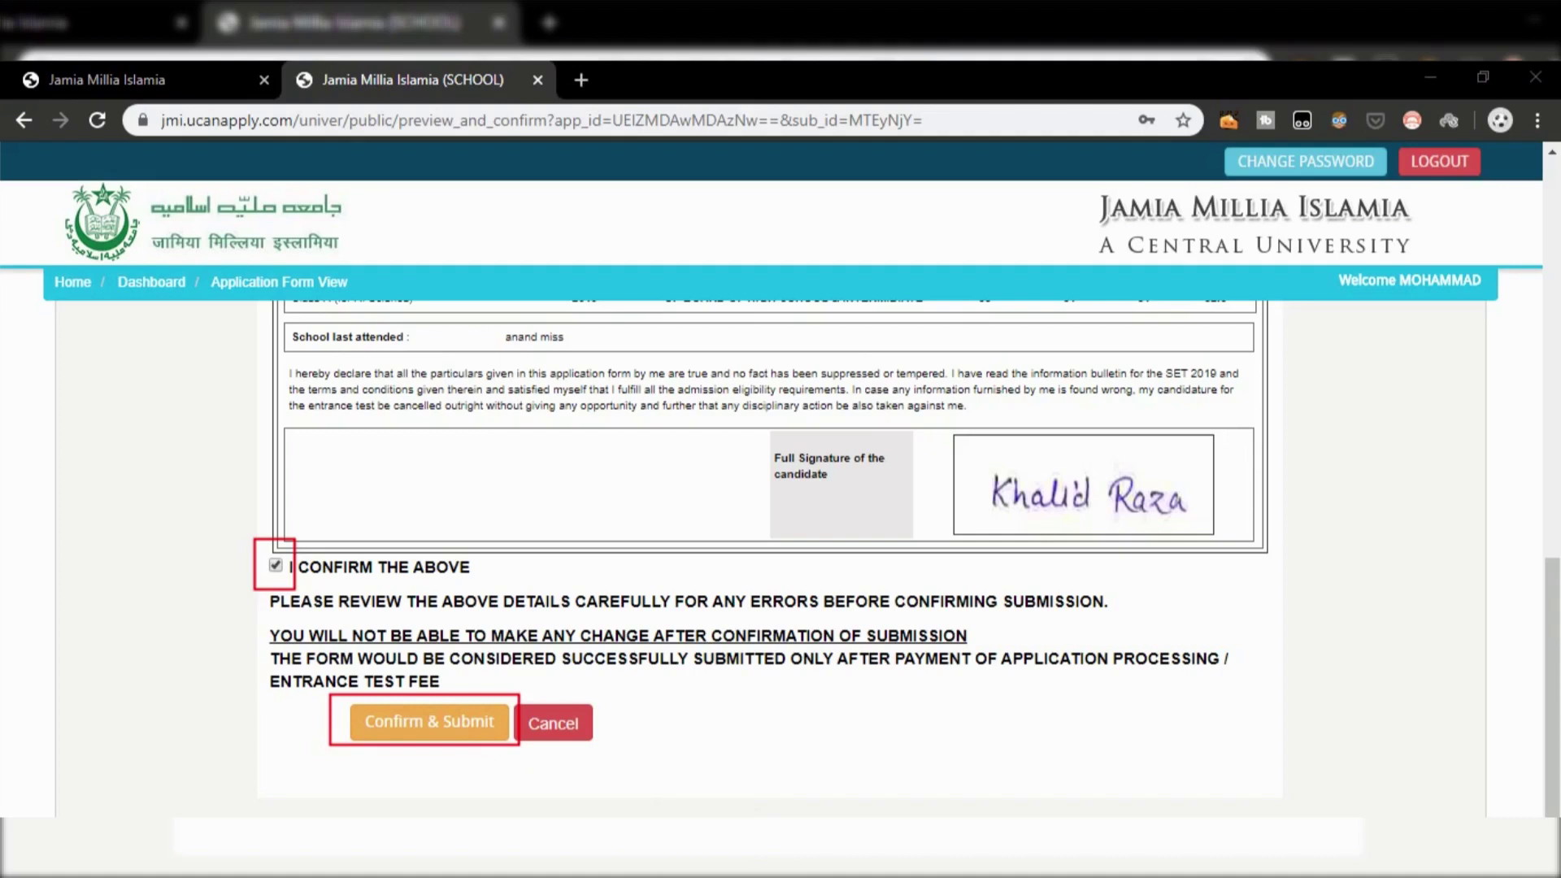
left_click(417, 724)
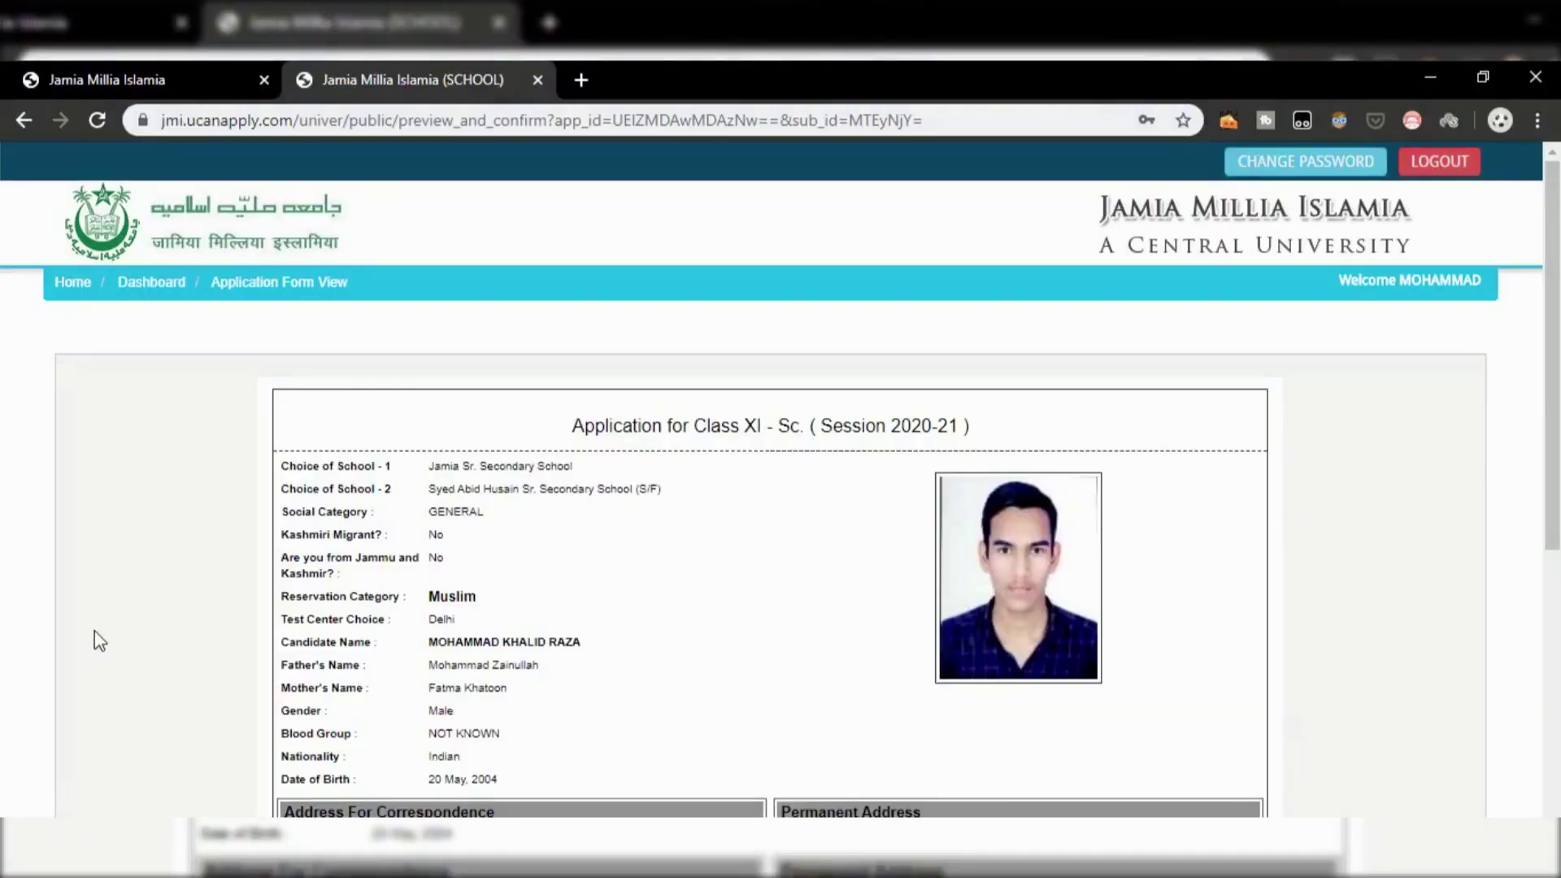
Step: Choose Proceed To Payment at the bottom of the submitted Class XI - Sc. application view
scroll(94, 632, "down", 1)
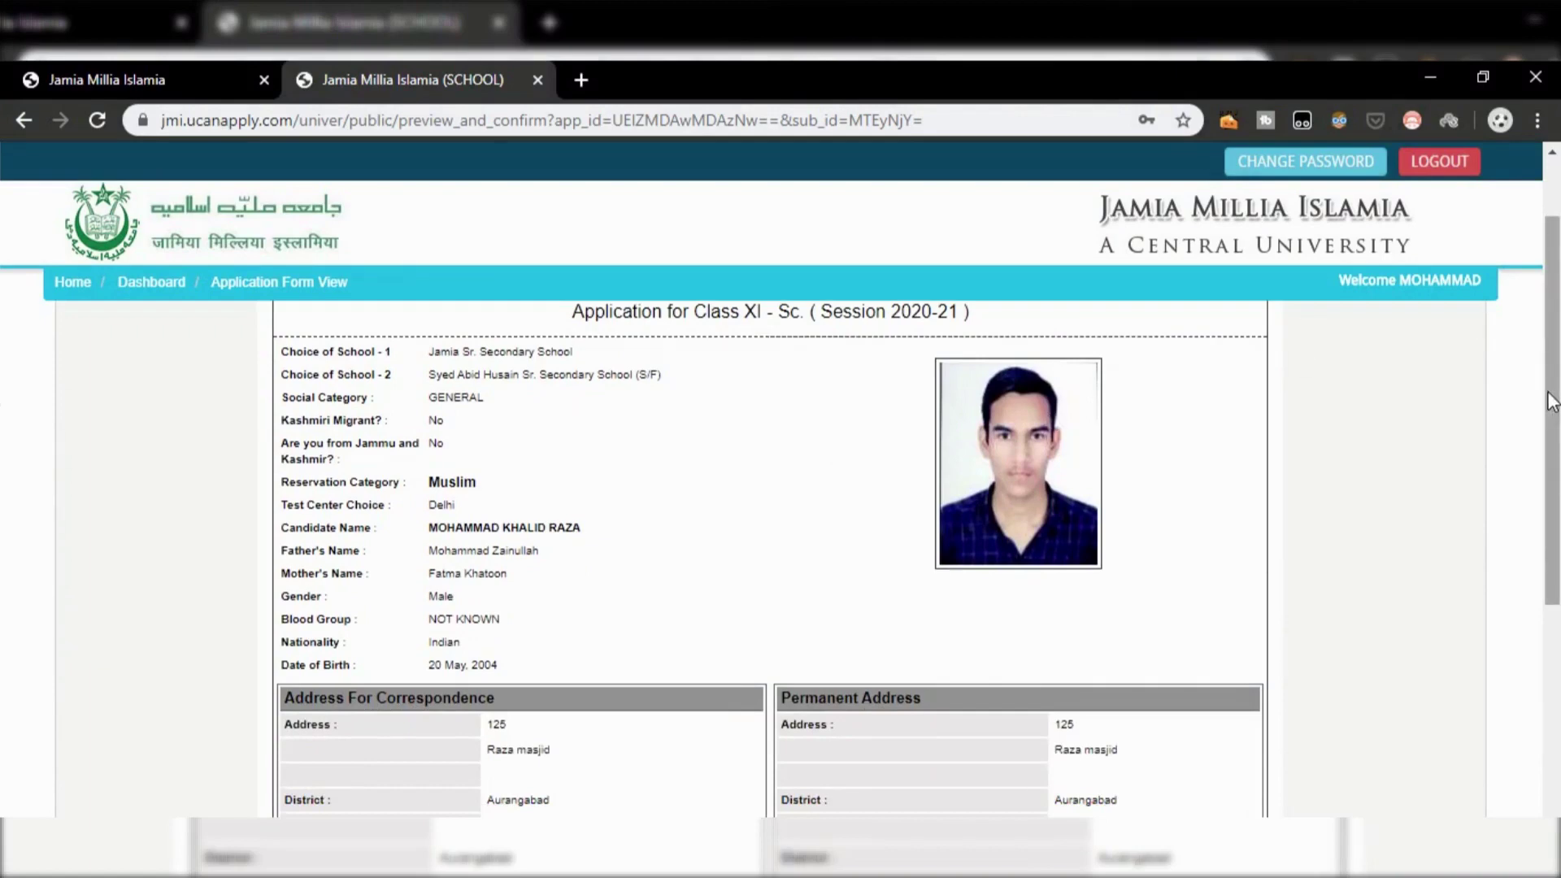
left_click_drag(1551, 400, 1551, 713)
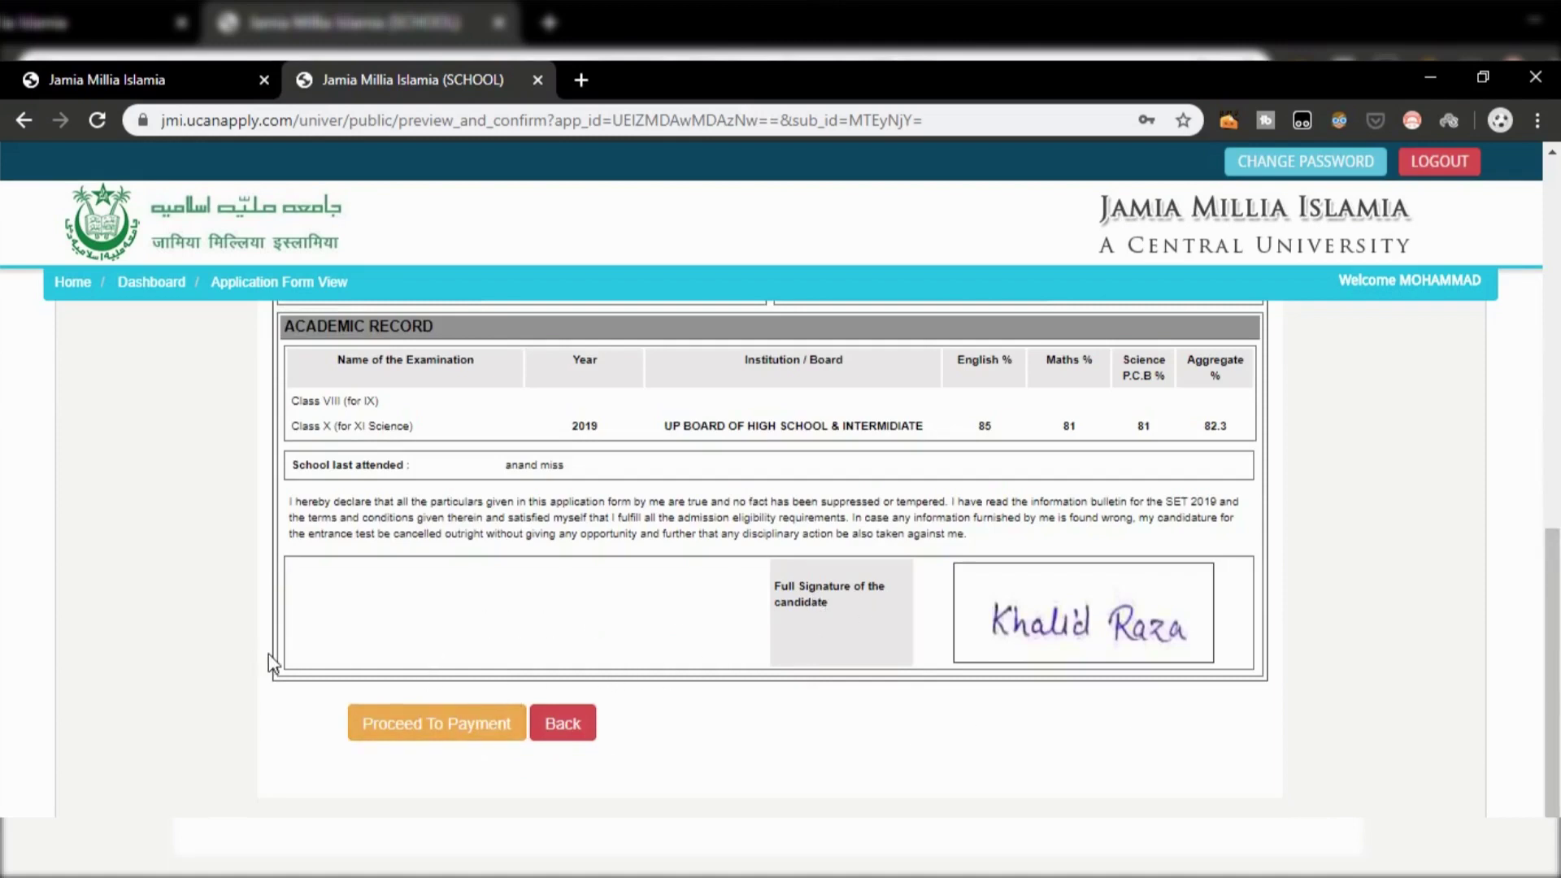
left_click(393, 740)
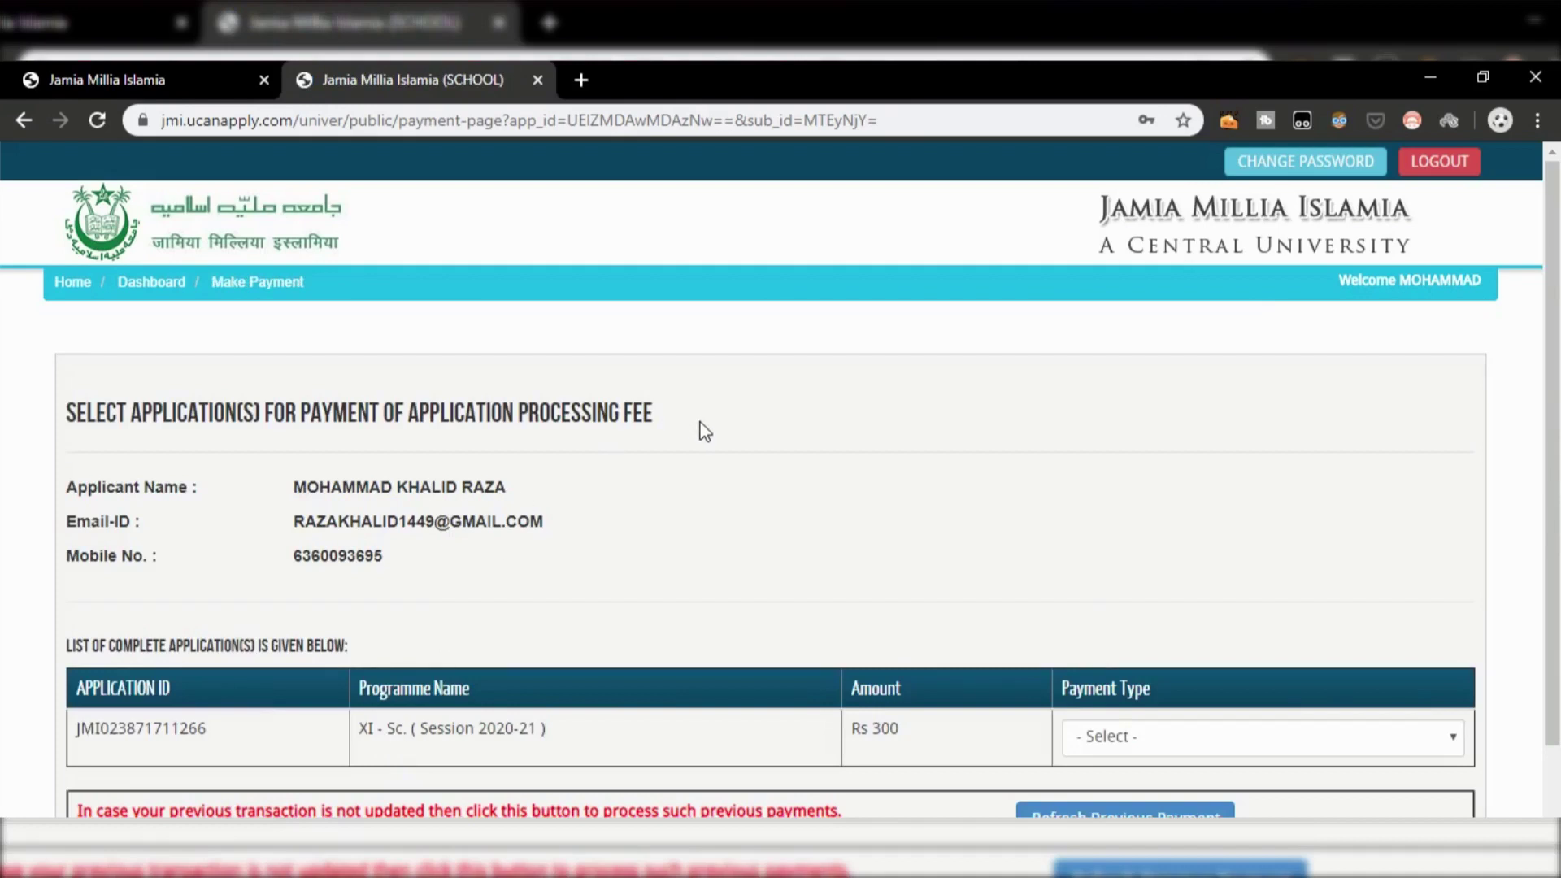
Step: Pay the Rs 300 fee ONLINE by Debit Card and proceed to the Rs. 307.69 summary
left_click(1163, 741)
left_click(1168, 789)
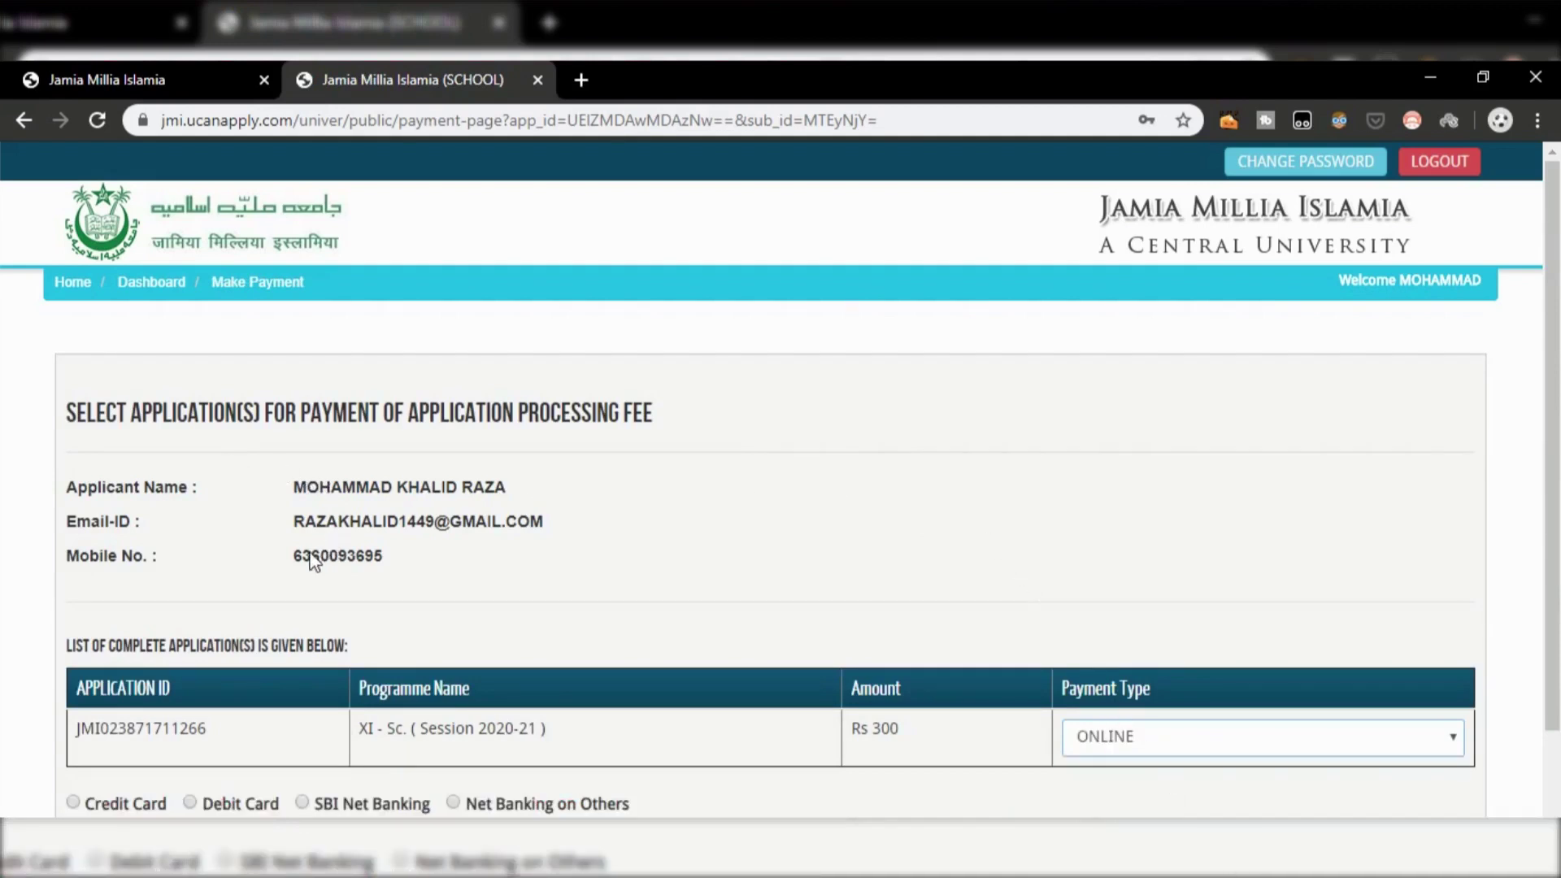
left_click(190, 804)
scroll(190, 803, "down", 4)
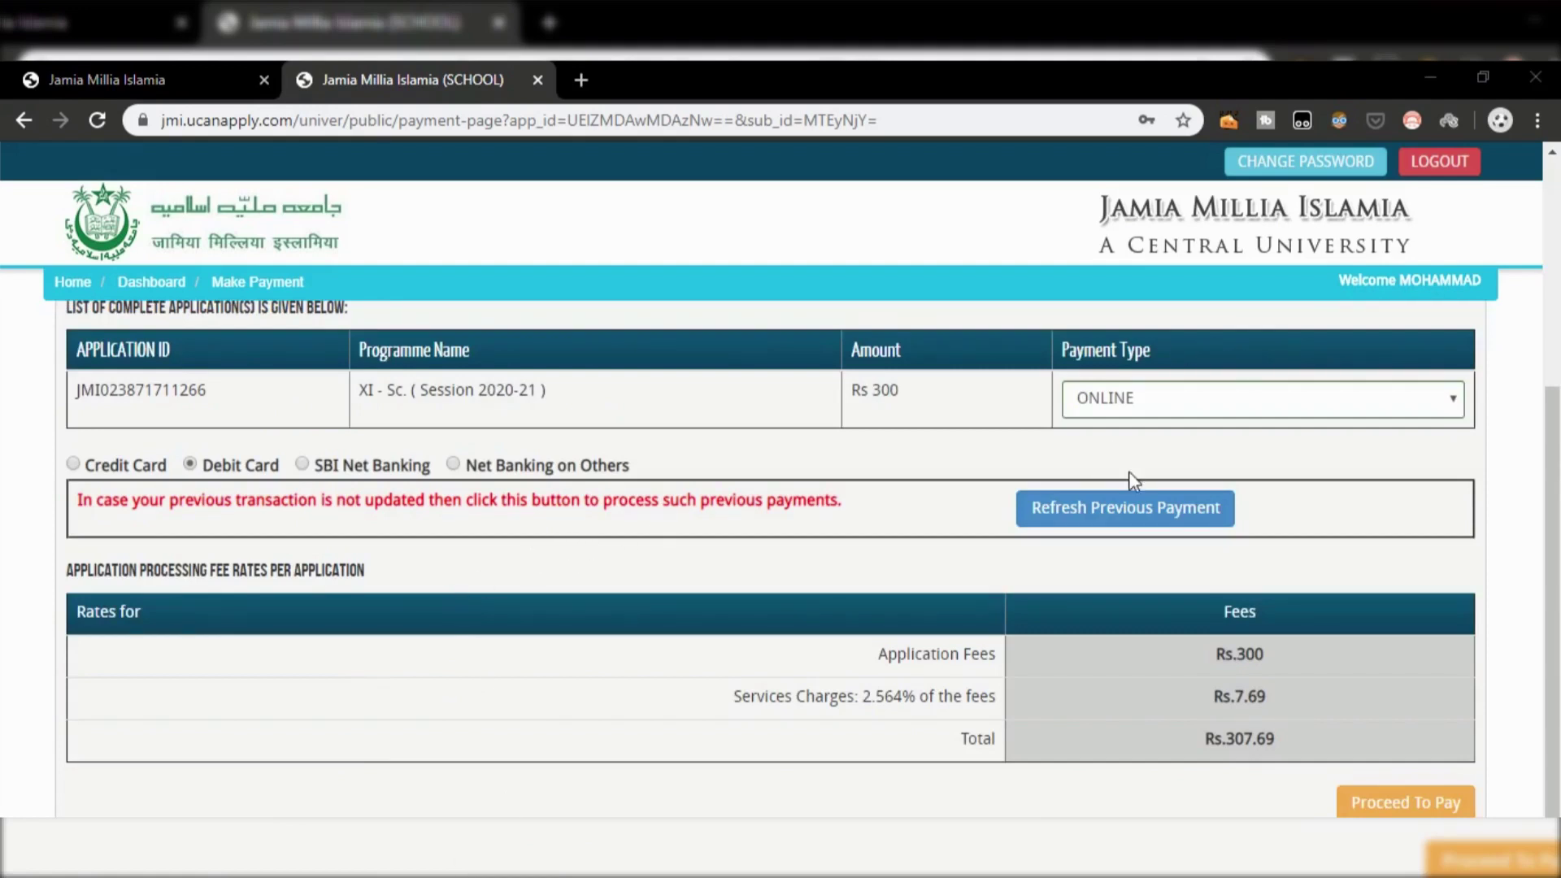
left_click(1424, 805)
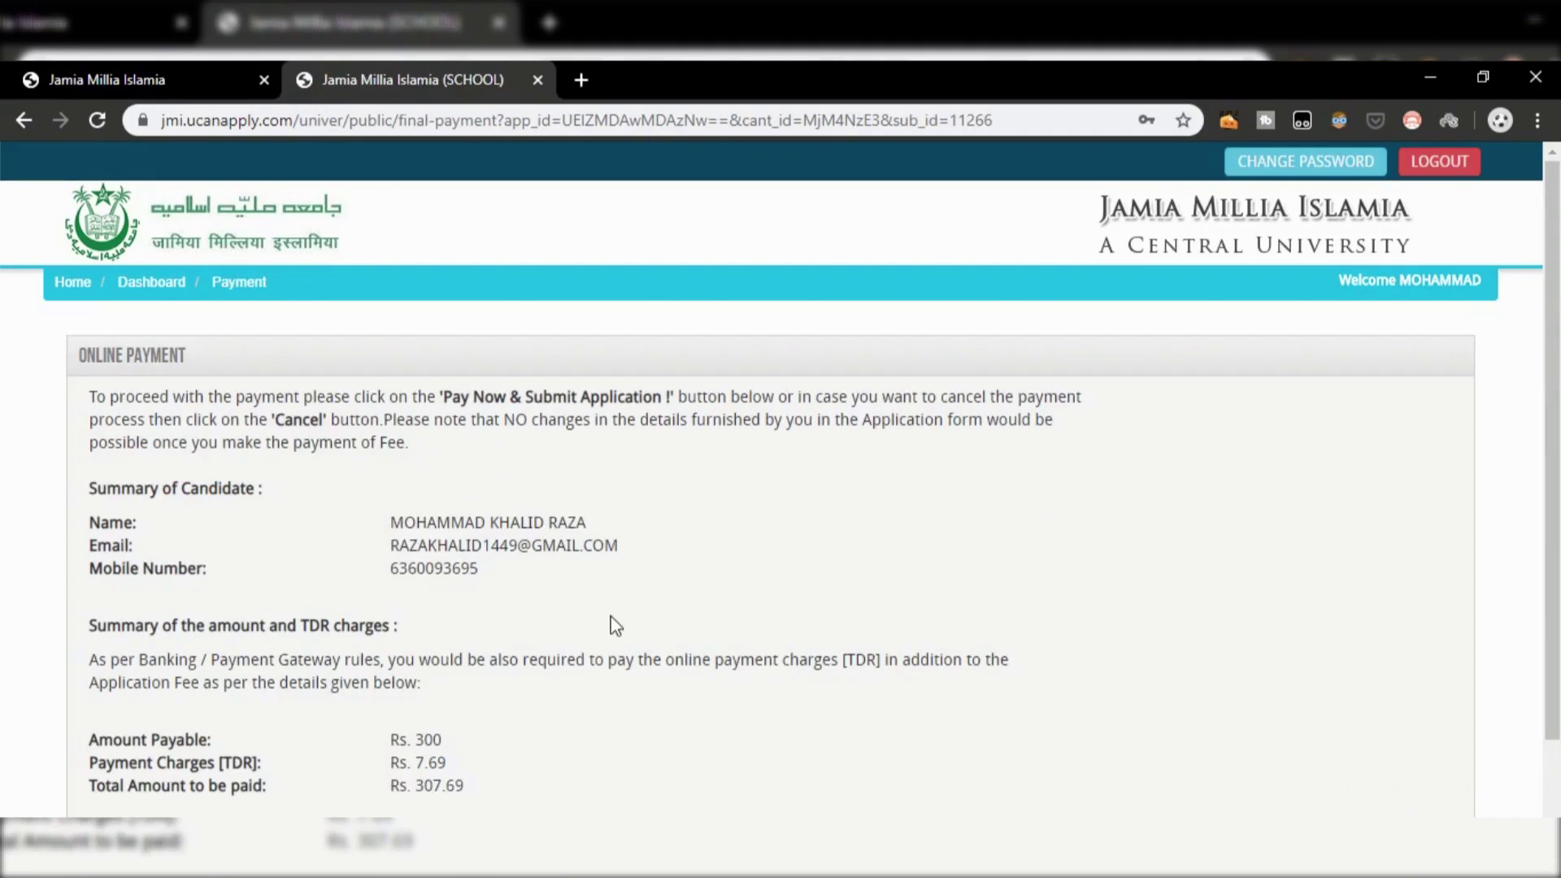
Step: Choose Pay Now & Submit Application for the Rs. 307.69 total to reach the RuPay OTP page
scroll(611, 617, "down", 3)
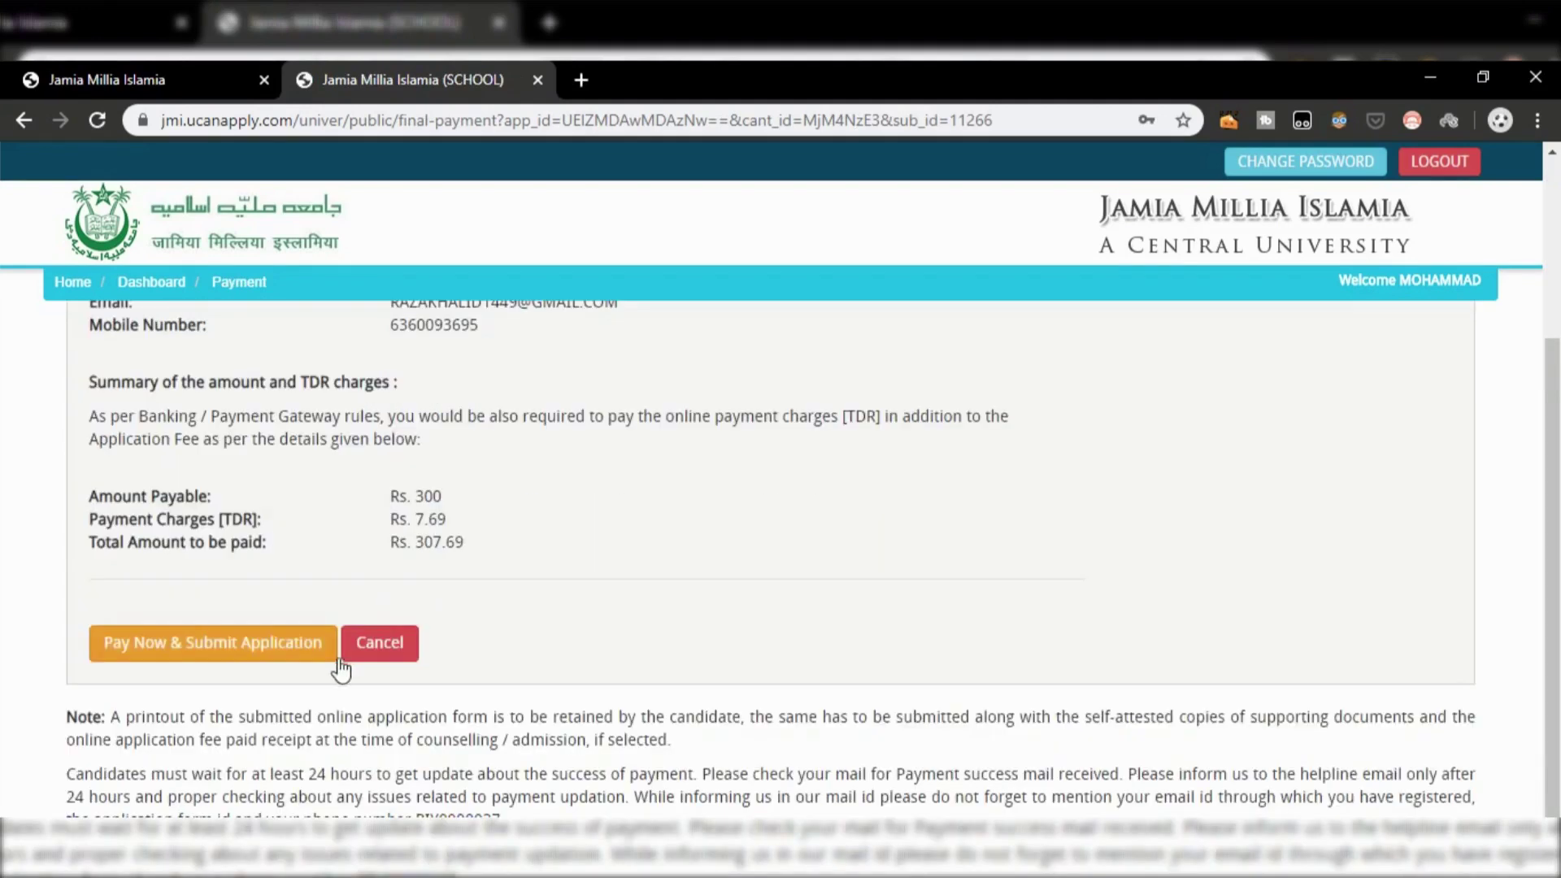
left_click(271, 655)
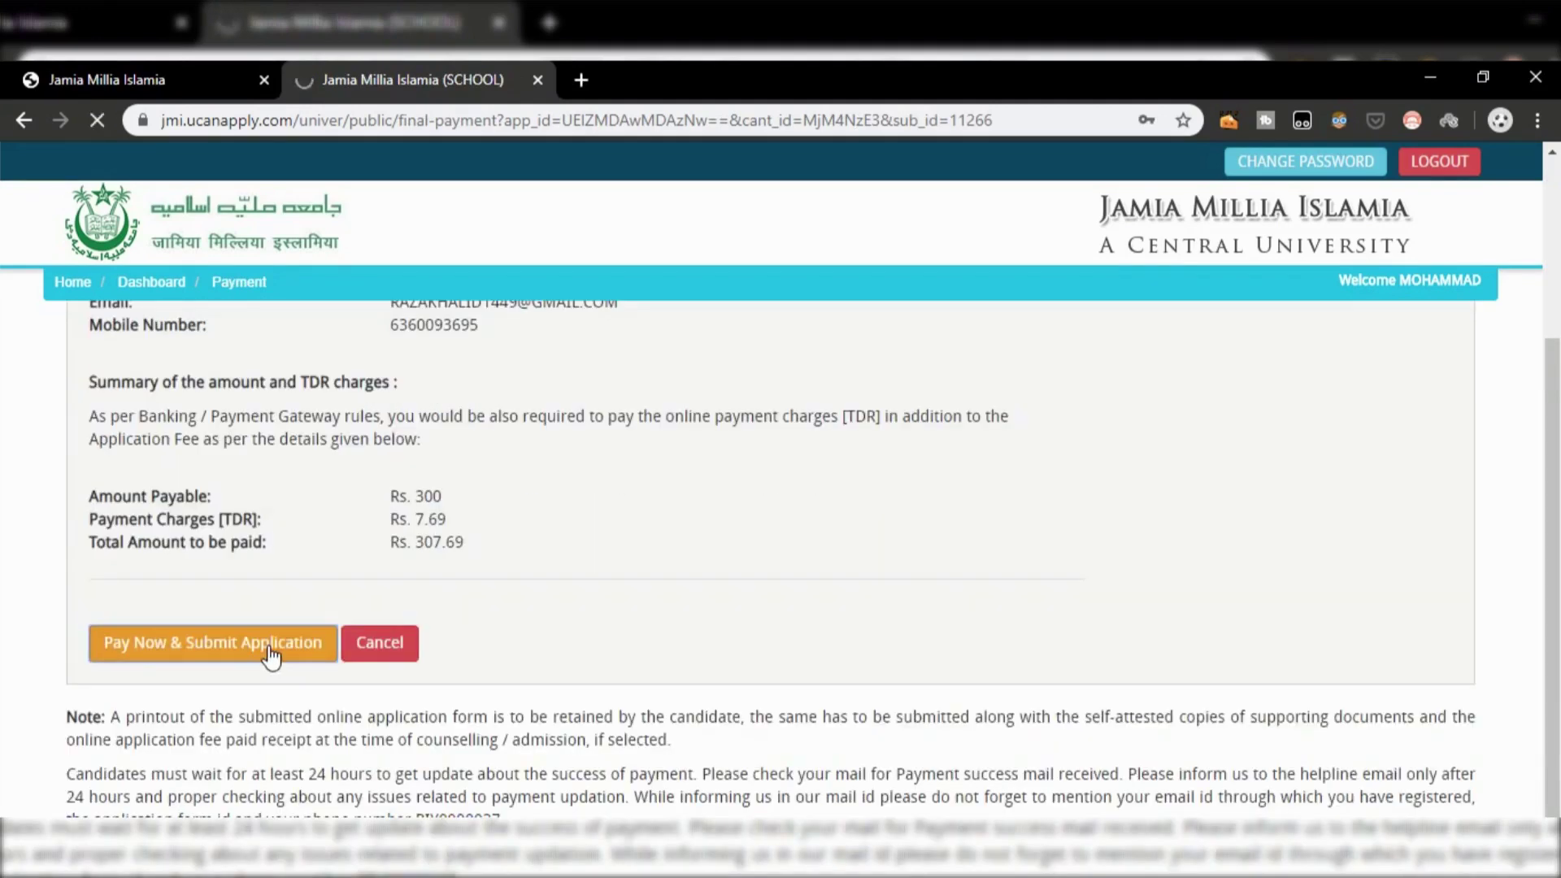
scroll(909, 533, "up", 3)
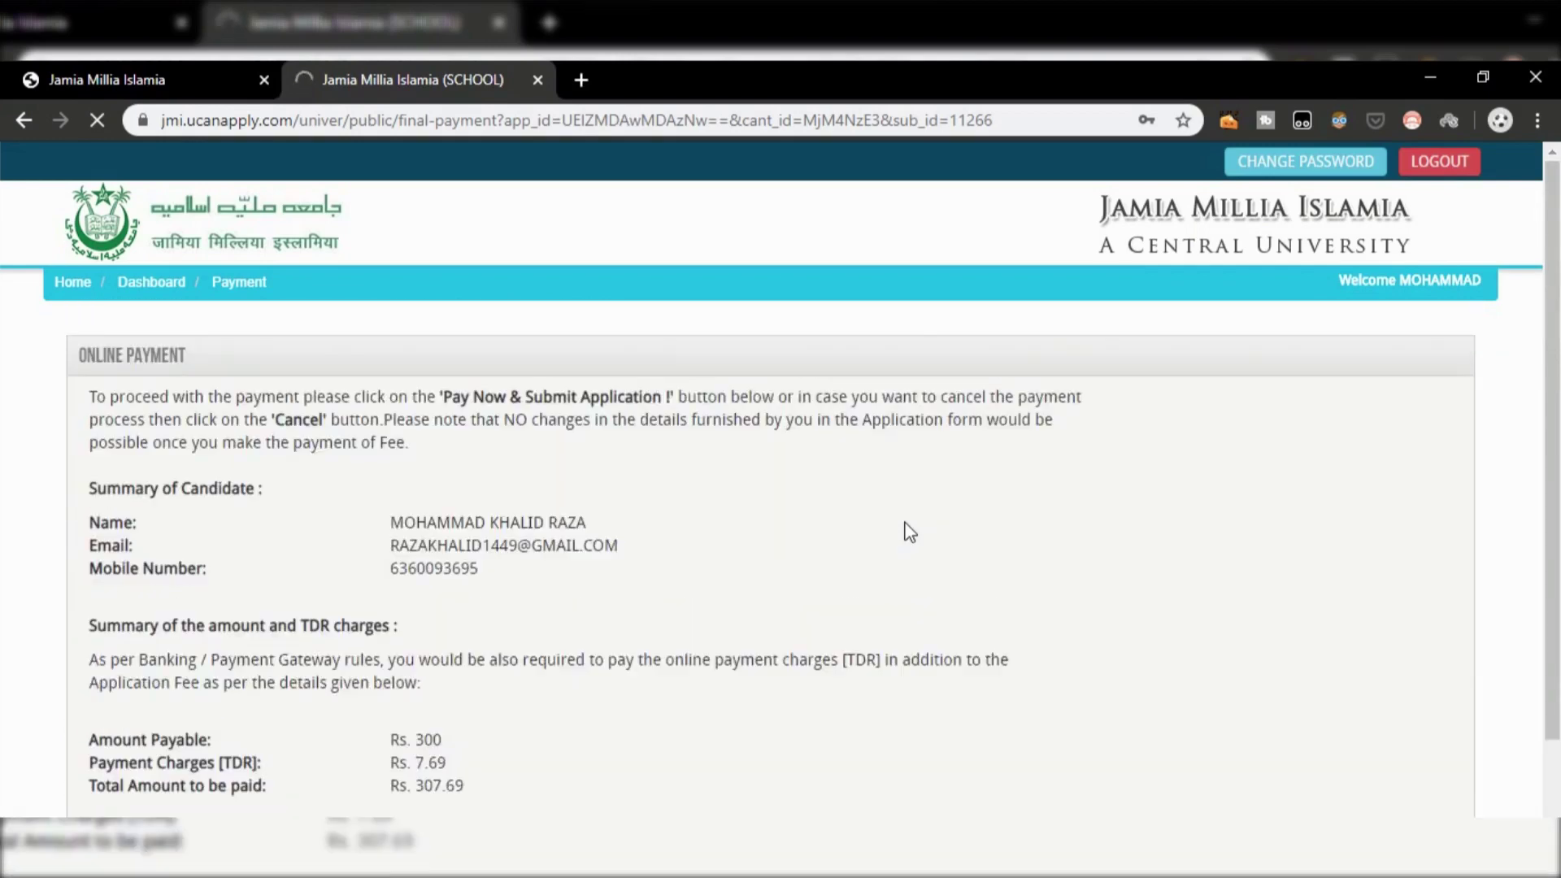
scroll(905, 530, "down", 3)
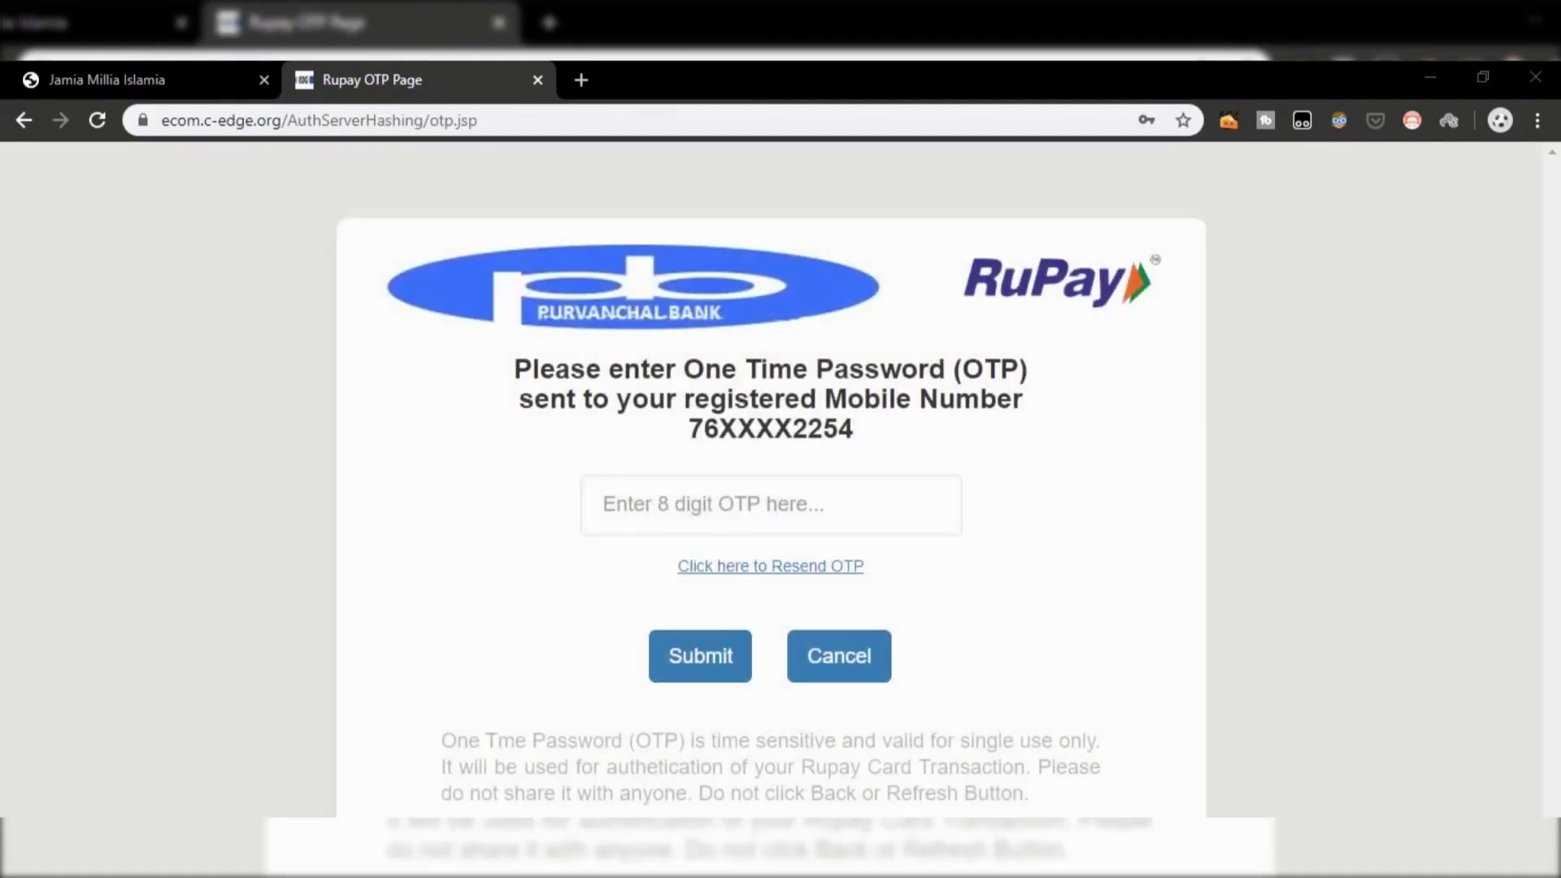
Step: Paste the 8-digit card OTP and submit it to authorise the Rs.307.69 payment
key("ctrl+v")
left_click(736, 667)
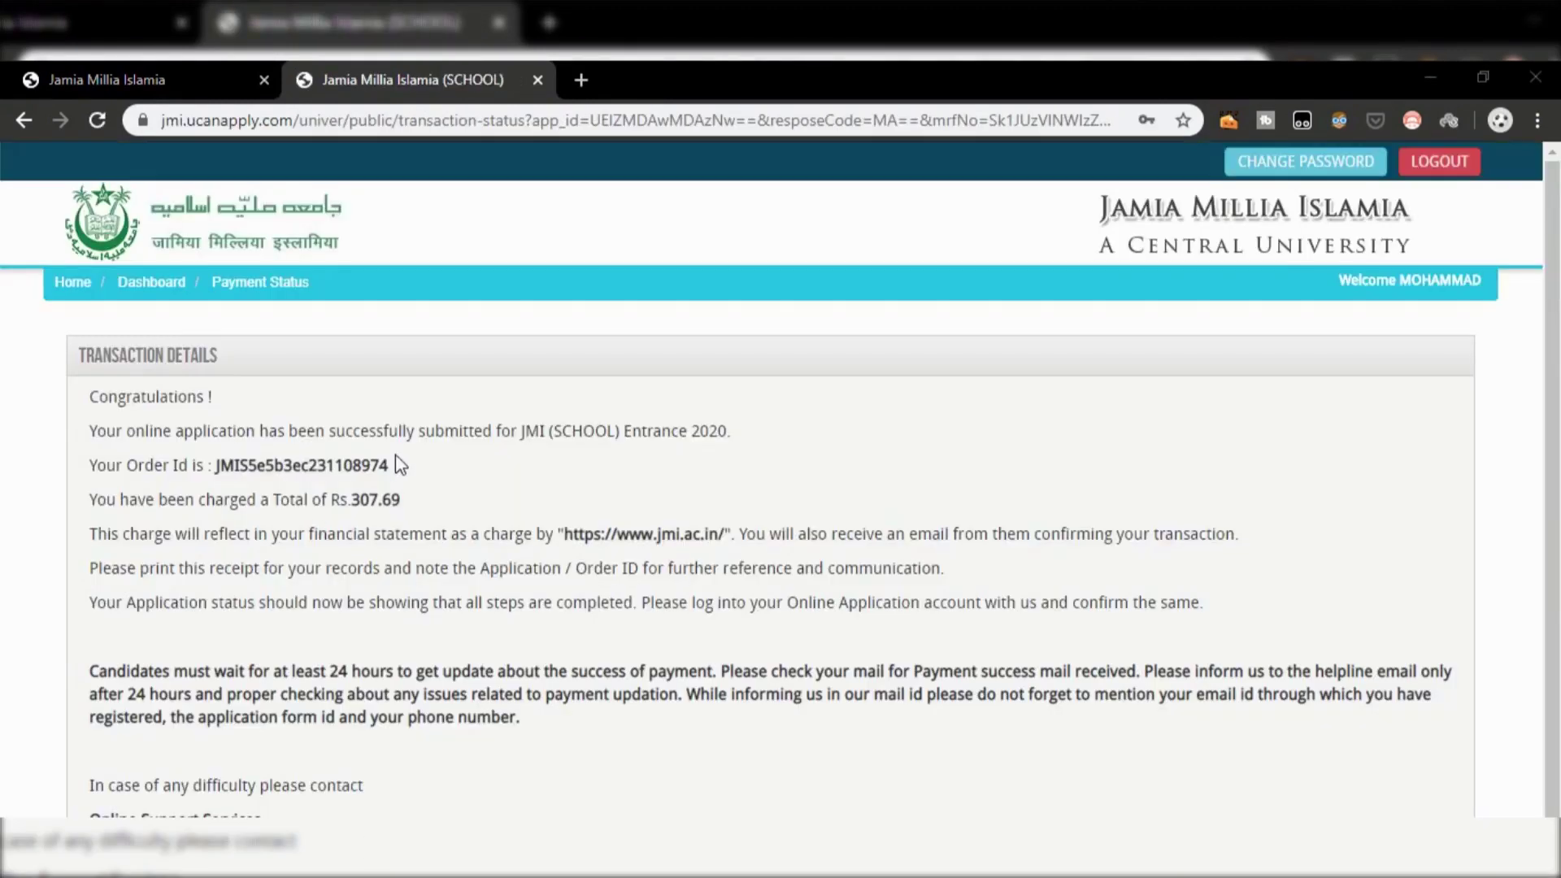
Step: Review the Rs.307.69 transaction details, then choose Back to My Application to reopen the submitted form
scroll(400, 463, "down", 2)
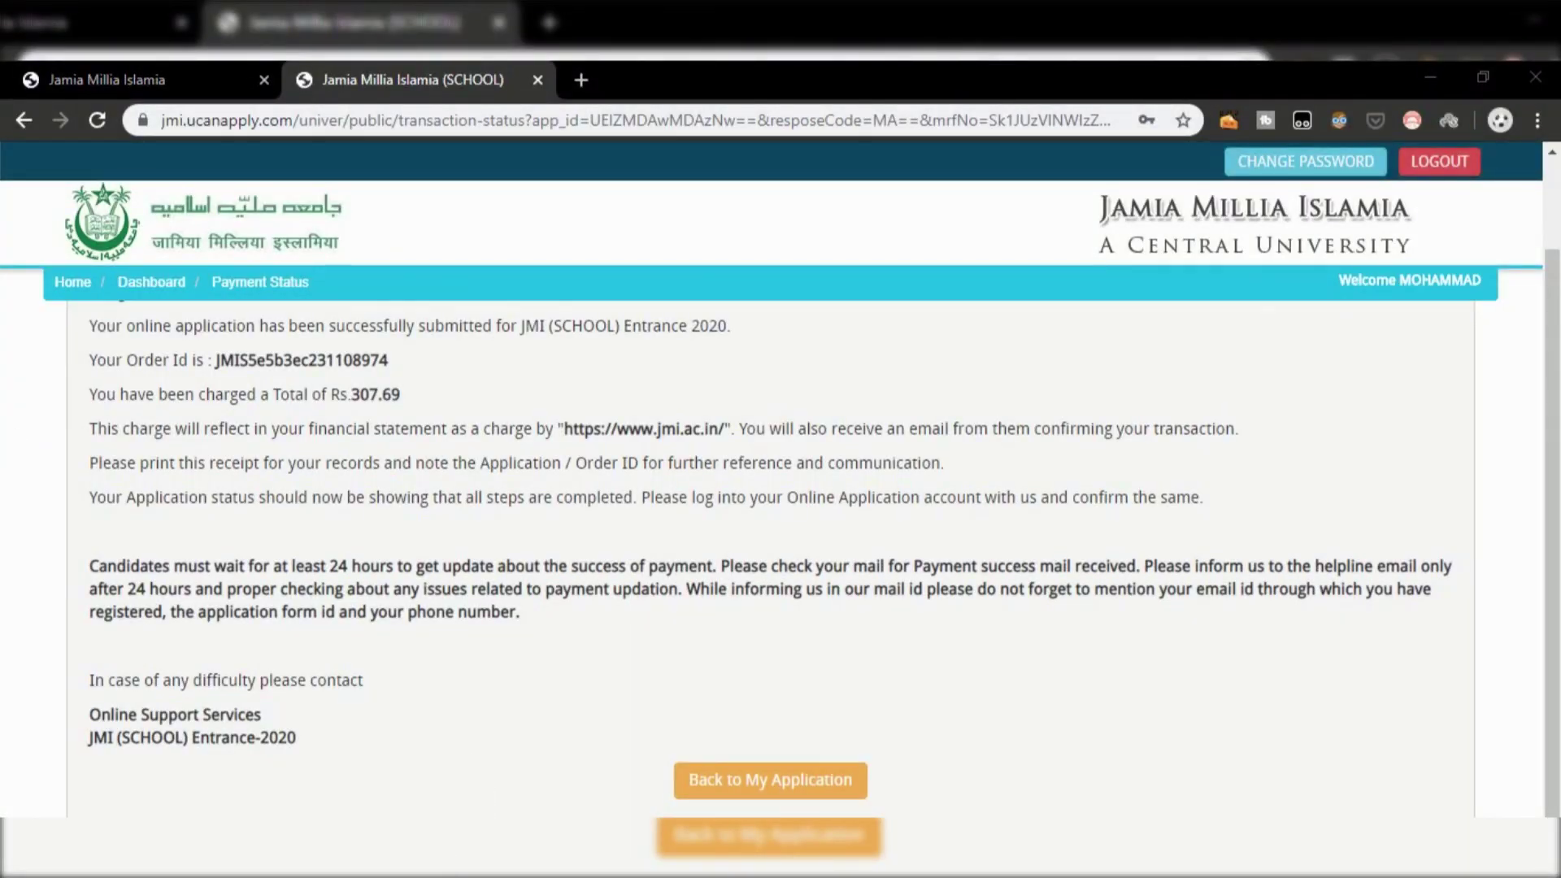
left_click(770, 780)
scroll(634, 575, "down", 7)
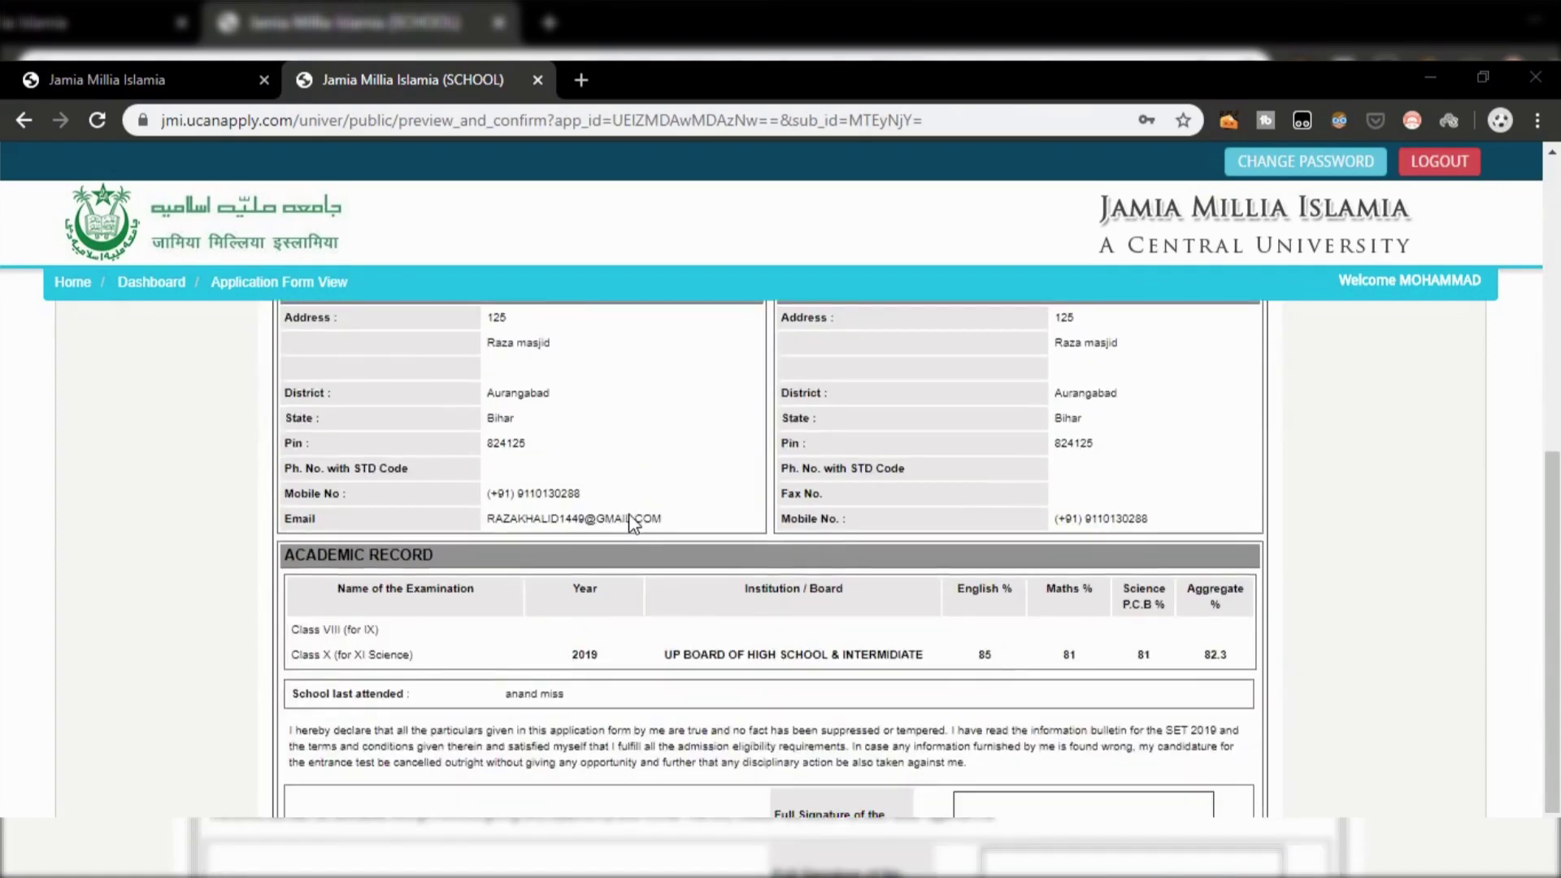
scroll(632, 523, "down", 3)
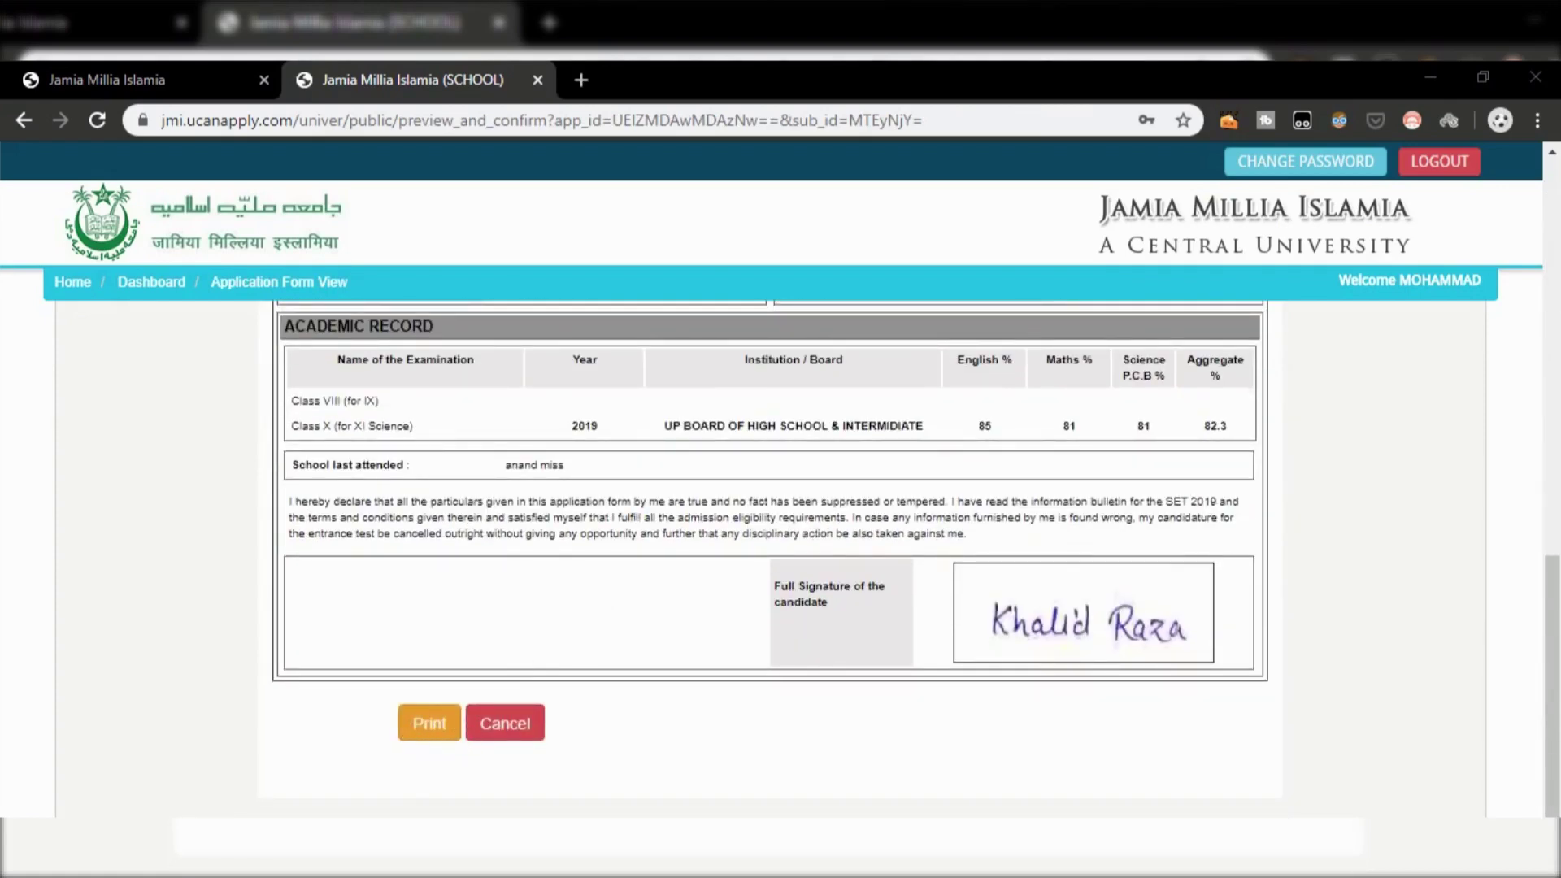
scroll(455, 743, "up", 10)
scroll(452, 743, "down", 9)
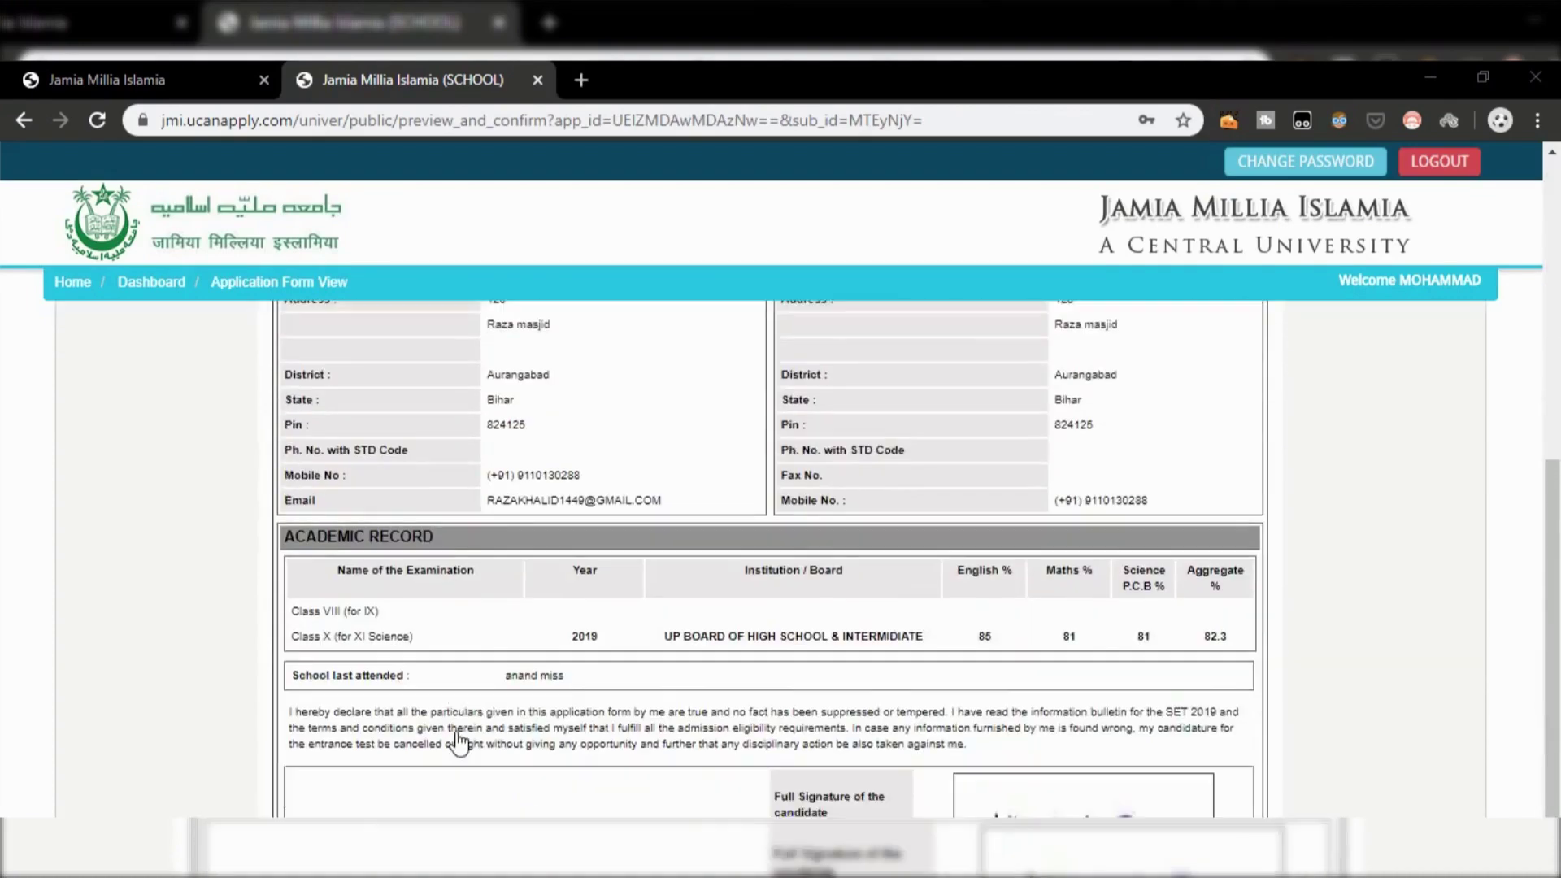